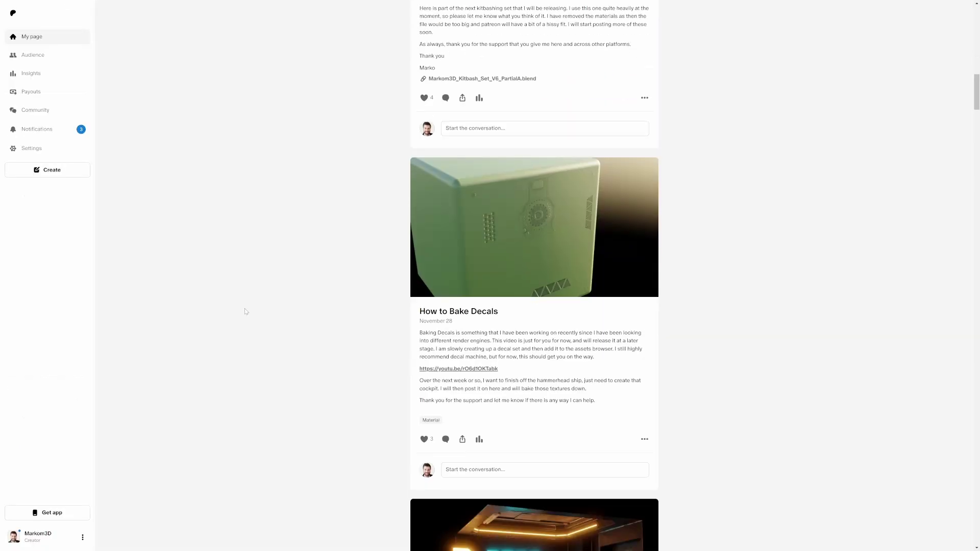
{"action": "scroll", "coordinate": [243, 307], "scroll_direction": "down", "scroll_amount": 5}
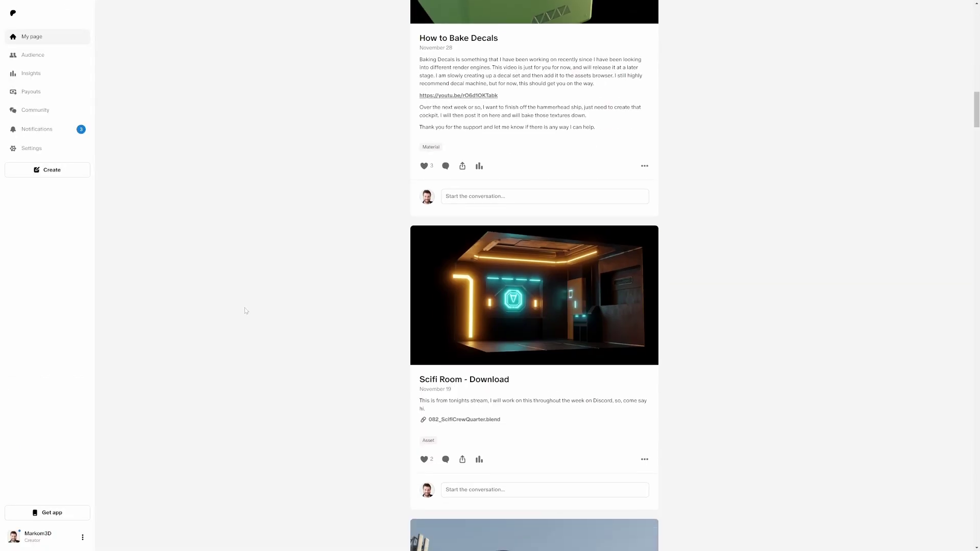
{"action": "scroll", "coordinate": [242, 307], "scroll_direction": "down", "scroll_amount": 5}
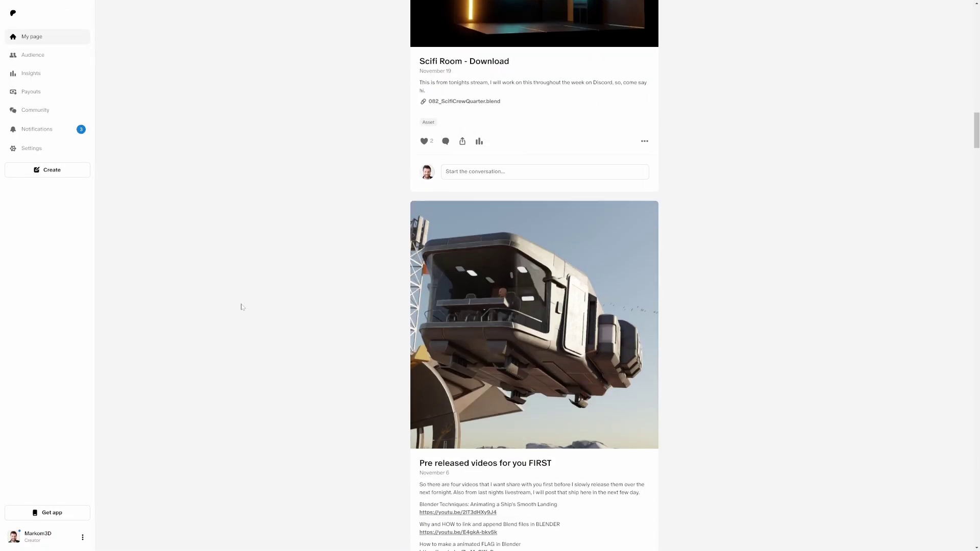
{"action": "scroll", "coordinate": [242, 307], "scroll_direction": "down", "scroll_amount": 1}
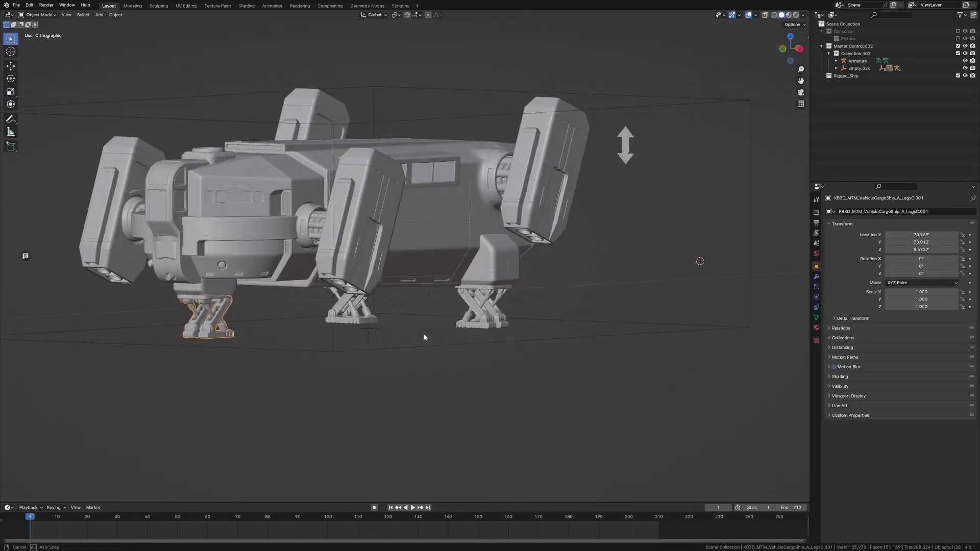
Snap the 3D cursor to the origin of the cargo ship's main body
{"action": "left_click", "coordinate": [221, 329]}
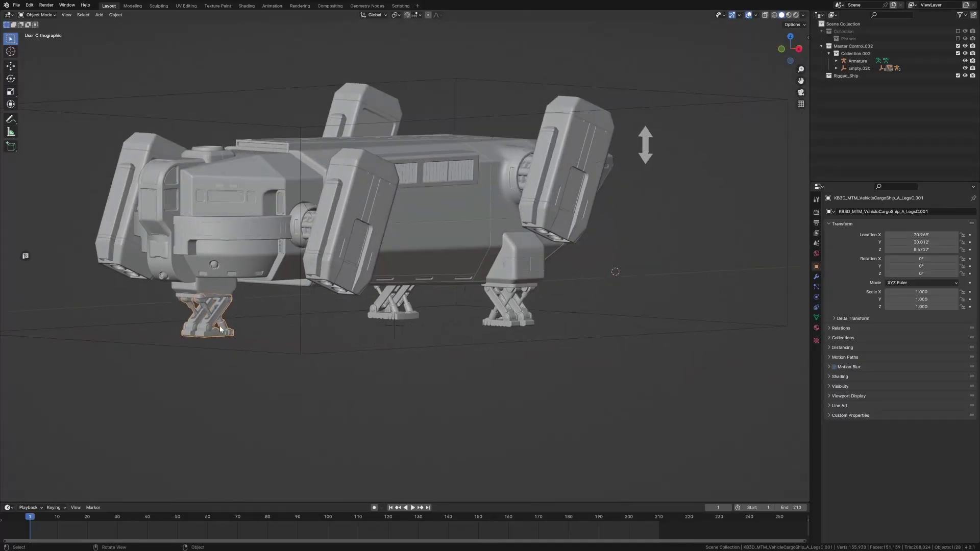
{"action": "key", "text": "KP_Decimal"}
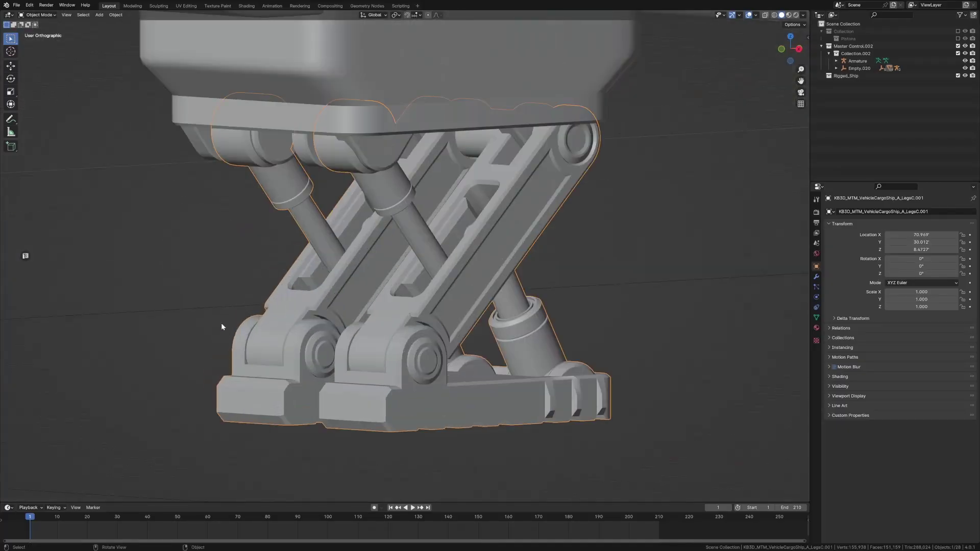
{"action": "middle_click_drag", "start_coordinate": [395, 319], "coordinate": [343, 317]}
{"action": "scroll", "coordinate": [503, 296], "scroll_direction": "down", "scroll_amount": 10}
{"action": "middle_click_drag", "start_coordinate": [504, 297], "coordinate": [357, 329], "text": "shift"}
{"action": "left_click", "coordinate": [548, 228]}
{"action": "key", "text": "shift+s"}
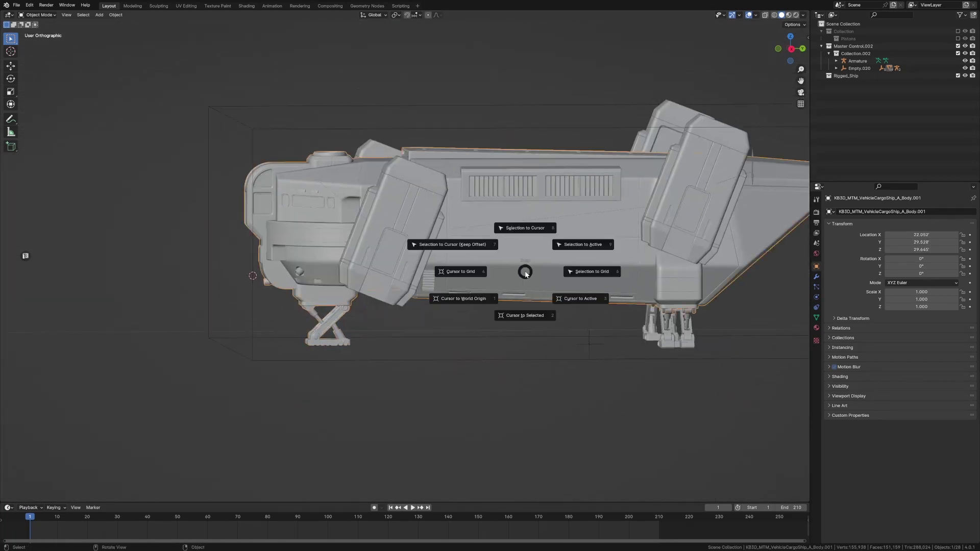
{"action": "left_click", "coordinate": [515, 317]}
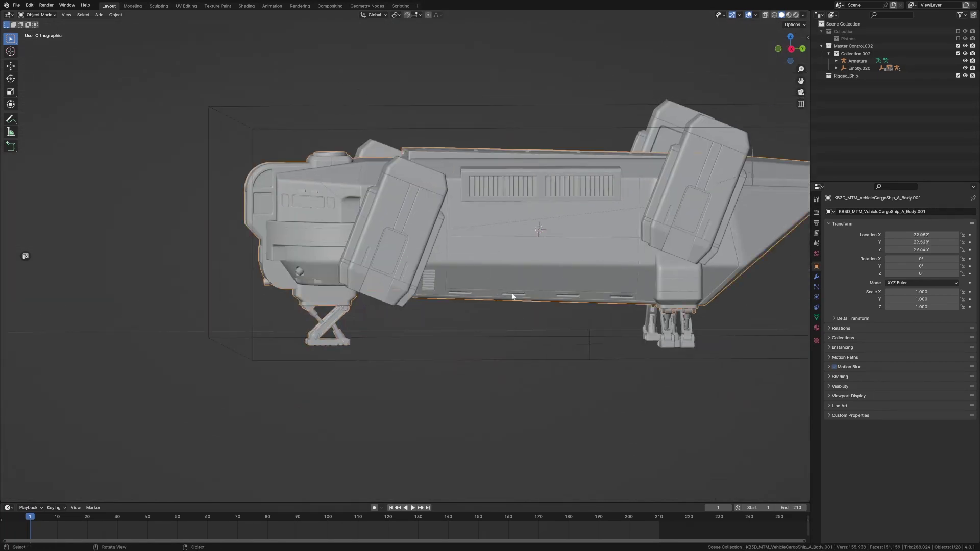
Add a single-bone armature at the 3D cursor and, in wireframe display, stretch the bone's tip up along Z to about 31.5 ft
{"action": "key", "text": "shift+a"}
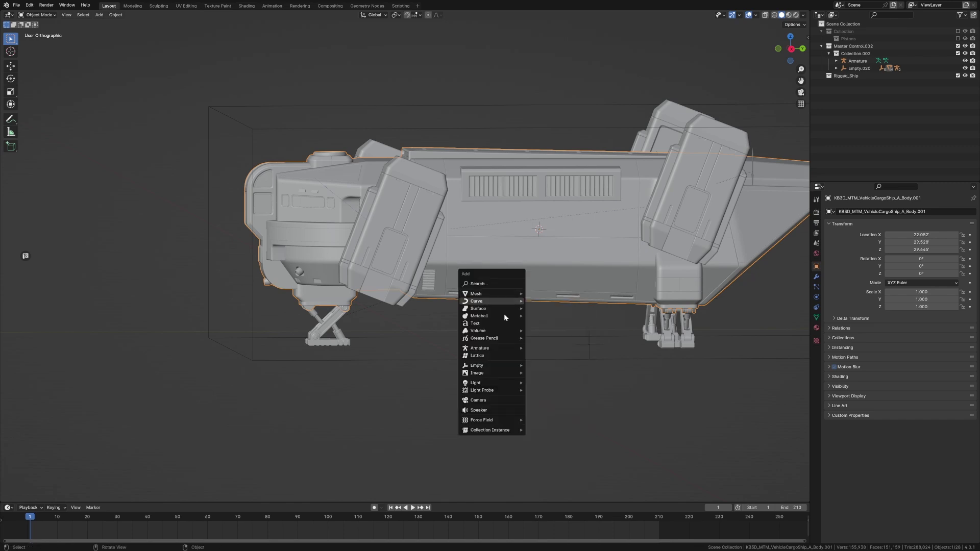
{"action": "mouse_move", "coordinate": [493, 351]}
{"action": "left_click", "coordinate": [567, 349]}
{"action": "key", "text": "z"}
{"action": "left_click", "coordinate": [539, 239]}
{"action": "key", "text": "Tab"}
{"action": "key", "text": "g"}
{"action": "key", "text": "z"}
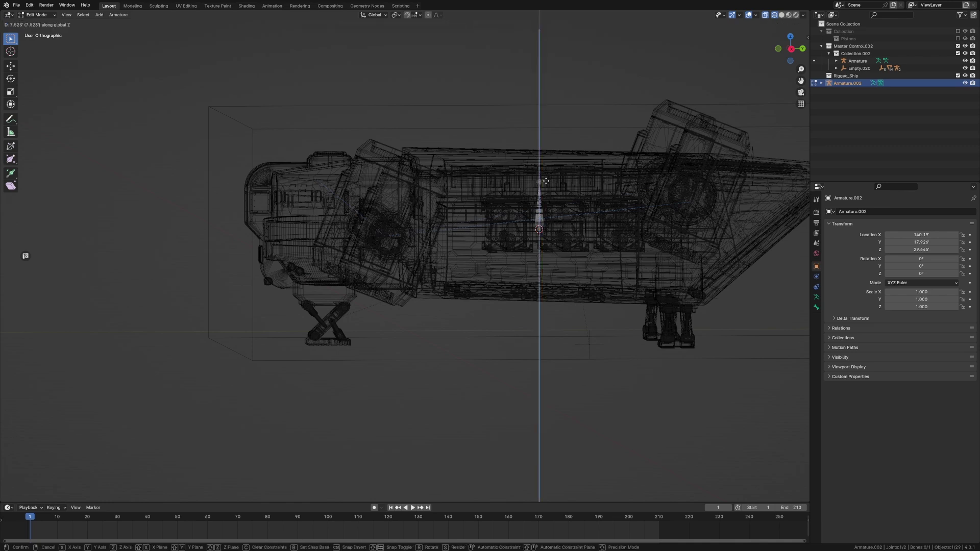
{"action": "left_click", "coordinate": [549, 93]}
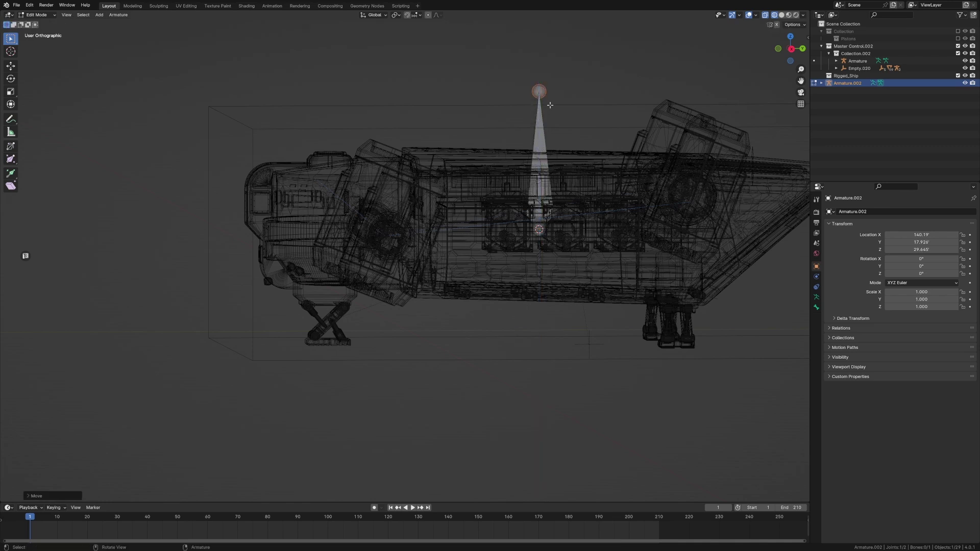
Rename the armature's bone to Root and return to Object Mode
{"action": "left_click", "coordinate": [816, 308]}
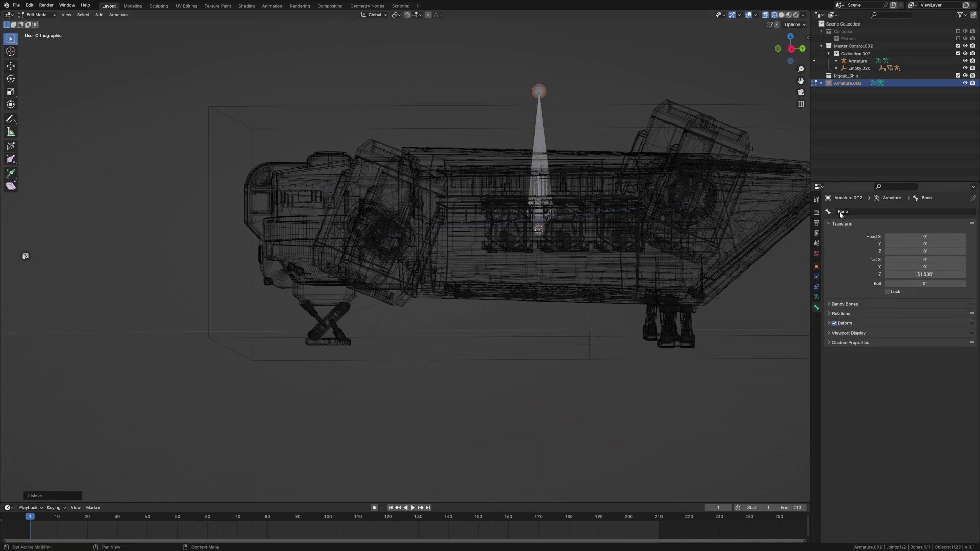
{"action": "left_click", "coordinate": [854, 213]}
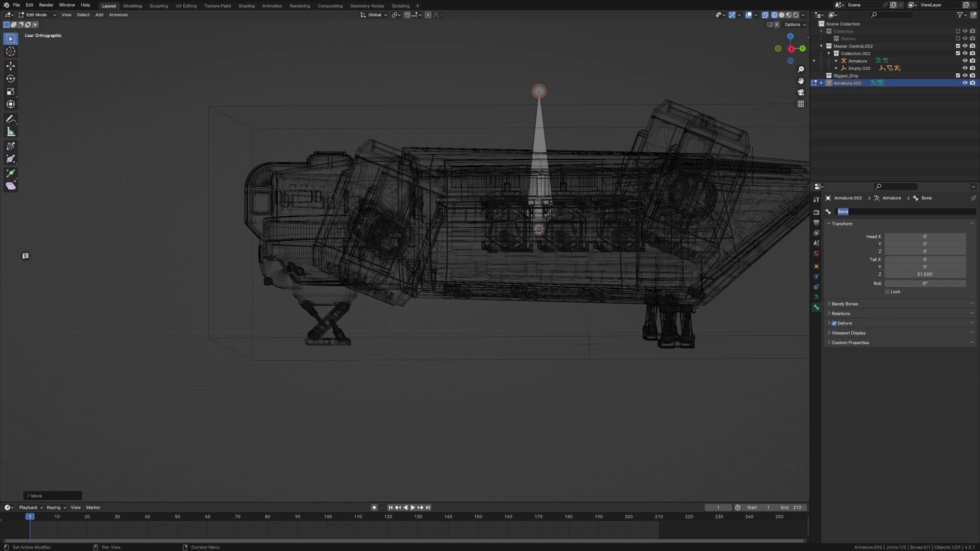
{"action": "type", "text": "Root"}
{"action": "key", "text": "Return"}
{"action": "key", "text": "Tab"}
Select the linked geometry of the front landing leg's upper pivot pin and snap the 3D cursor to its centre
{"action": "left_click", "coordinate": [330, 343]}
{"action": "scroll", "coordinate": [333, 345], "scroll_direction": "up", "scroll_amount": 4}
{"action": "middle_click_drag", "start_coordinate": [363, 291], "coordinate": [394, 311], "text": "shift"}
{"action": "scroll", "coordinate": [393, 308], "scroll_direction": "up", "scroll_amount": 5}
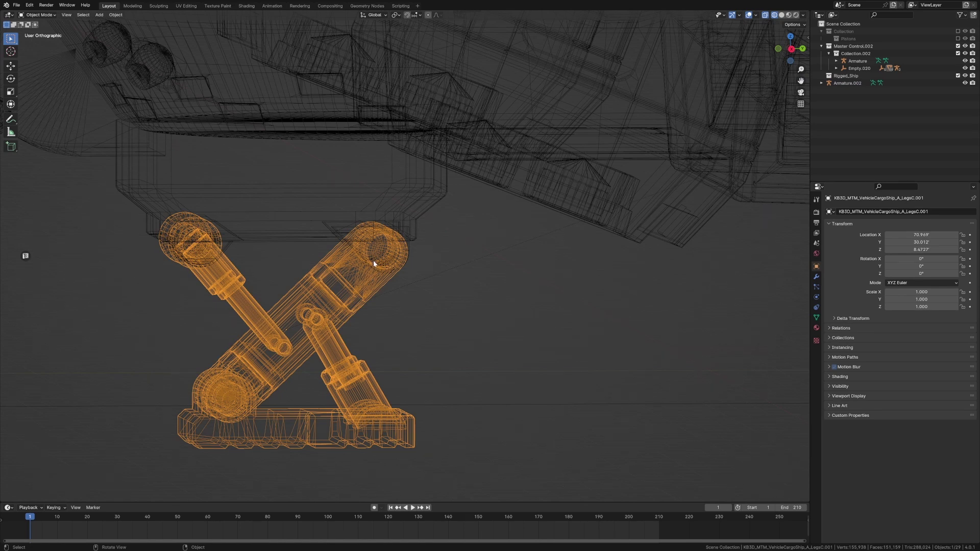
{"action": "key", "text": "KP_3"}
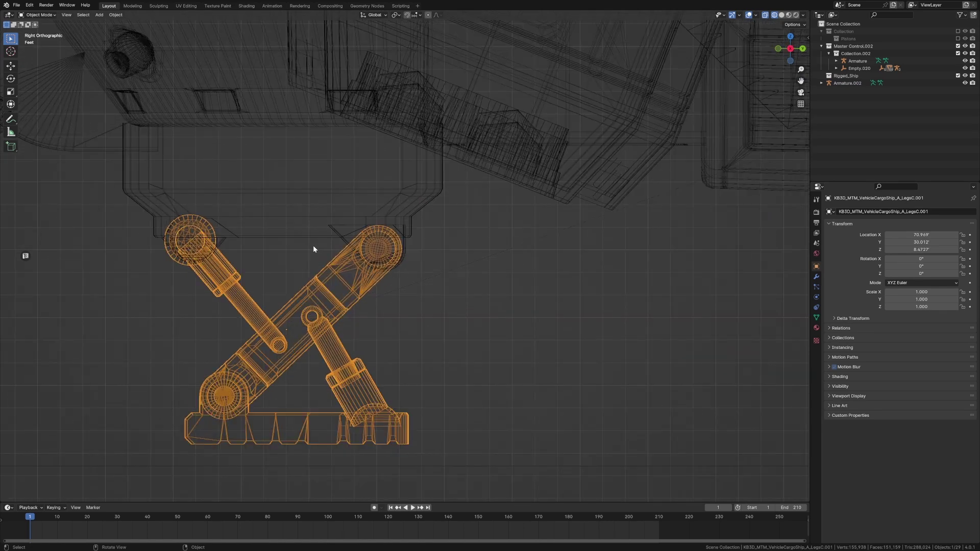
{"action": "key", "text": "n"}
{"action": "middle_click_drag", "start_coordinate": [387, 244], "coordinate": [457, 131], "text": "shift"}
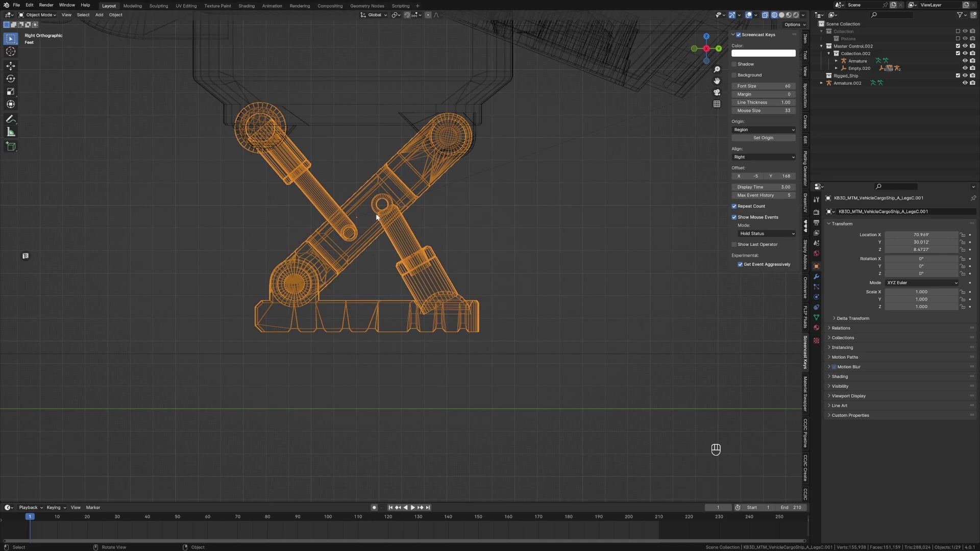
{"action": "key", "text": "Tab"}
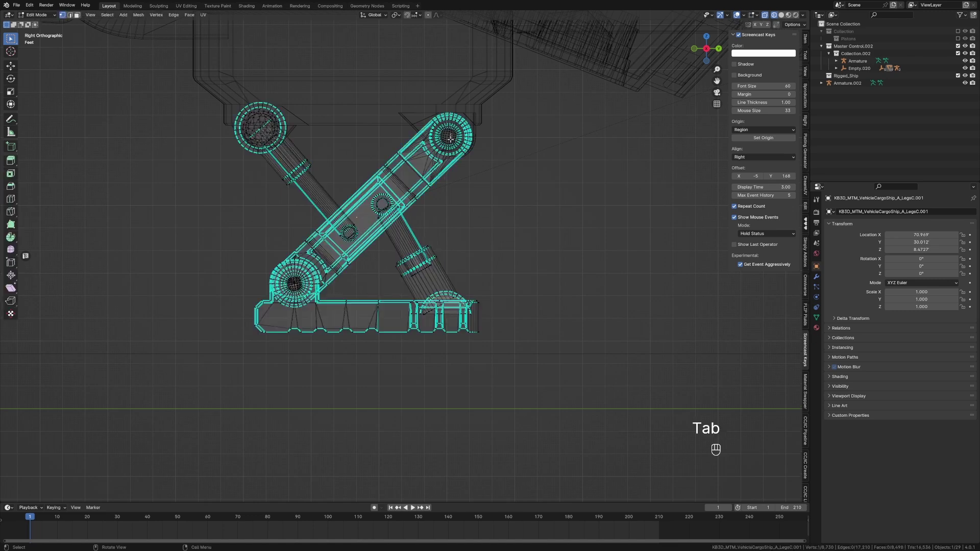
{"action": "key", "text": "ctrl+l"}
{"action": "middle_click_drag", "start_coordinate": [470, 157], "coordinate": [367, 119]}
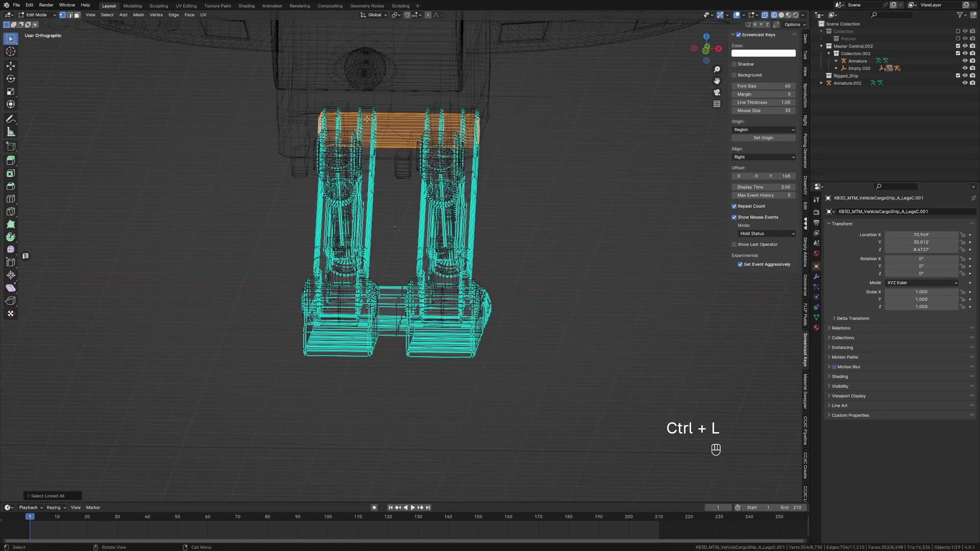
{"action": "key", "text": "KP_3"}
{"action": "key", "text": "shift+s"}
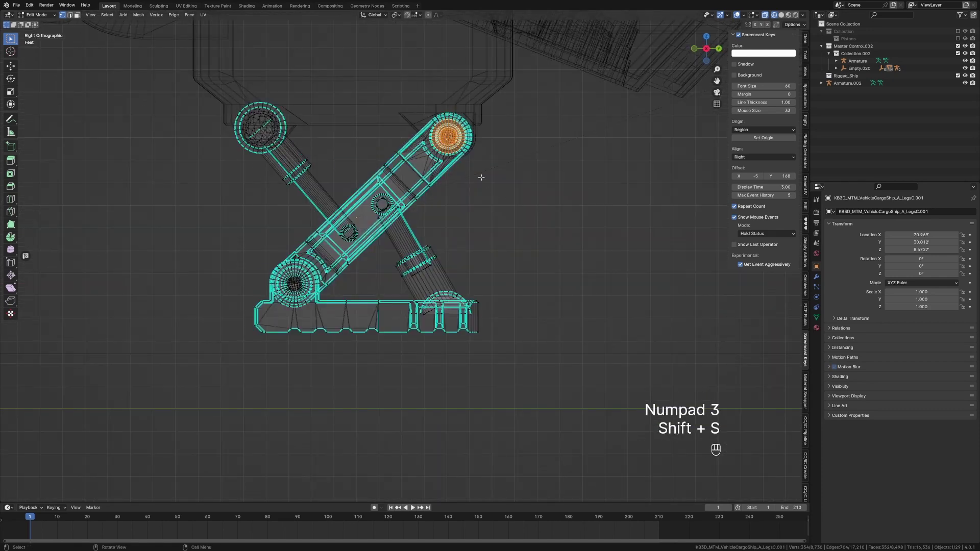
{"action": "key", "text": "Tab"}
Edit the armature with the Root bone and add a new bone at the front leg's upper pivot
{"action": "scroll", "coordinate": [498, 143], "scroll_direction": "down", "scroll_amount": 5}
{"action": "middle_click_drag", "start_coordinate": [515, 141], "coordinate": [285, 305], "text": "shift"}
{"action": "middle_click_drag", "start_coordinate": [616, 150], "coordinate": [408, 260], "text": "shift"}
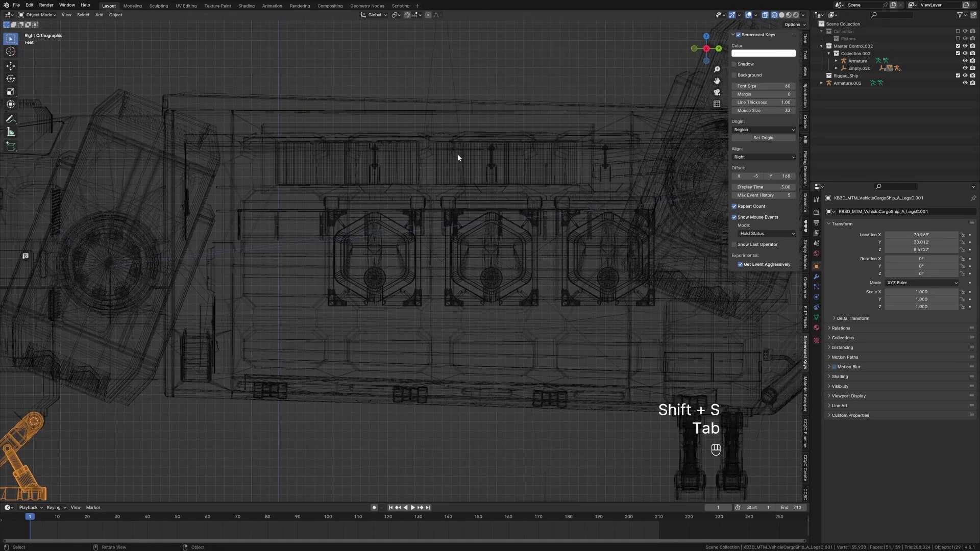
{"action": "left_click", "coordinate": [451, 68]}
{"action": "scroll", "coordinate": [419, 238], "scroll_direction": "down", "scroll_amount": 2}
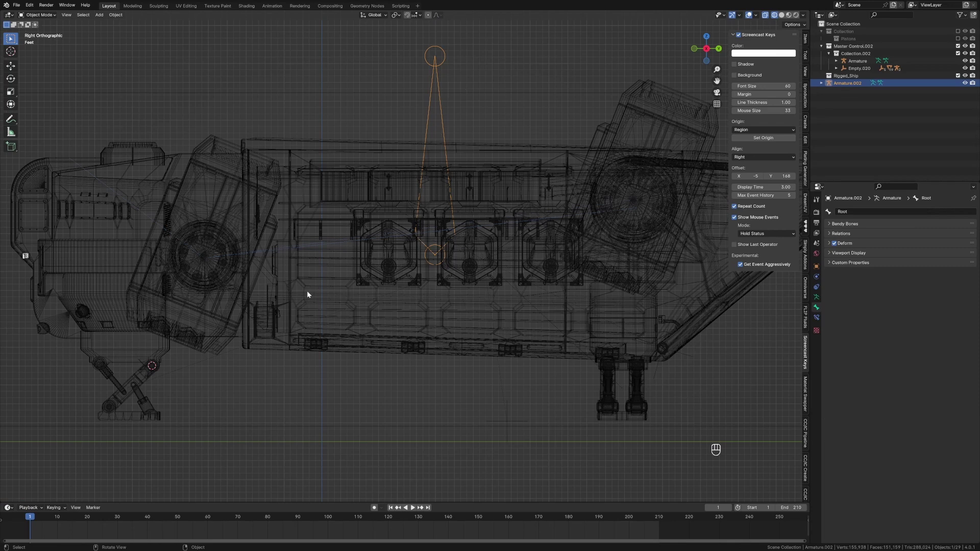
{"action": "middle_click_drag", "start_coordinate": [127, 409], "coordinate": [379, 283], "text": "shift"}
{"action": "scroll", "coordinate": [380, 284], "scroll_direction": "up", "scroll_amount": 5}
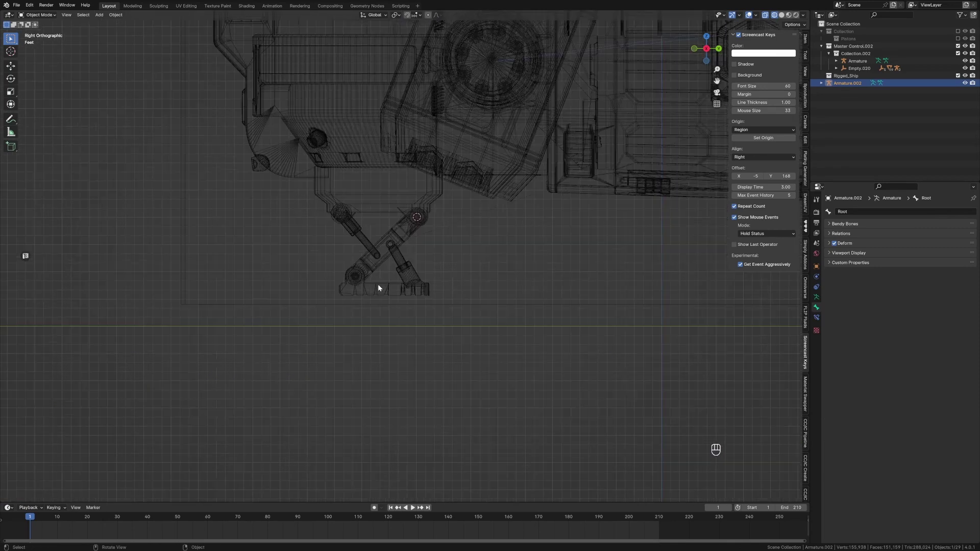
{"action": "key", "text": "Tab"}
{"action": "middle_click_drag", "start_coordinate": [474, 198], "coordinate": [478, 278], "text": "shift"}
{"action": "scroll", "coordinate": [417, 269], "scroll_direction": "up", "scroll_amount": 4}
{"action": "key", "text": "shift+a"}
Rename the bone at the front leg's upper pivot to F_Leg_Top
{"action": "left_click", "coordinate": [868, 212]}
{"action": "type", "text": "Le"}
{"action": "key", "text": "BackSpace"}
{"action": "key", "text": "BackSpace"}
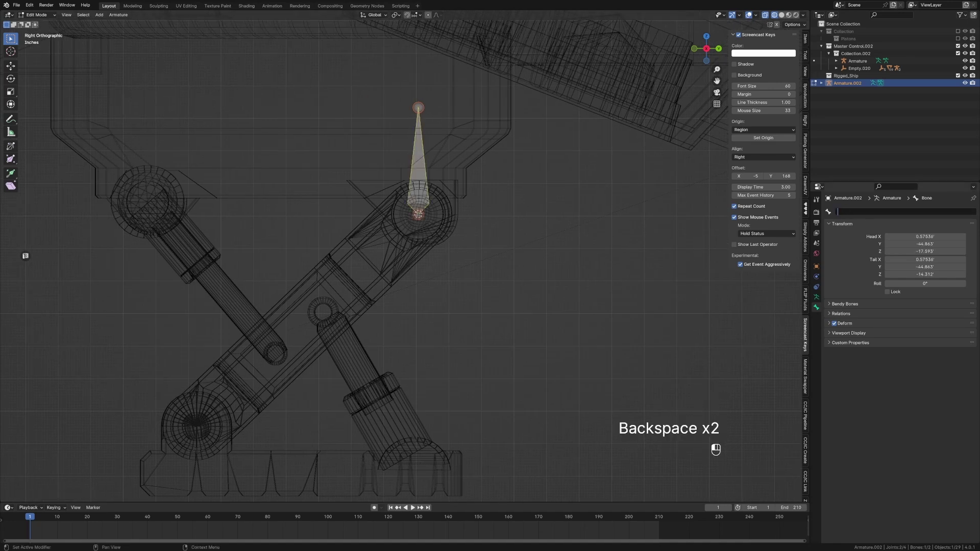
{"action": "type", "text": "F_Leg"}
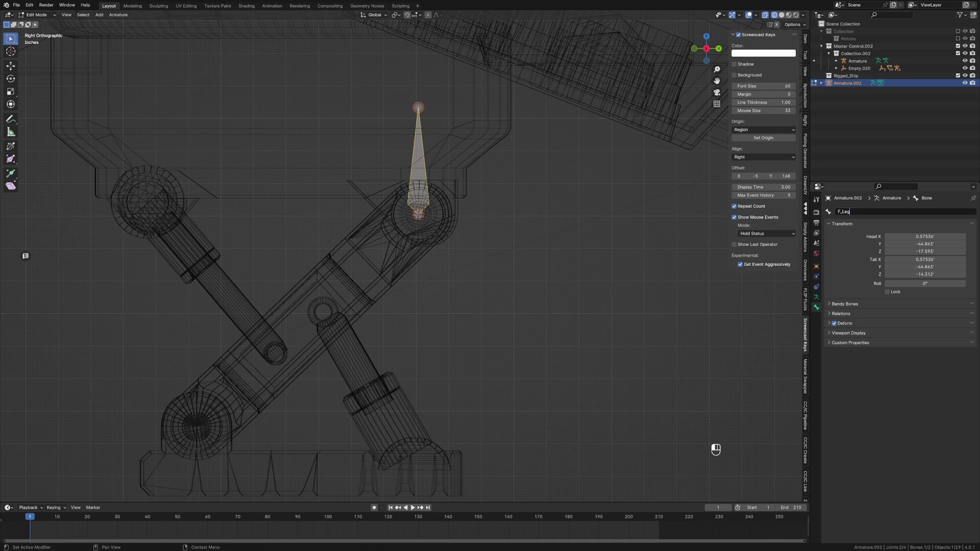
{"action": "type", "text": "_Top"}
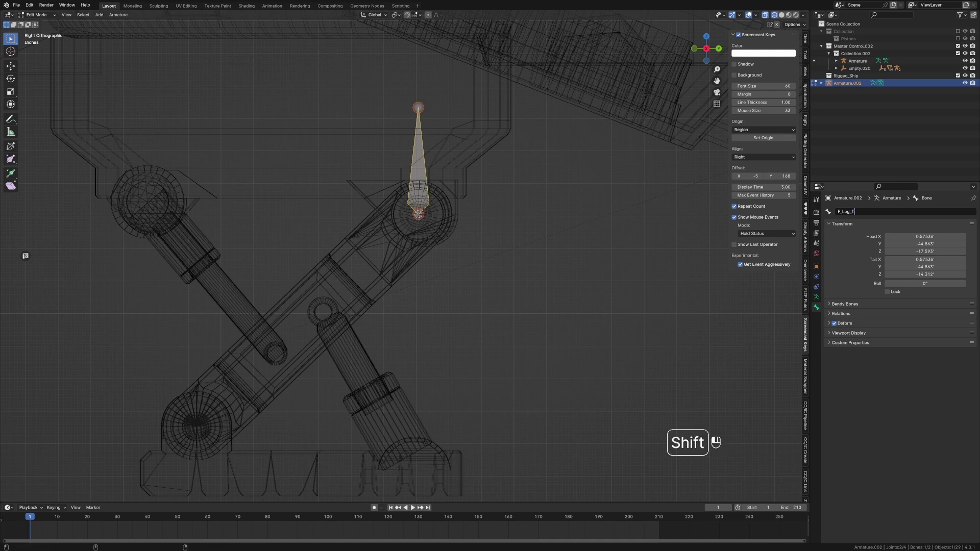
{"action": "key", "text": "Return"}
Open the front landing leg's mesh for editing and try to select the linked geometry at its lower pivot
{"action": "middle_click_drag", "start_coordinate": [189, 433], "coordinate": [287, 287], "text": "shift"}
{"action": "key", "text": "Tab"}
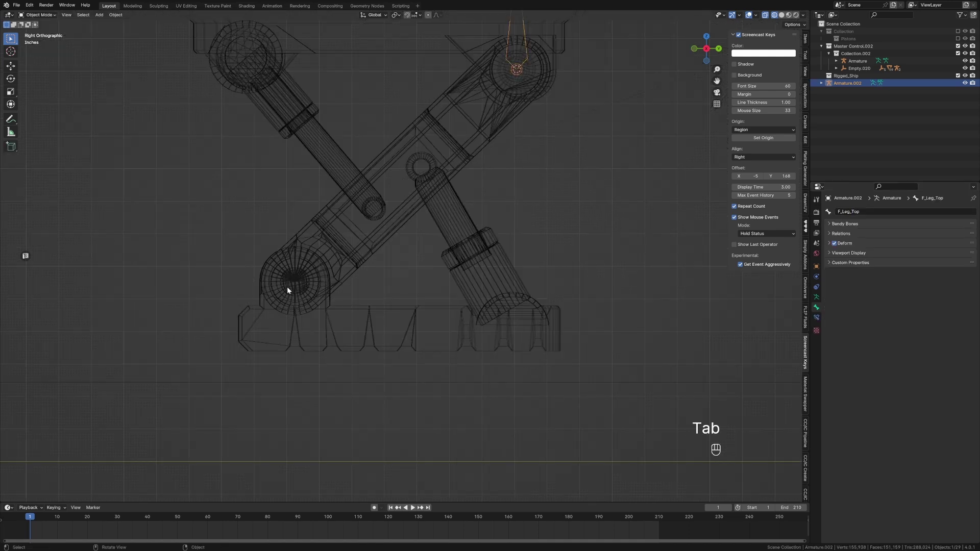
{"action": "left_click", "coordinate": [285, 288]}
{"action": "scroll", "coordinate": [271, 301], "scroll_direction": "up", "scroll_amount": 5}
{"action": "key", "text": "Tab"}
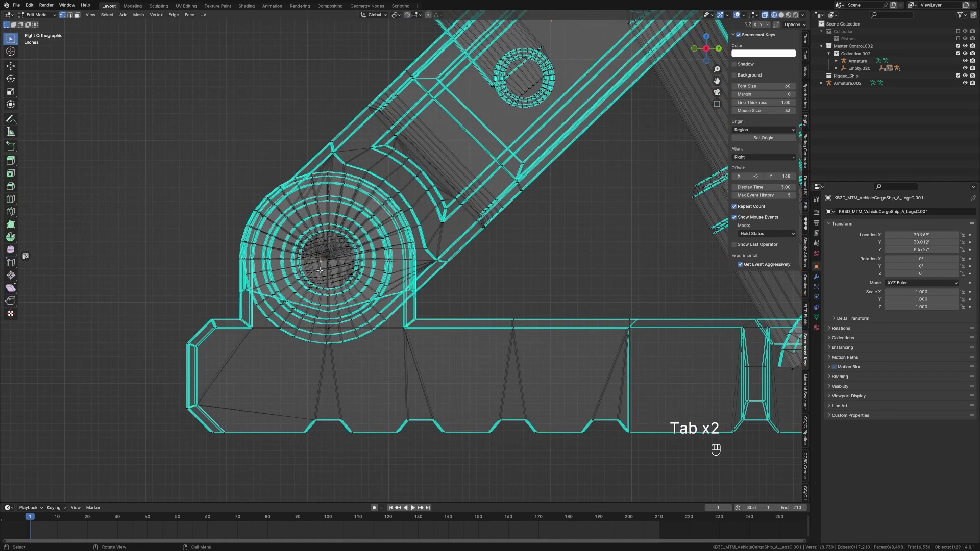
{"action": "key", "text": "ctrl+l"}
{"action": "middle_click_drag", "start_coordinate": [319, 266], "coordinate": [409, 263]}
Select the linked faces of the inner pin at the leg's lower pivot and snap the 3D cursor to its centre
{"action": "key", "text": "z"}
{"action": "mouse_move", "coordinate": [320, 245]}
{"action": "middle_mouse_down"}
{"action": "mouse_move", "coordinate": [450, 257]}
{"action": "mouse_move", "coordinate": [288, 261]}
{"action": "middle_mouse_up"}
{"action": "key", "text": "3"}
{"action": "left_click", "coordinate": [451, 257]}
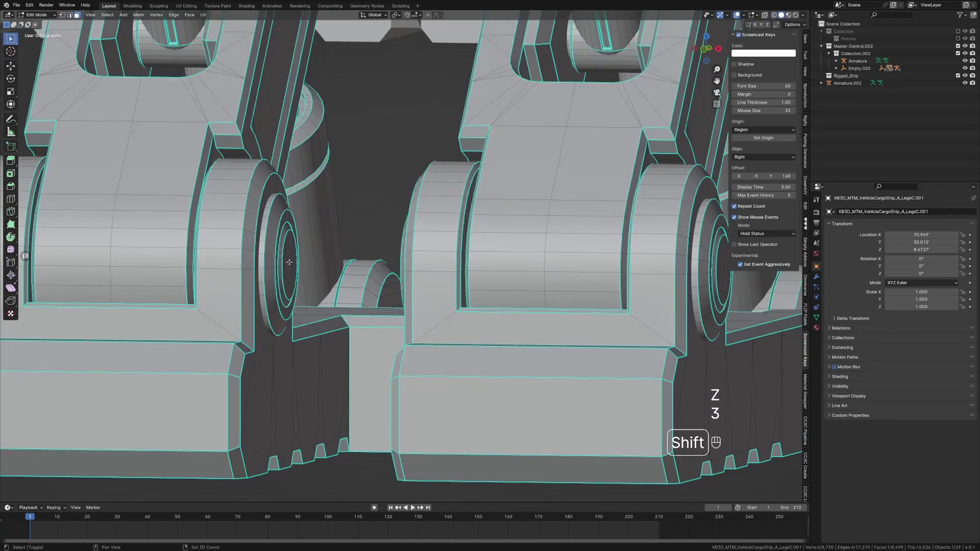
{"action": "key", "text": "ctrl+l"}
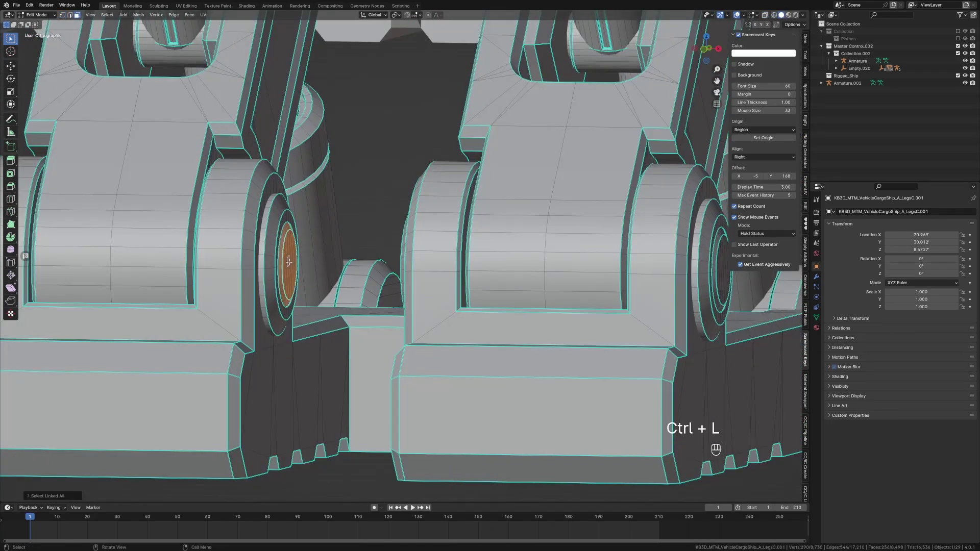
{"action": "key", "text": "shift+s"}
{"action": "left_click", "coordinate": [329, 314]}
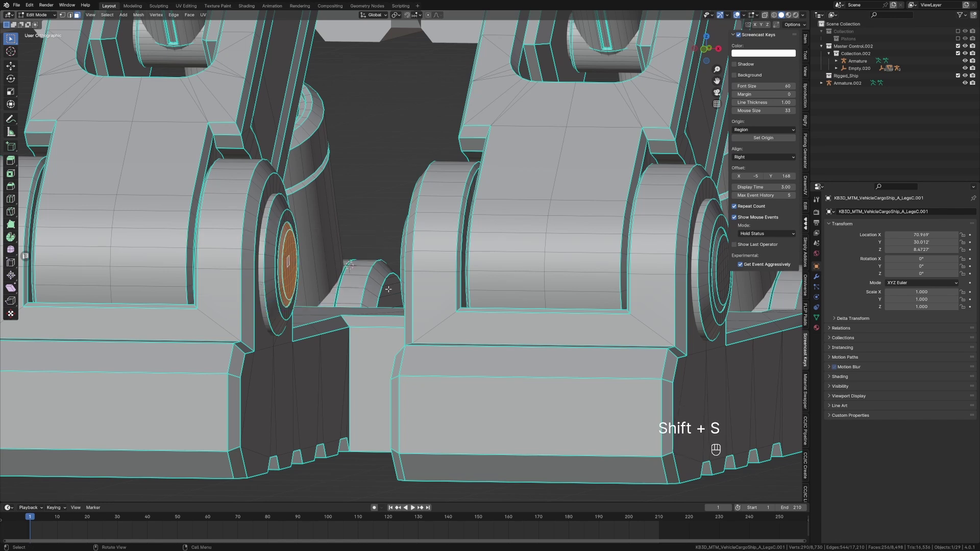
{"action": "key", "text": "KP_3"}
{"action": "key", "text": "z"}
{"action": "key", "text": "Tab"}
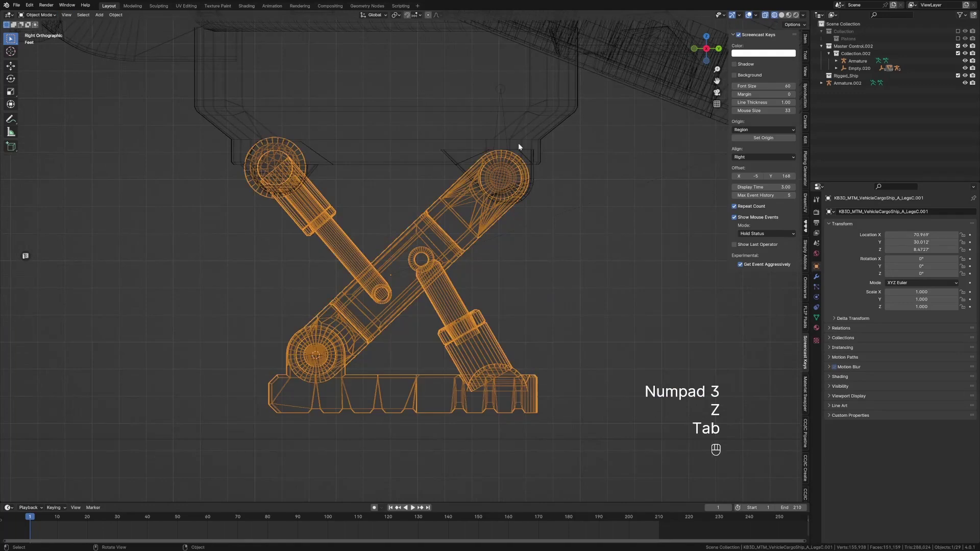
Edit the armature and snap the tip of the F_Leg_Top bone to the 3D cursor at the lower pivot
{"action": "left_click", "coordinate": [502, 90]}
{"action": "key", "text": "Tab"}
{"action": "middle_click_drag", "start_coordinate": [478, 154], "coordinate": [514, 122], "text": "shift"}
{"action": "key", "text": "shift+s"}
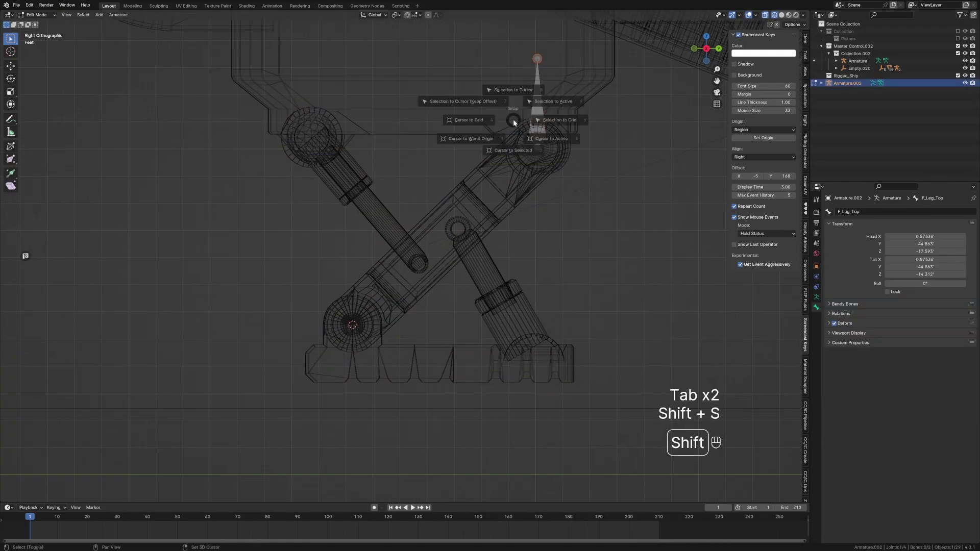
{"action": "left_click", "coordinate": [515, 78]}
Extrude a foot bone from the tip of F_Leg_Top about 7 ft horizontally along positive Y
{"action": "scroll", "coordinate": [453, 360], "scroll_direction": "up", "scroll_amount": 4}
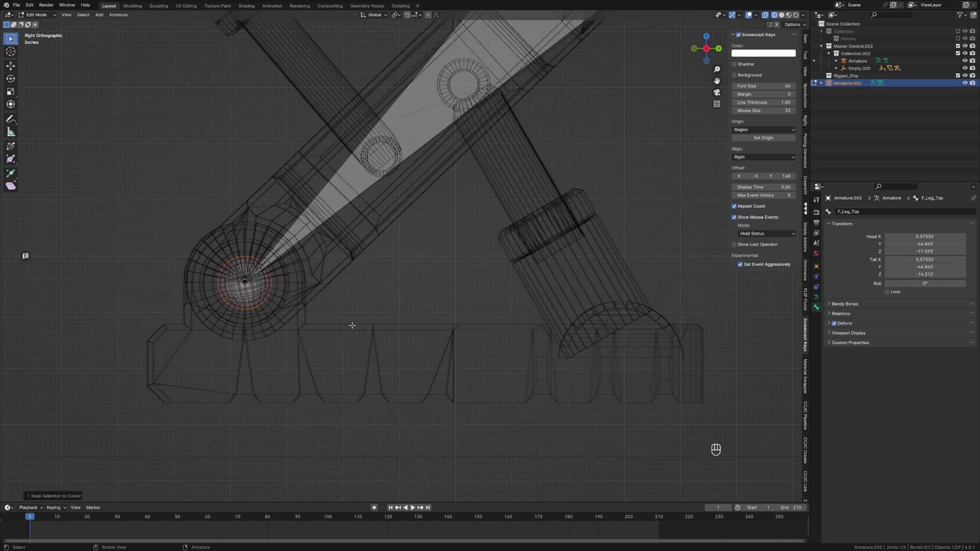
{"action": "key", "text": "e"}
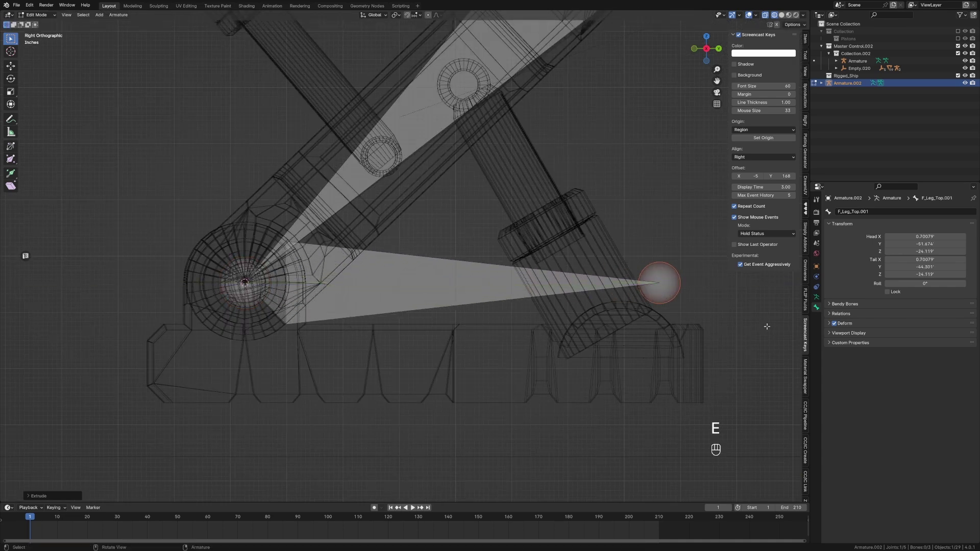
{"action": "scroll", "coordinate": [507, 294], "scroll_direction": "down", "scroll_amount": 3}
Rename the newly extruded foot bone F_Leg_Bottom
{"action": "left_click", "coordinate": [443, 289]}
{"action": "double_click", "coordinate": [853, 213]}
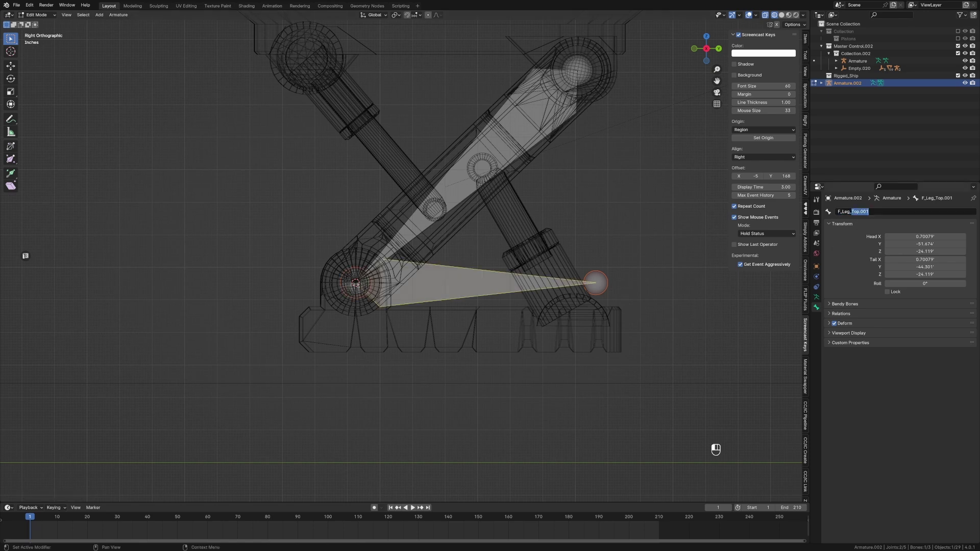
{"action": "key", "text": "shift"}
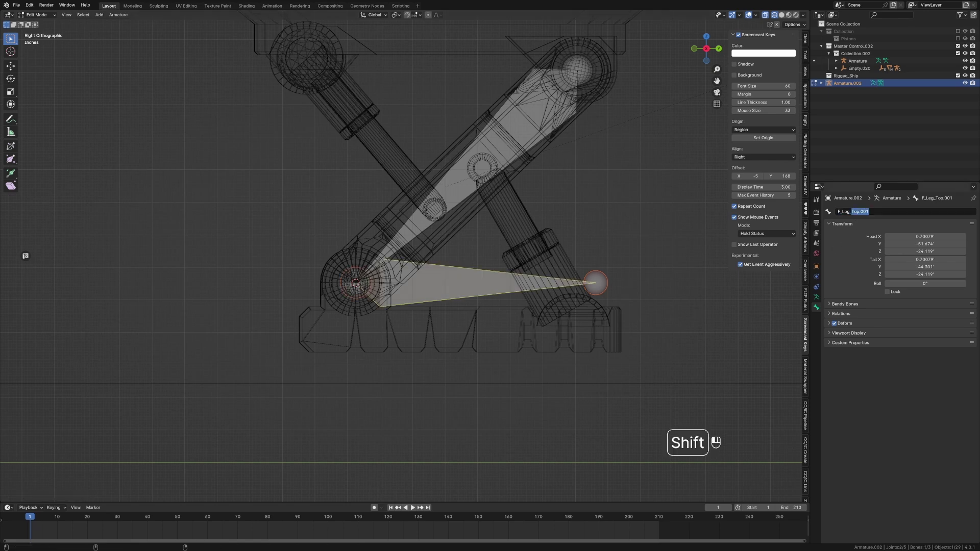
{"action": "type", "text": "Bottom"}
{"action": "key", "text": "Return"}
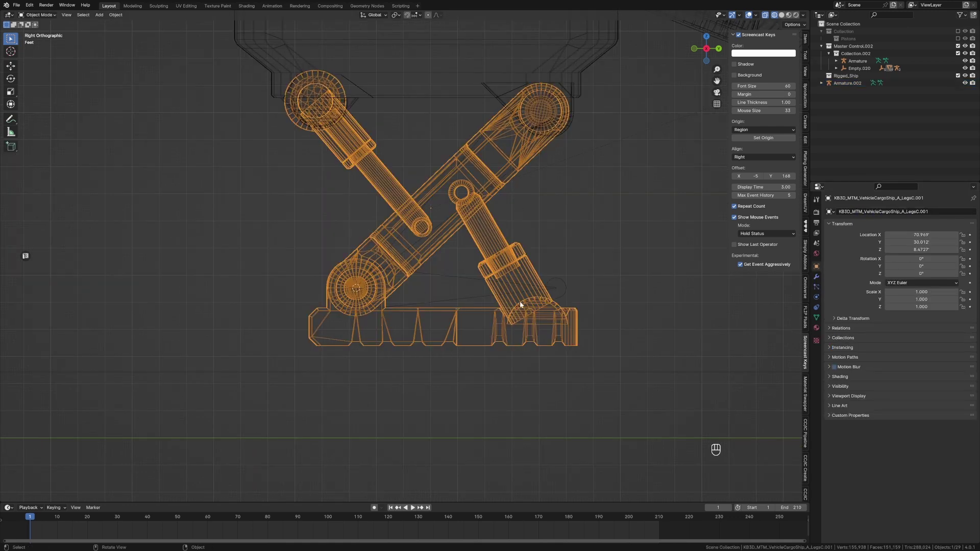
Try to parent the front leg mesh to the leg armature using Armature Deform With Empty Groups
{"action": "key", "text": "shift"}
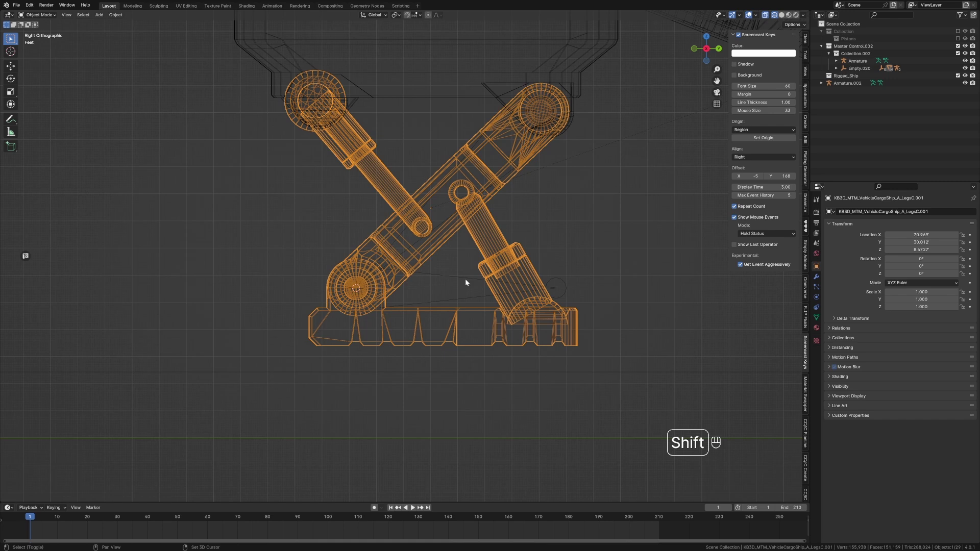
{"action": "left_click", "coordinate": [465, 296], "text": "shift"}
{"action": "key", "text": "ctrl+p"}
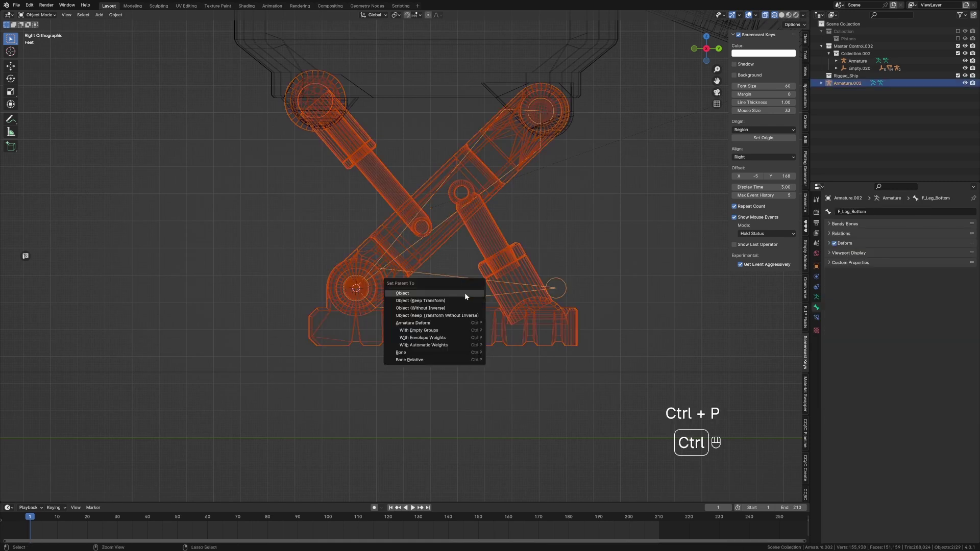
{"action": "left_click", "coordinate": [419, 331]}
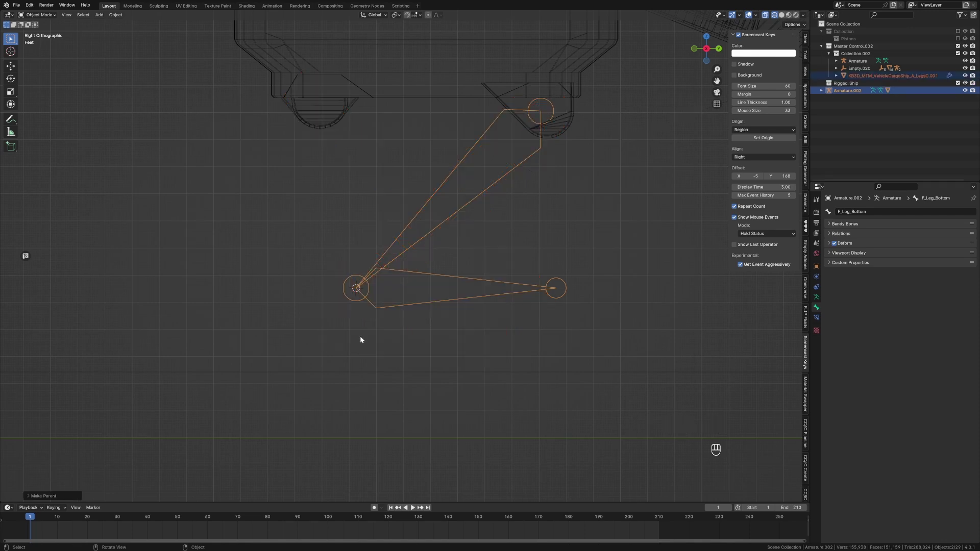
Try to join the ship's existing Armature object into the leg armature, Armature.002
{"action": "scroll", "coordinate": [492, 319], "scroll_direction": "down", "scroll_amount": 2}
{"action": "middle_click_drag", "start_coordinate": [667, 302], "coordinate": [550, 305], "text": "shift"}
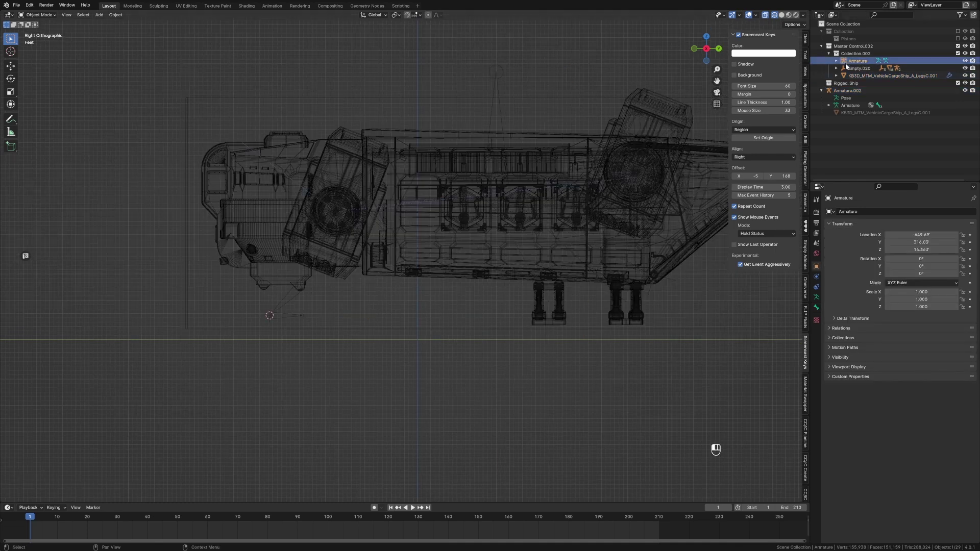
{"action": "scroll", "coordinate": [522, 252], "scroll_direction": "down", "scroll_amount": 5}
{"action": "key", "text": "Tab"}
{"action": "scroll", "coordinate": [522, 252], "scroll_direction": "up", "scroll_amount": 4}
{"action": "key", "text": "Tab"}
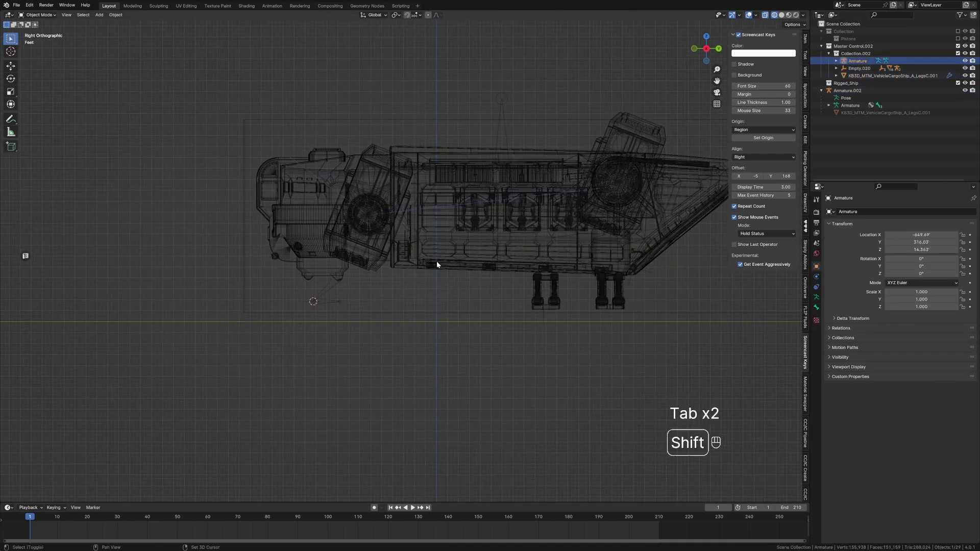
{"action": "middle_click_drag", "start_coordinate": [437, 262], "coordinate": [445, 258], "text": "shift"}
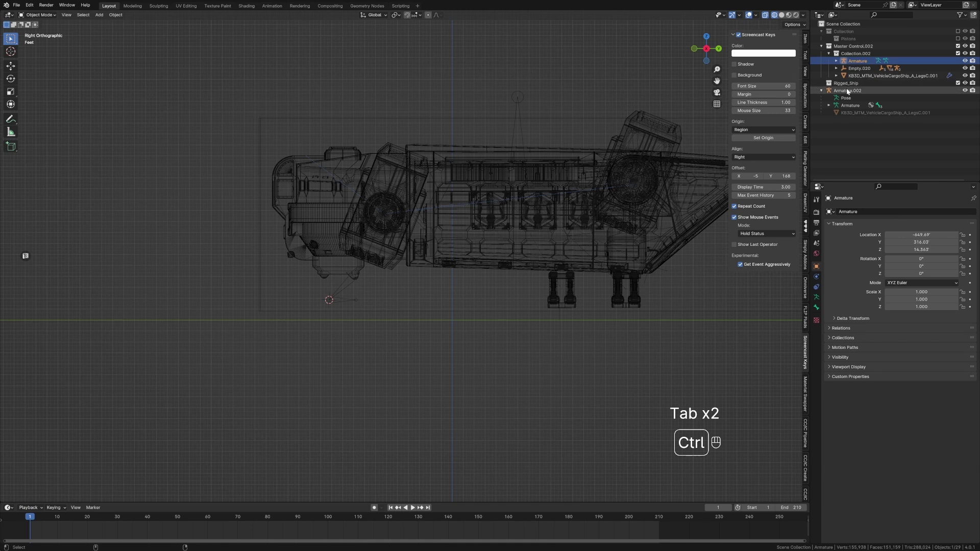
{"action": "left_click", "coordinate": [848, 91], "text": "ctrl"}
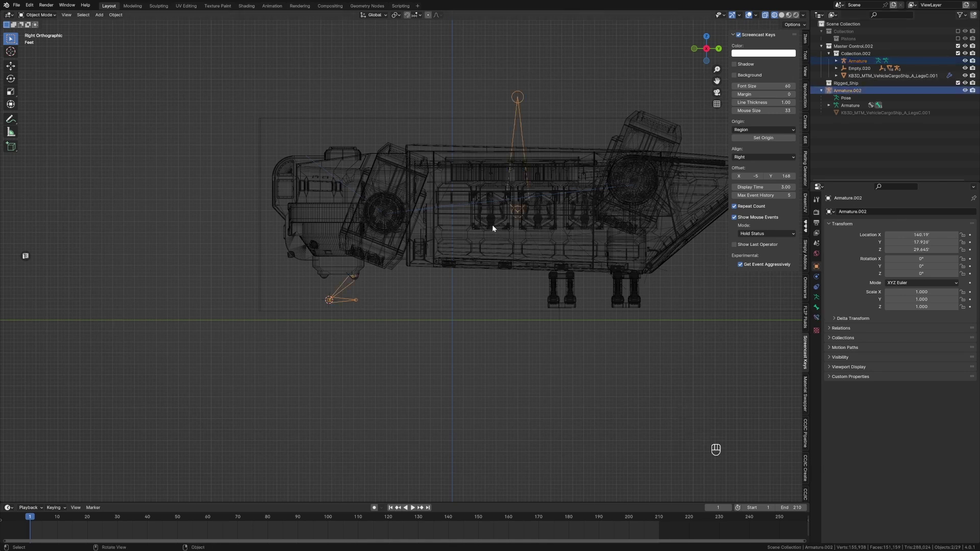
{"action": "key", "text": "ctrl+j"}
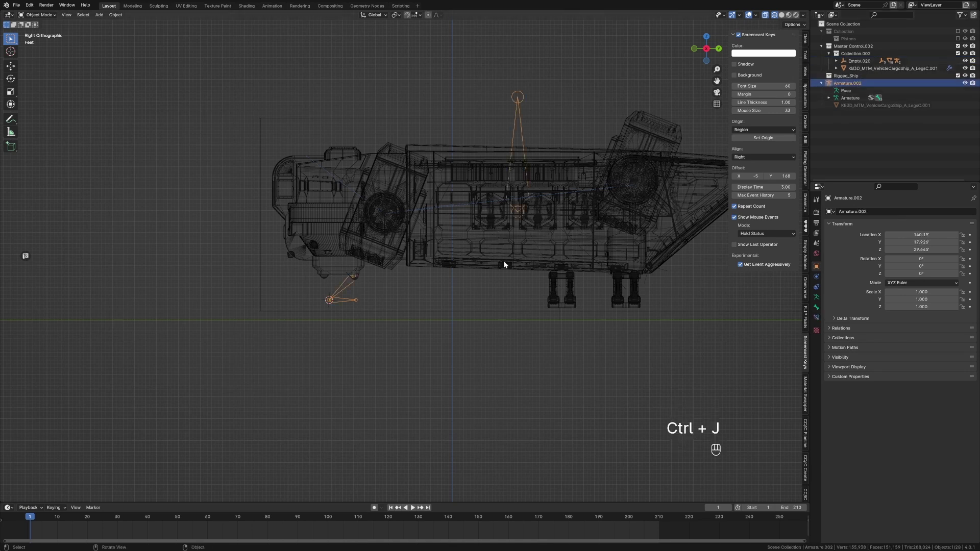
Undo the armature join and the front leg mesh's parenting to the armature
{"action": "left_click", "coordinate": [556, 291]}
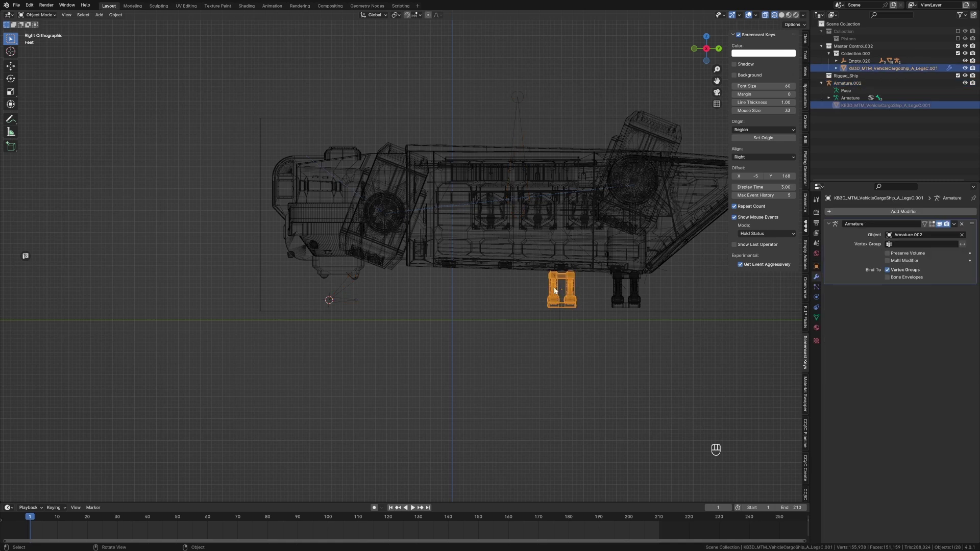
{"action": "key", "text": "ctrl+z"}
{"action": "key", "text": "ctrl+z"}
{"action": "key", "text": "ctrl+z"}
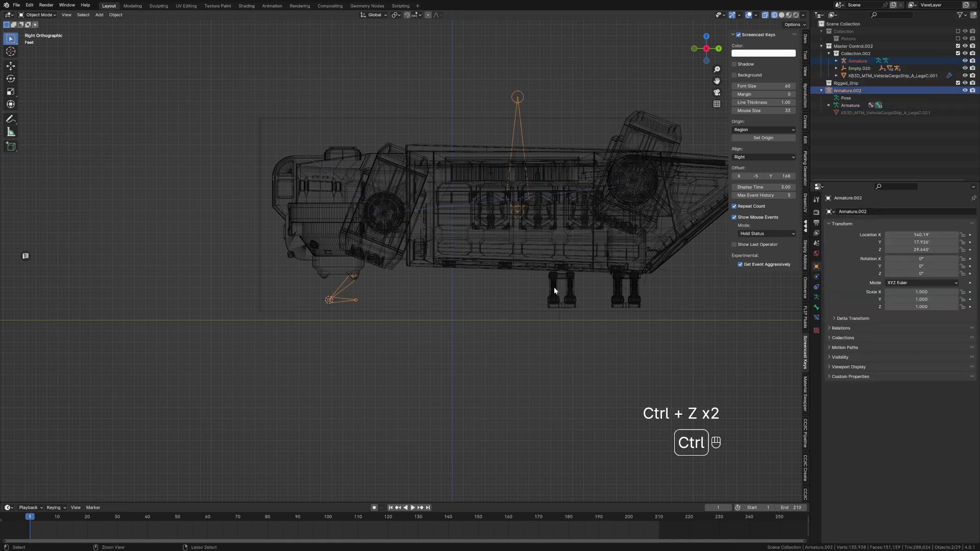
{"action": "key", "text": "ctrl+z"}
{"action": "key", "text": "ctrl+z"}
{"action": "key", "text": "ctrl+z"}
{"action": "key", "text": "ctrl+z"}
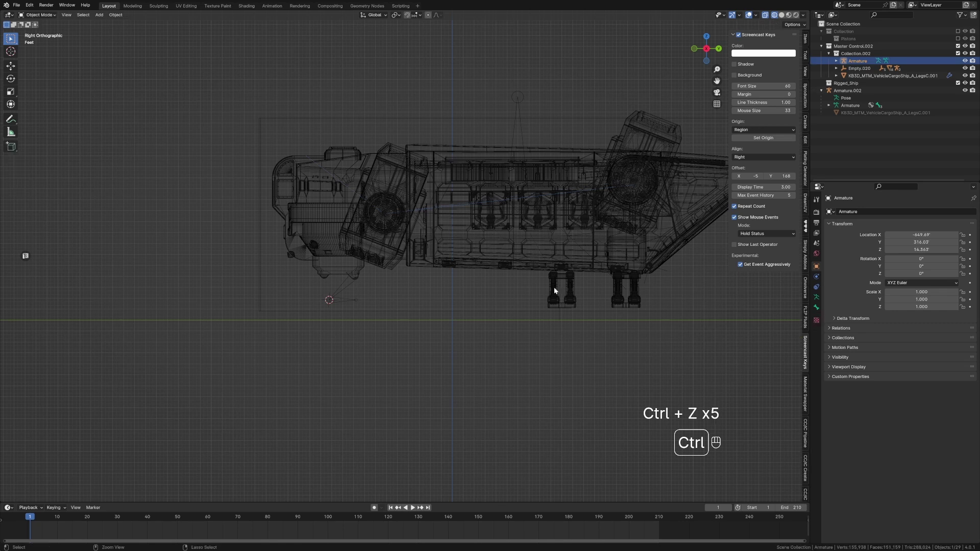
{"action": "key", "text": "ctrl+z"}
{"action": "key", "text": "ctrl+z"}
{"action": "key", "text": "ctrl+z"}
{"action": "key", "text": "ctrl+z"}
{"action": "key", "text": "ctrl+z"}
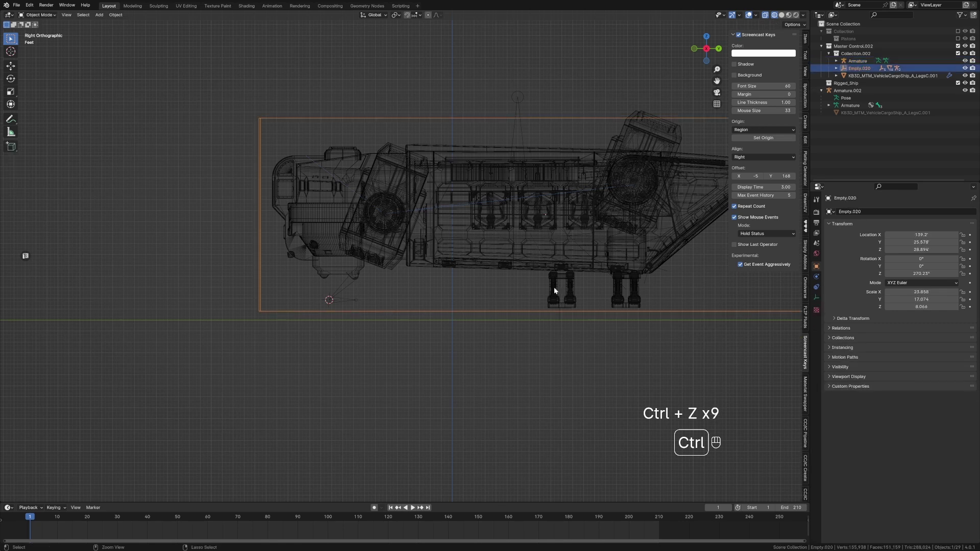
Snap the 3D cursor to the origin of the front landing leg mesh
{"action": "key", "text": "shift+s"}
{"action": "left_click", "coordinate": [337, 325]}
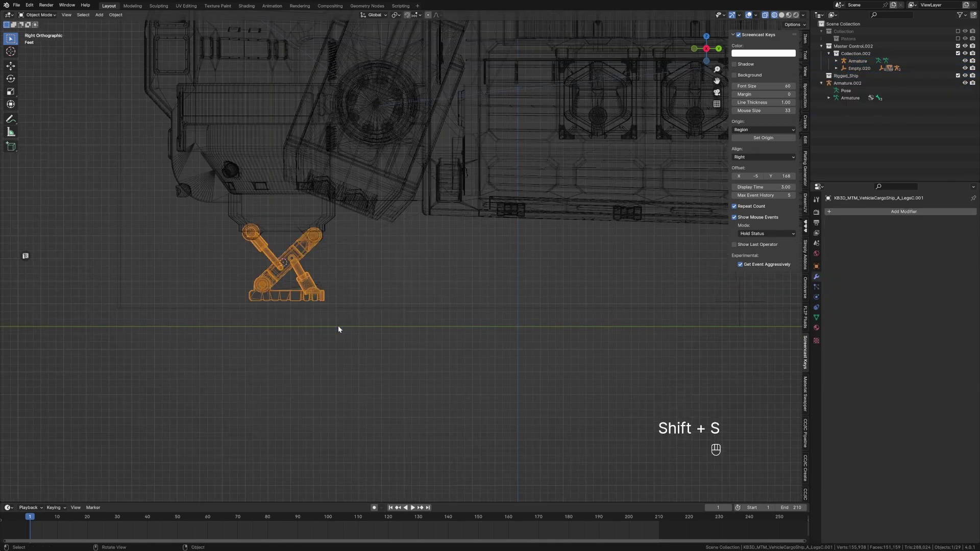
{"action": "middle_click_drag", "start_coordinate": [301, 271], "coordinate": [351, 273], "text": "shift"}
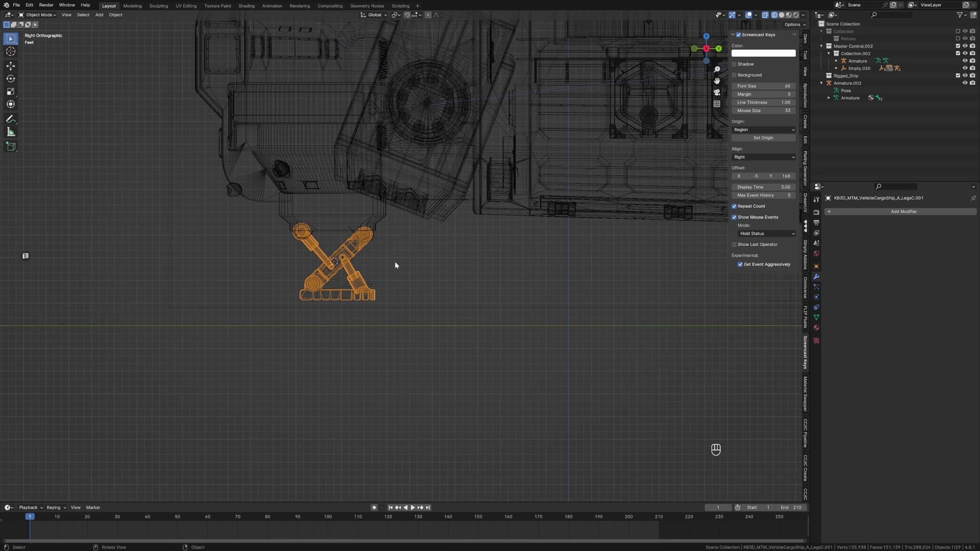
{"action": "scroll", "coordinate": [404, 276], "scroll_direction": "down", "scroll_amount": 4}
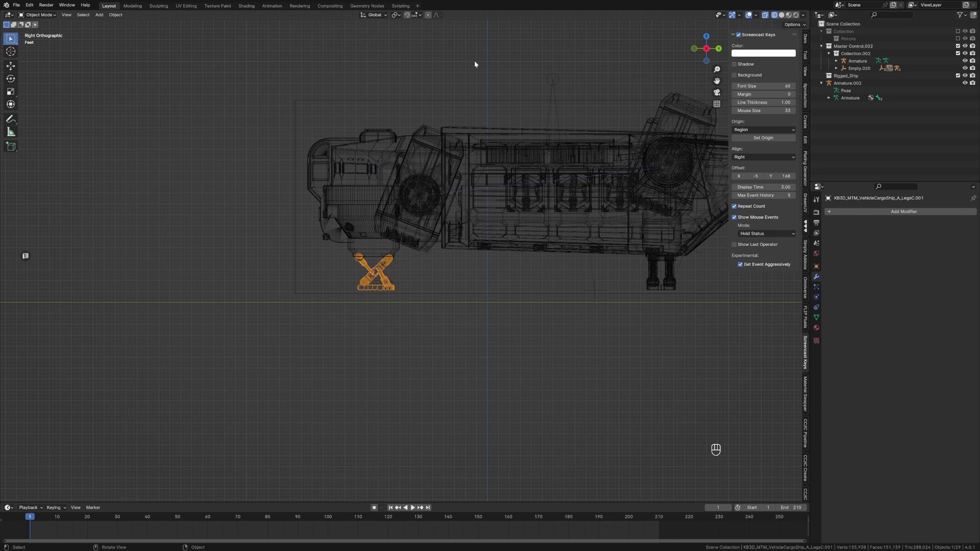
Parent the leg armature to the box-shaped Empty.020 around the ship with Object (Keep Transform)
{"action": "left_click", "coordinate": [496, 100]}
{"action": "scroll", "coordinate": [421, 212], "scroll_direction": "up", "scroll_amount": 7}
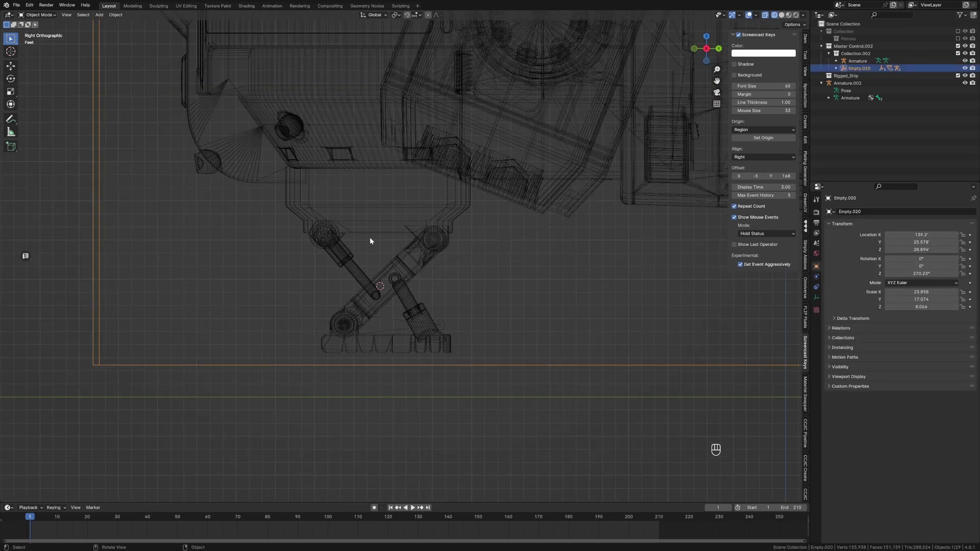
{"action": "left_click", "coordinate": [388, 321]}
{"action": "left_click", "coordinate": [385, 364], "text": "shift"}
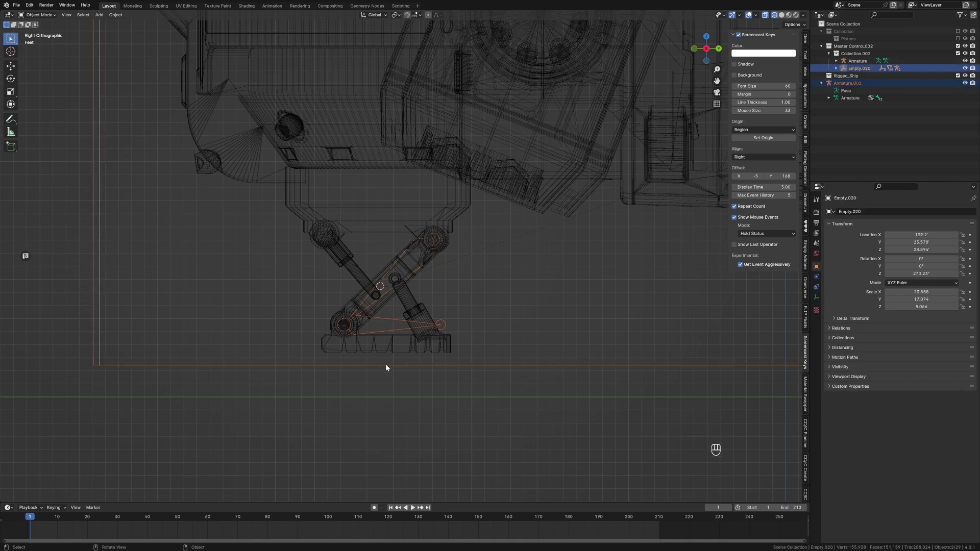
{"action": "key", "text": "ctrl+p"}
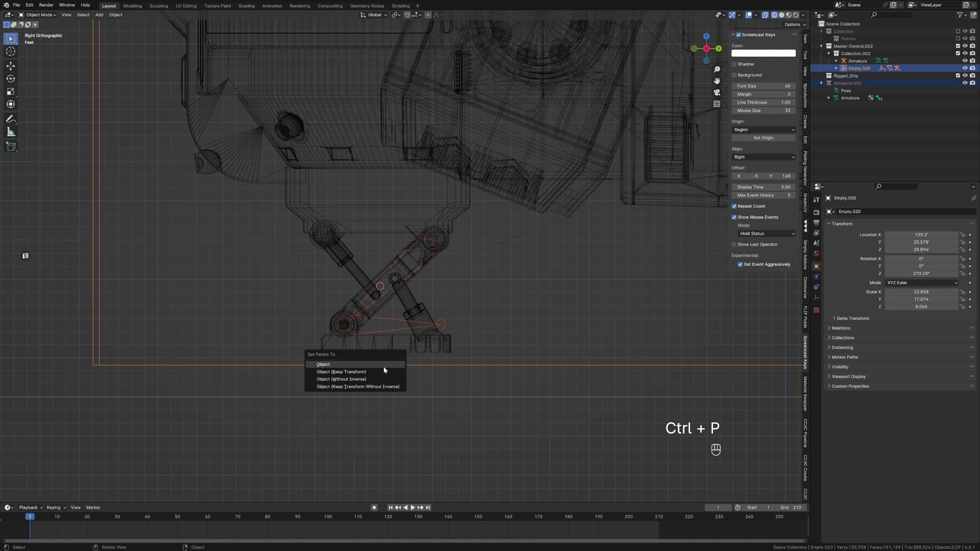
{"action": "left_click", "coordinate": [381, 371]}
Join the ship's Armature object into the leg armature, keeping Armature.002 as the active object
{"action": "left_click_drag", "start_coordinate": [859, 69], "coordinate": [855, 70]}
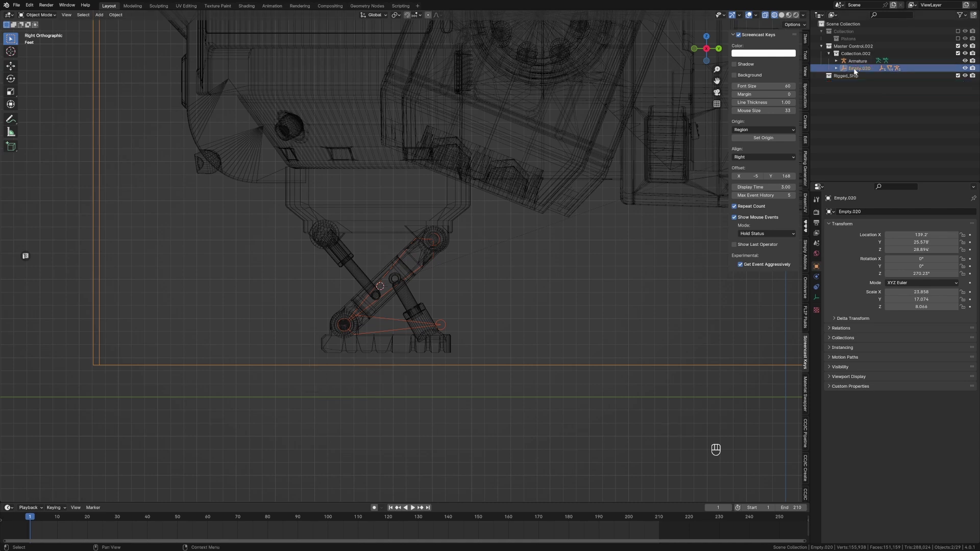
{"action": "left_click", "coordinate": [432, 324]}
{"action": "left_click", "coordinate": [858, 61]}
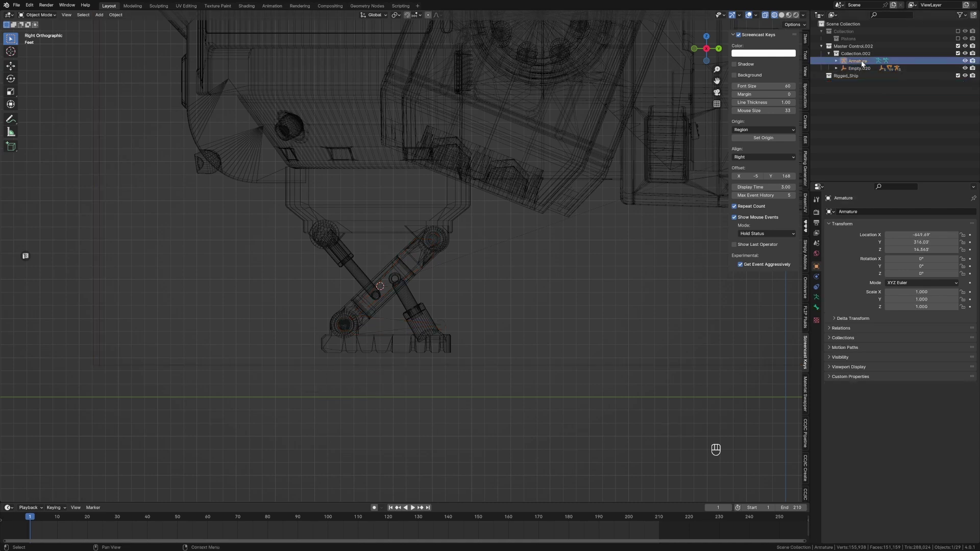
{"action": "left_click", "coordinate": [390, 321], "text": "shift"}
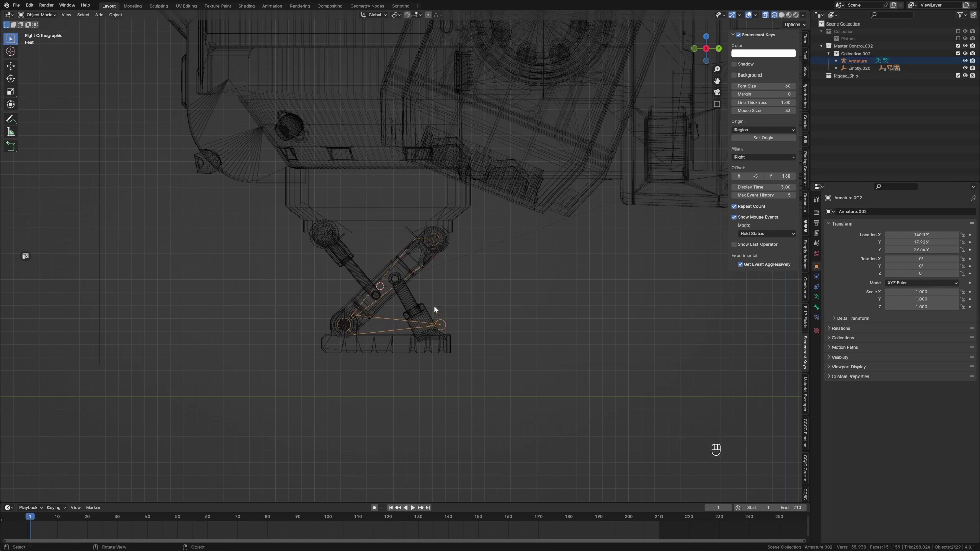
{"action": "key", "text": "ctrl"}
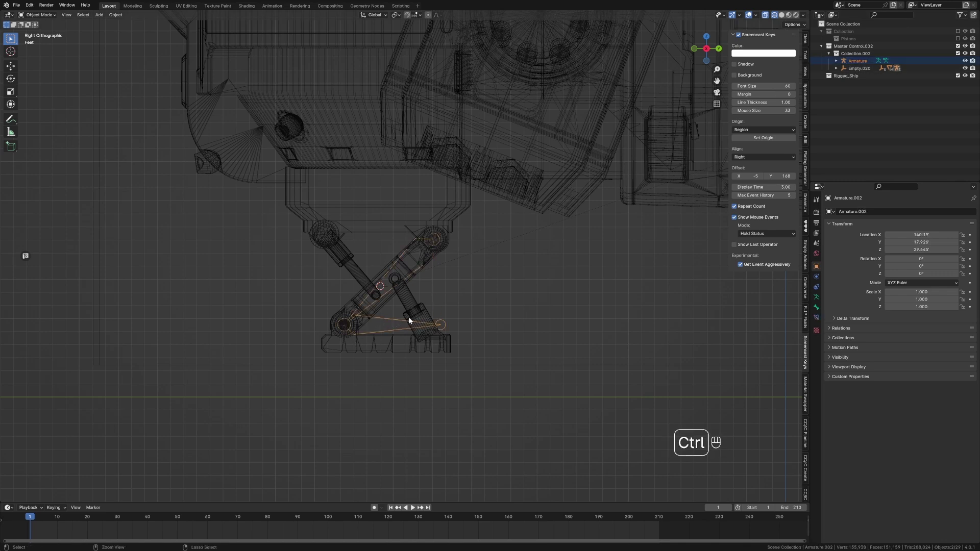
{"action": "key", "text": "ctrl+j"}
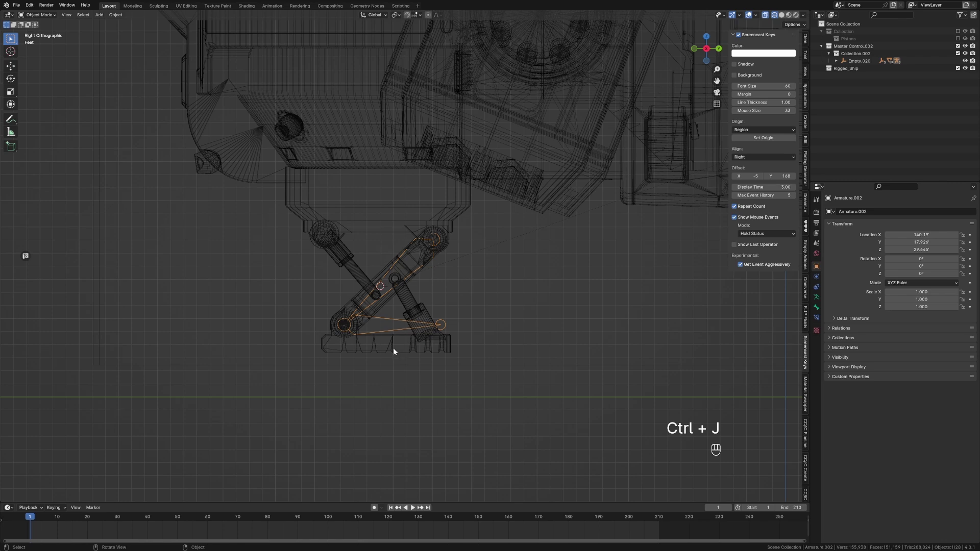
Parent the front landing leg mesh to the joined armature using Armature Deform With Empty Groups
{"action": "scroll", "coordinate": [380, 339], "scroll_direction": "up", "scroll_amount": 2}
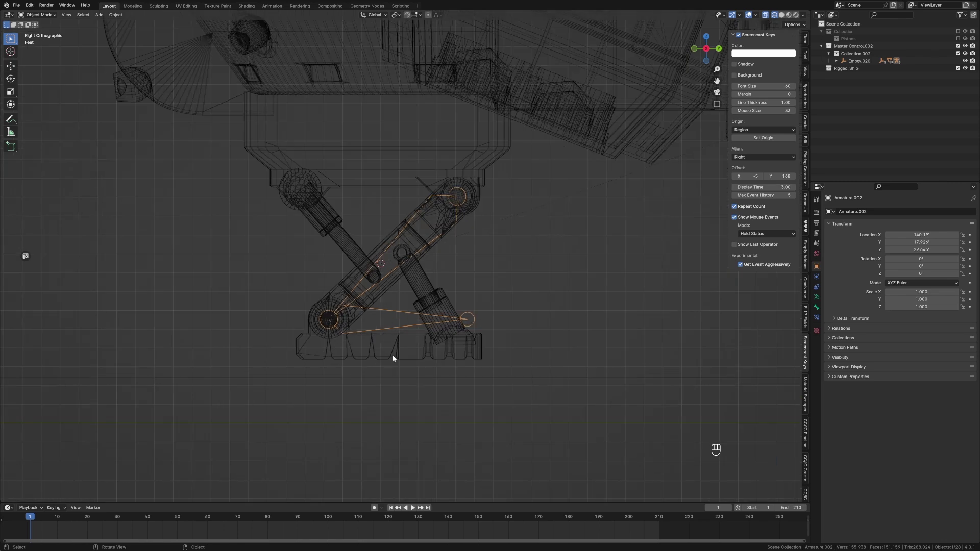
{"action": "left_click", "coordinate": [394, 343]}
{"action": "left_click", "coordinate": [402, 310], "text": "shift"}
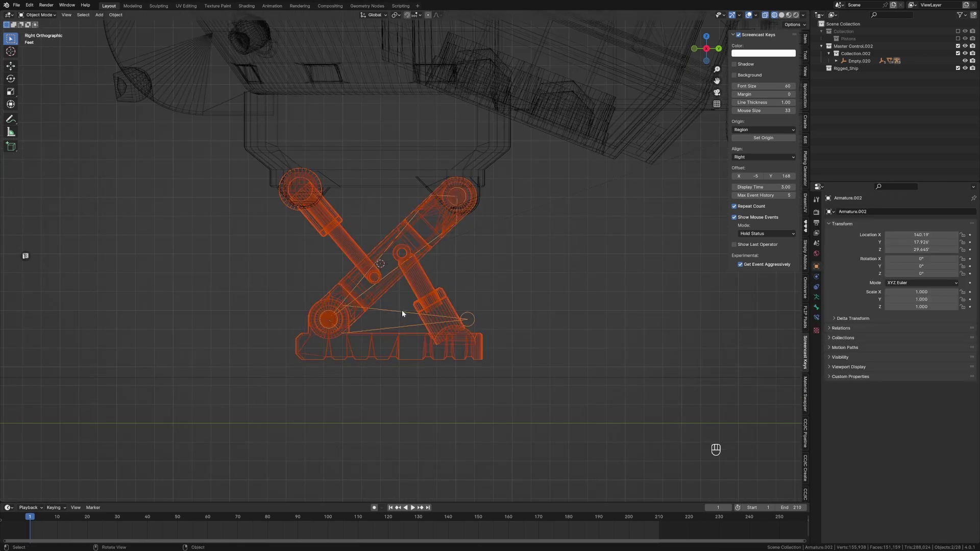
{"action": "key", "text": "ctrl+p"}
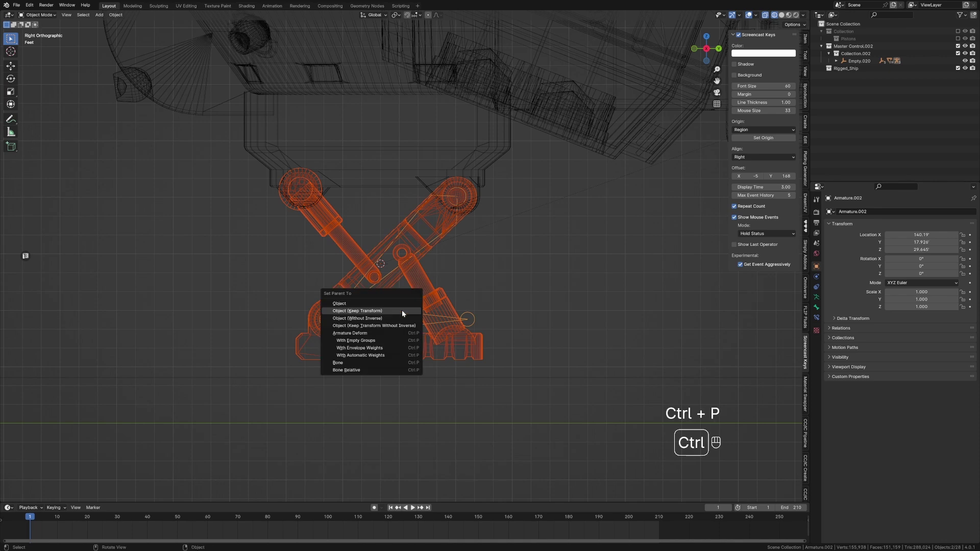
{"action": "left_click", "coordinate": [387, 340]}
Select the front leg mesh's diagonal upper arms with linked geometry in Edit Mode, with the mesh's vertex groups displayed
{"action": "scroll", "coordinate": [387, 338], "scroll_direction": "down", "scroll_amount": 6}
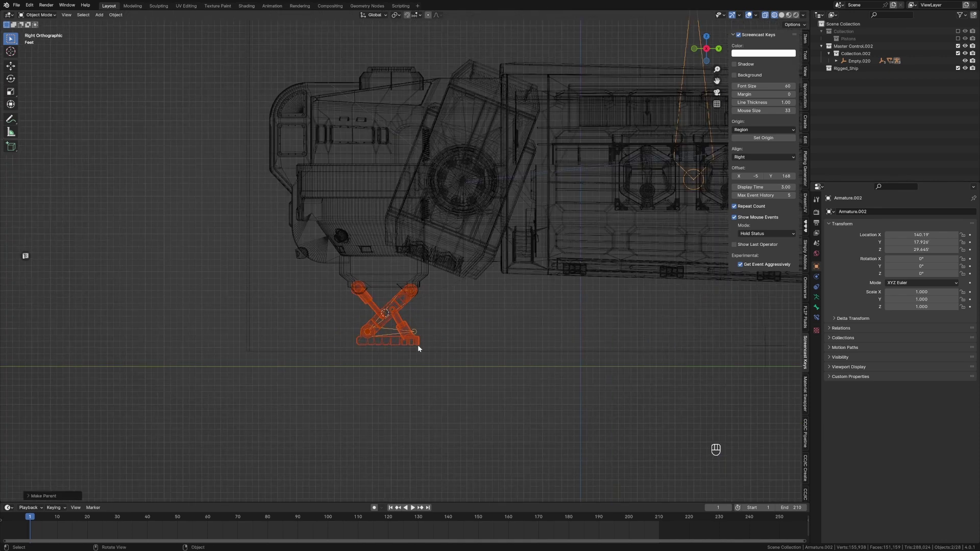
{"action": "scroll", "coordinate": [403, 347], "scroll_direction": "up", "scroll_amount": 9}
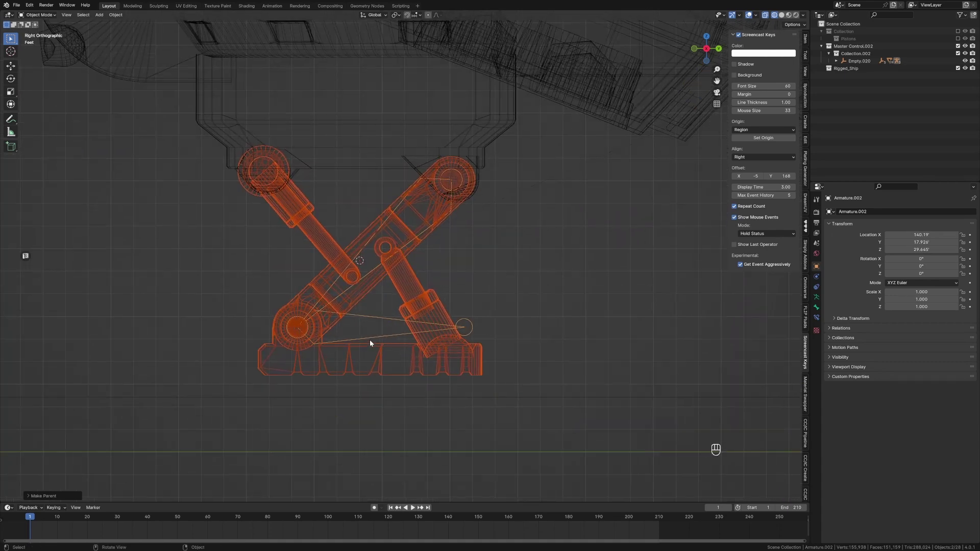
{"action": "left_click", "coordinate": [364, 234]}
{"action": "key", "text": "Tab"}
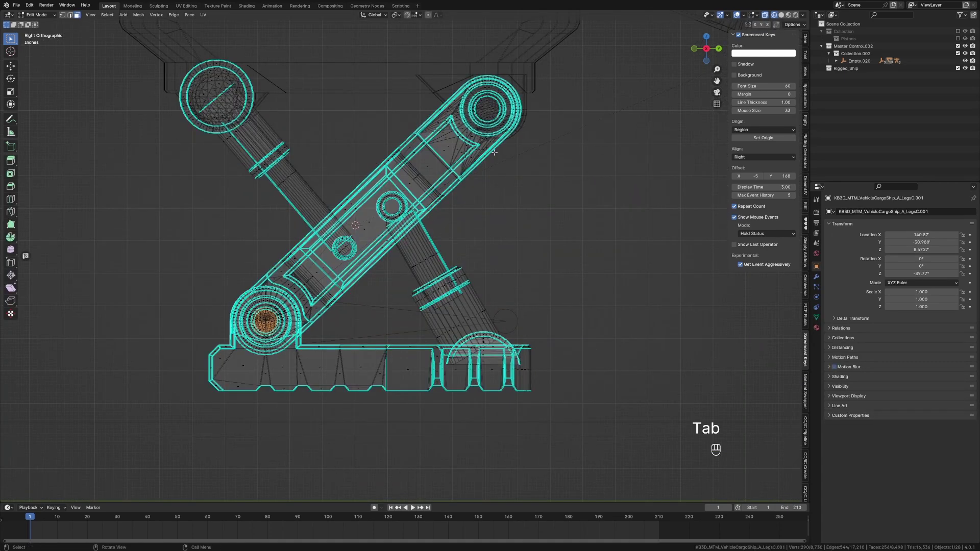
{"action": "left_click", "coordinate": [816, 318]}
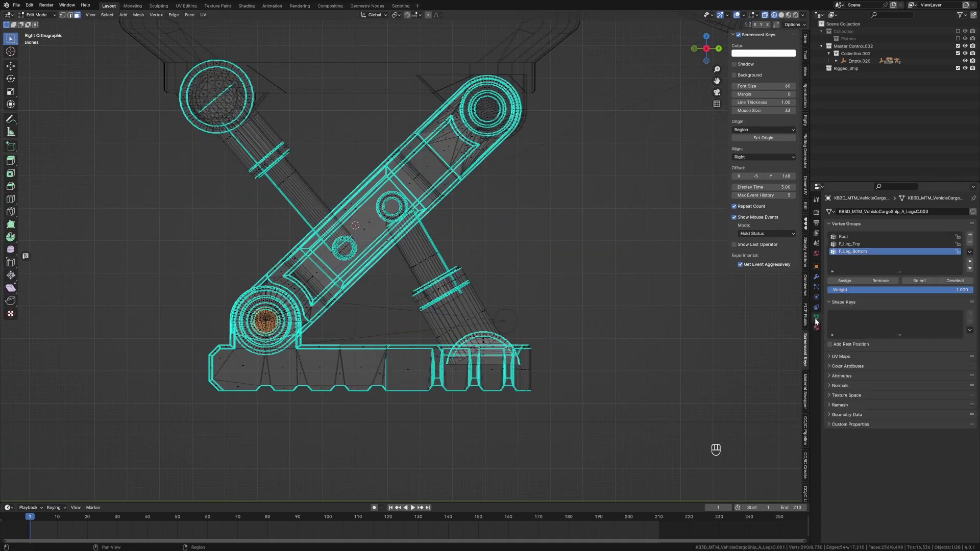
{"action": "left_click", "coordinate": [483, 137]}
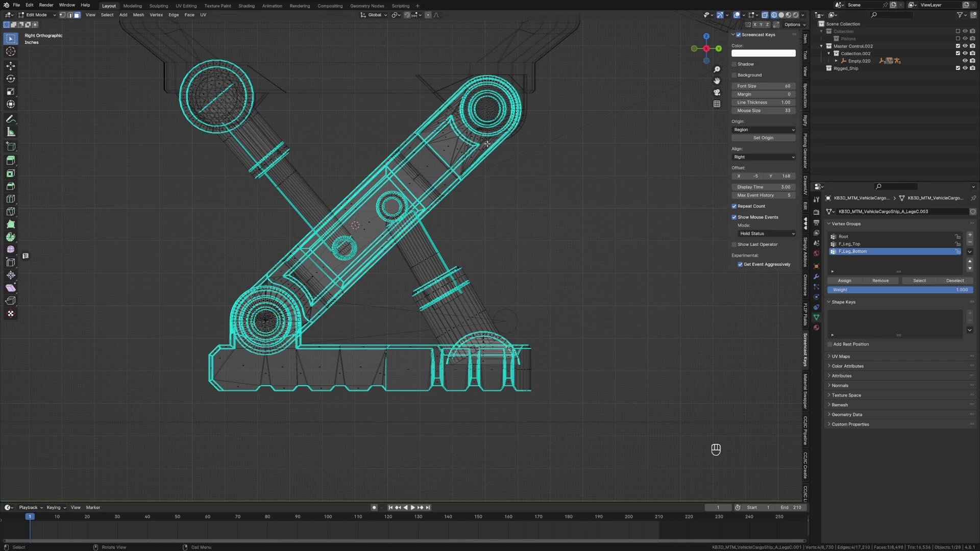
{"action": "key", "text": "c"}
{"action": "left_click", "coordinate": [481, 151]}
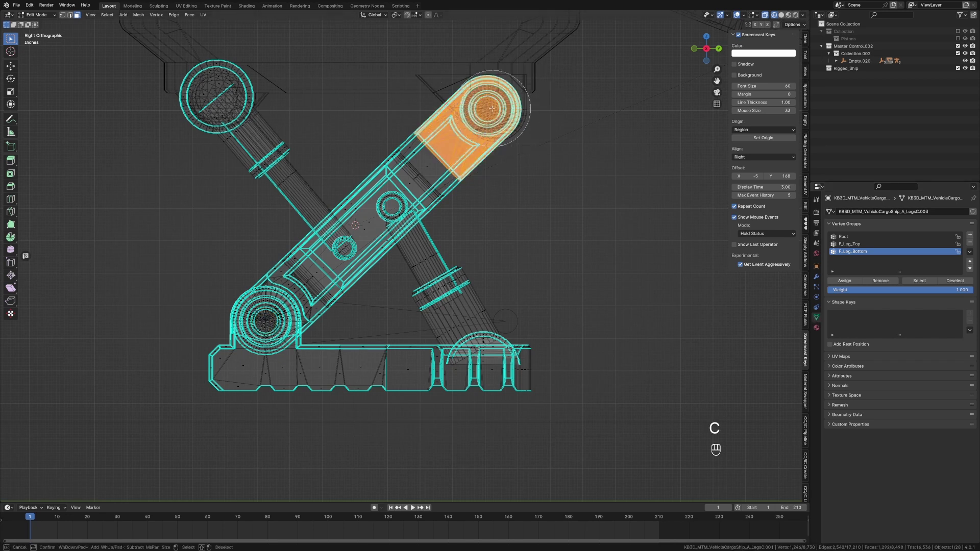
{"action": "key", "text": "ctrl+l"}
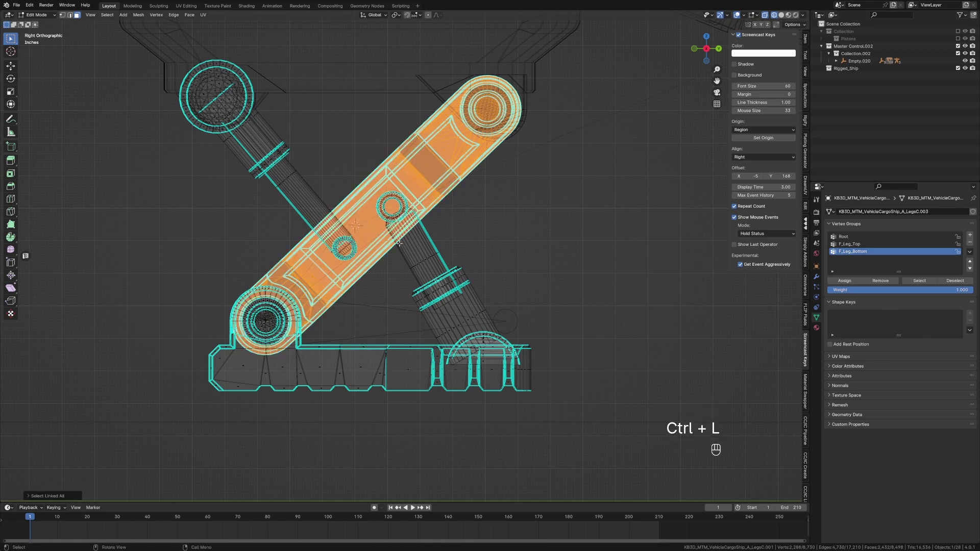
Switch to solid shading and add the linked round pin caps at the lower leg joints to the selection
{"action": "mouse_move", "coordinate": [244, 342]}
{"action": "middle_mouse_down"}
{"action": "mouse_move", "coordinate": [286, 324]}
{"action": "mouse_move", "coordinate": [380, 318]}
{"action": "mouse_move", "coordinate": [195, 333]}
{"action": "mouse_move", "coordinate": [417, 324]}
{"action": "middle_mouse_up"}
{"action": "key", "text": "z"}
{"action": "left_click", "coordinate": [335, 324]}
{"action": "scroll", "coordinate": [381, 318], "scroll_direction": "up", "scroll_amount": 5}
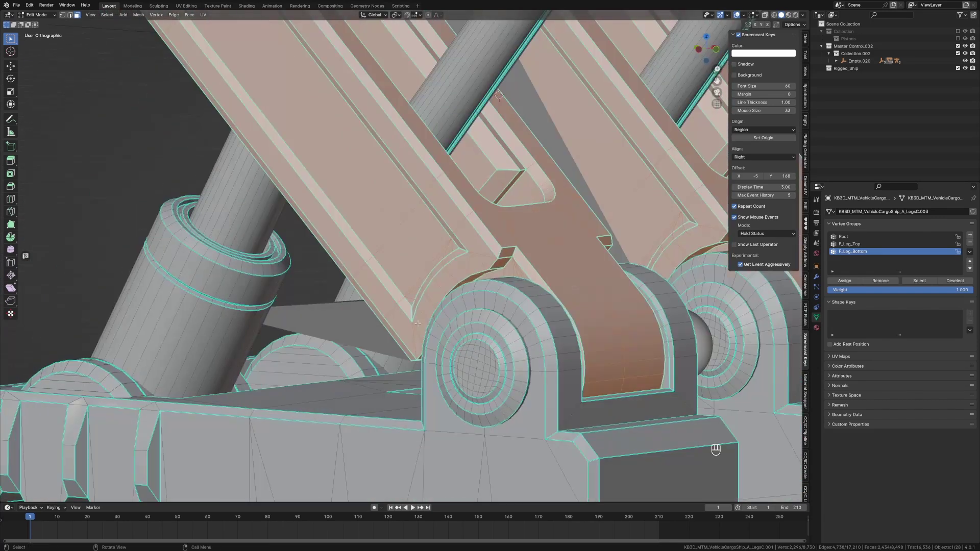
{"action": "key", "text": "ctrl+z"}
{"action": "middle_click_drag", "start_coordinate": [508, 367], "coordinate": [368, 341], "text": "shift"}
{"action": "key", "text": "ctrl+l"}
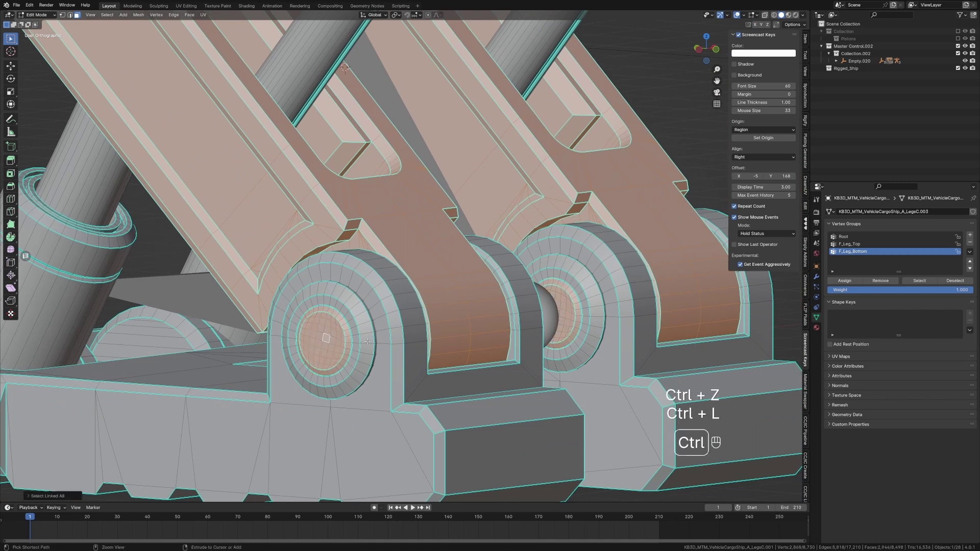
Switch to vertex selection and try to extend the selection around the pin caps with Select Linked and four Select More passes
{"action": "key", "text": "1"}
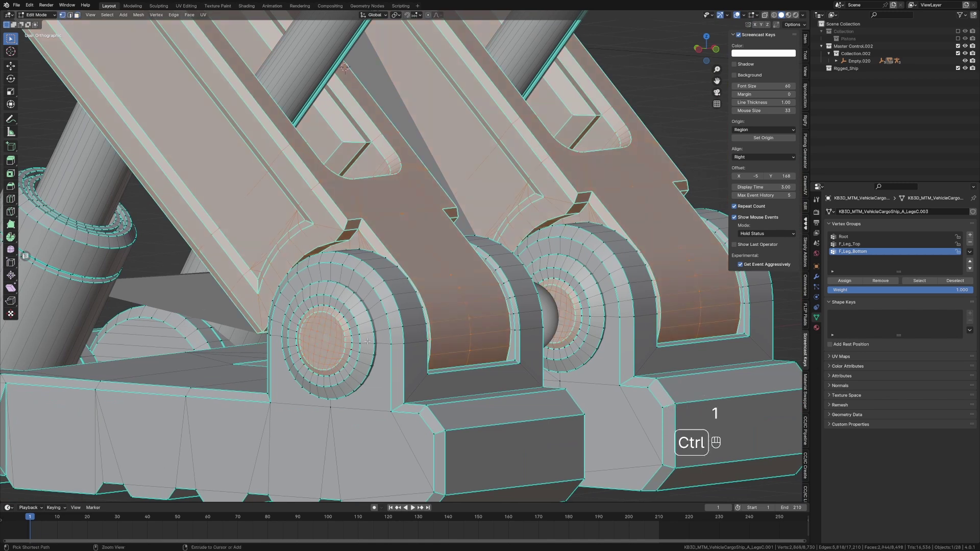
{"action": "key", "text": "ctrl+l"}
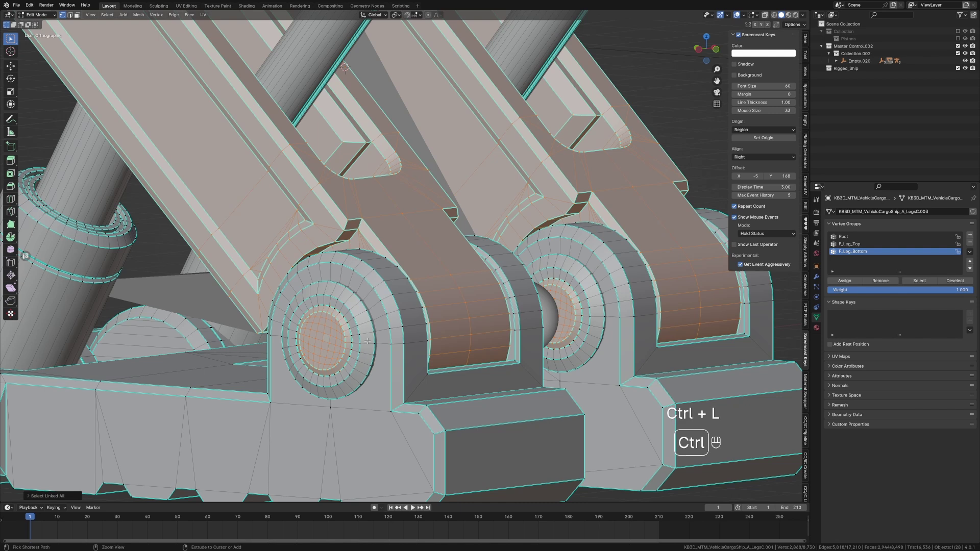
{"action": "key", "text": "ctrl+KP_Add"}
{"action": "key", "text": "ctrl+KP_Add"}
{"action": "key", "text": "ctrl+KP_Add"}
{"action": "key", "text": "ctrl+KP_Add"}
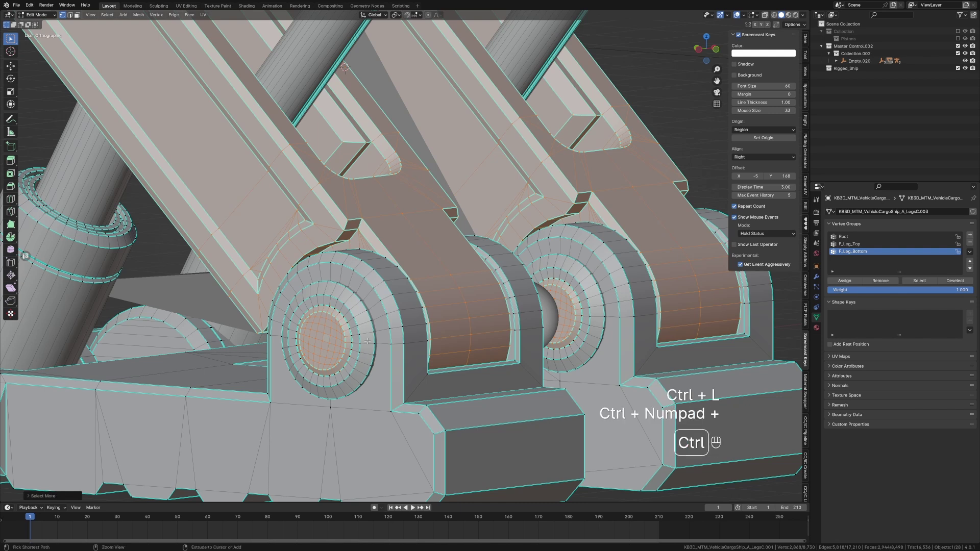
Add the concentric rings around the lower joint pins to the selection with their linked geometry
{"action": "middle_click_drag", "start_coordinate": [410, 359], "coordinate": [378, 366], "text": "shift"}
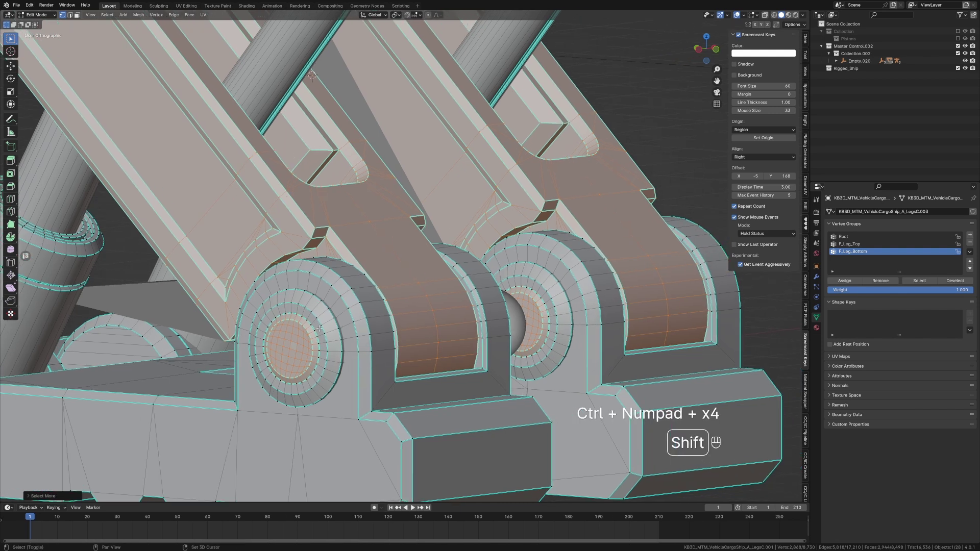
{"action": "left_click", "coordinate": [516, 351], "text": "shift"}
{"action": "left_click", "coordinate": [559, 308], "text": "shift"}
{"action": "middle_click_drag", "start_coordinate": [556, 308], "coordinate": [450, 307]}
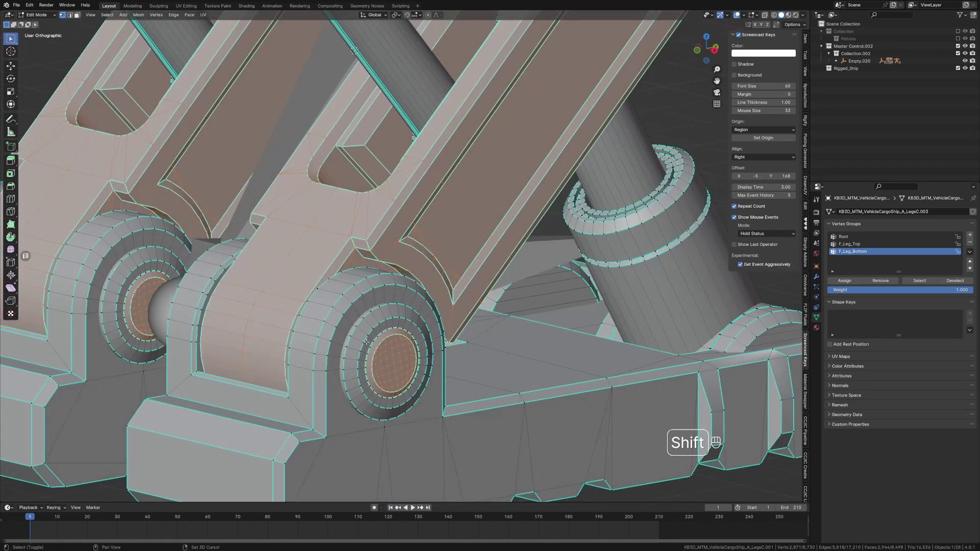
{"action": "middle_click_drag", "start_coordinate": [338, 349], "coordinate": [567, 354], "text": "shift"}
{"action": "key", "text": "ctrl+l"}
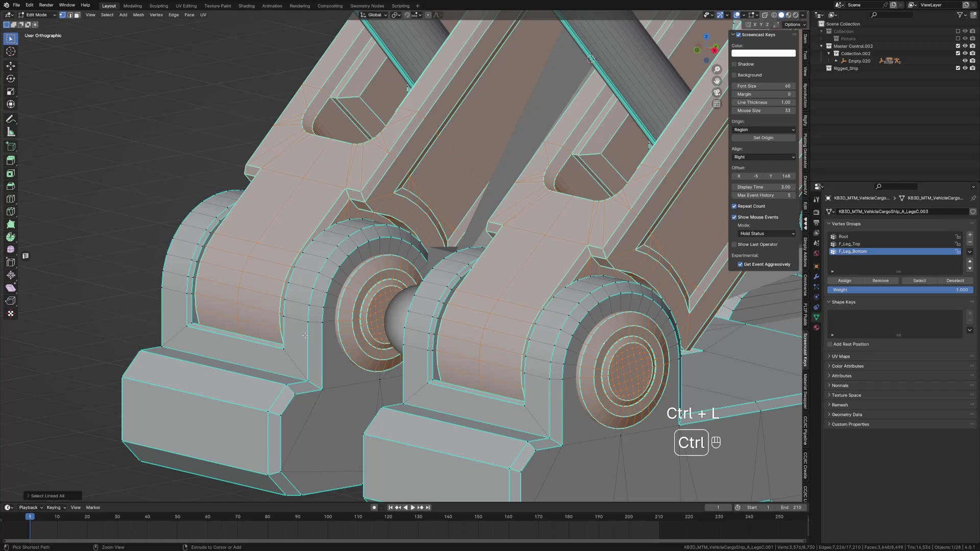
Assign the selected upper arms and joint parts to the F_Leg_Top vertex group
{"action": "middle_click_drag", "start_coordinate": [302, 335], "coordinate": [306, 347]}
{"action": "scroll", "coordinate": [307, 347], "scroll_direction": "down", "scroll_amount": 5}
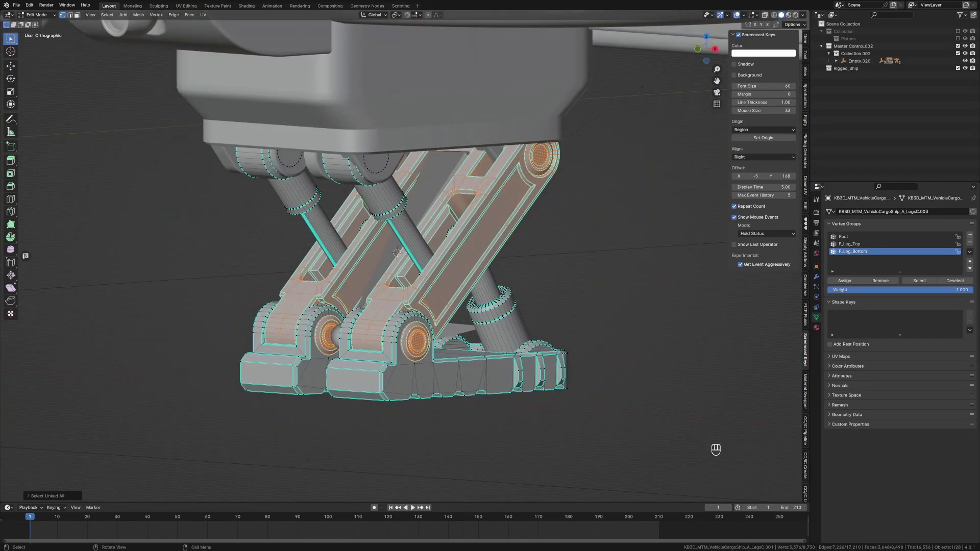
{"action": "left_click", "coordinate": [848, 244]}
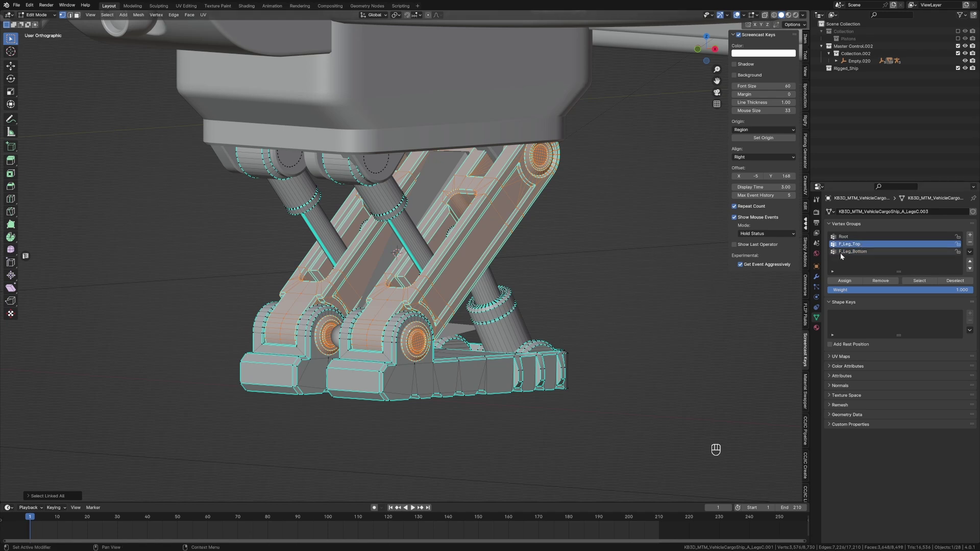
{"action": "left_click", "coordinate": [844, 281]}
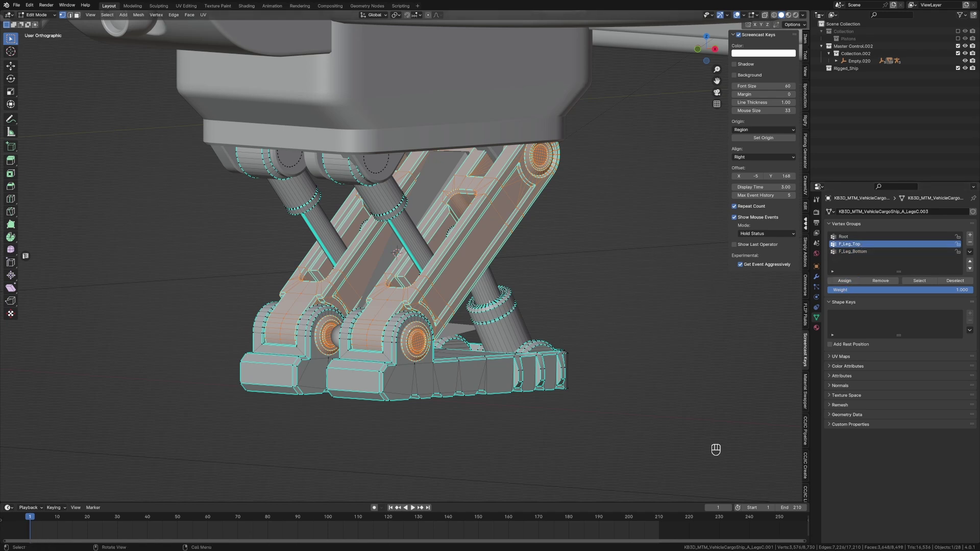
Hide the assigned upper arms and assign the linked pin sleeves at the piston ends to F_Leg_Top
{"action": "key", "text": "h"}
{"action": "mouse_move", "coordinate": [437, 342]}
{"action": "middle_mouse_down"}
{"action": "mouse_move", "coordinate": [444, 353]}
{"action": "mouse_move", "coordinate": [460, 337]}
{"action": "mouse_move", "coordinate": [438, 331]}
{"action": "middle_mouse_up"}
{"action": "scroll", "coordinate": [439, 327], "scroll_direction": "up", "scroll_amount": 4}
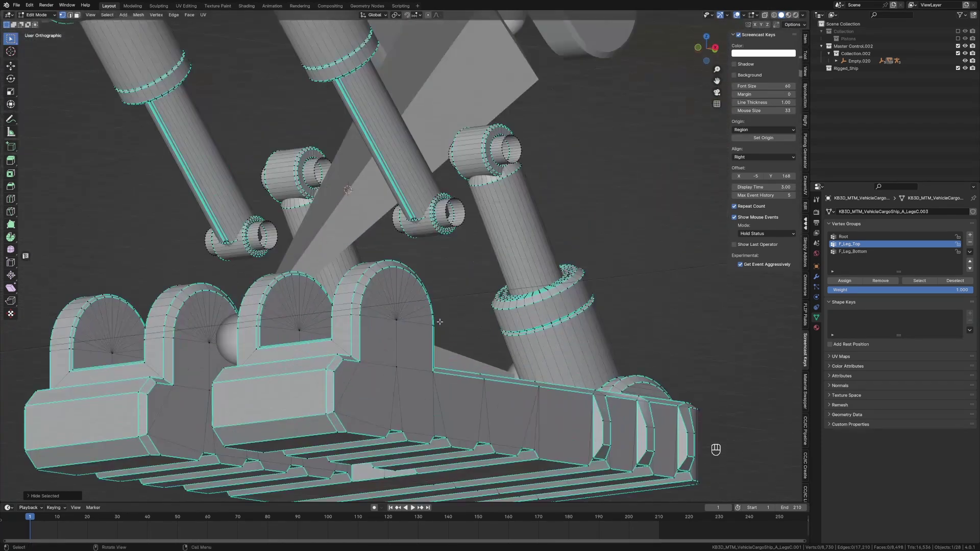
{"action": "left_click", "coordinate": [466, 215]}
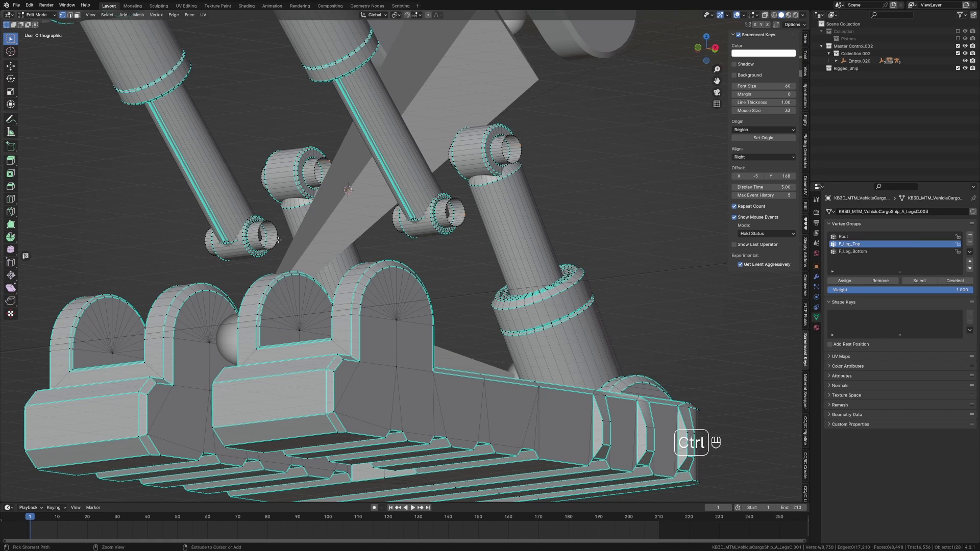
{"action": "key", "text": "ctrl+l"}
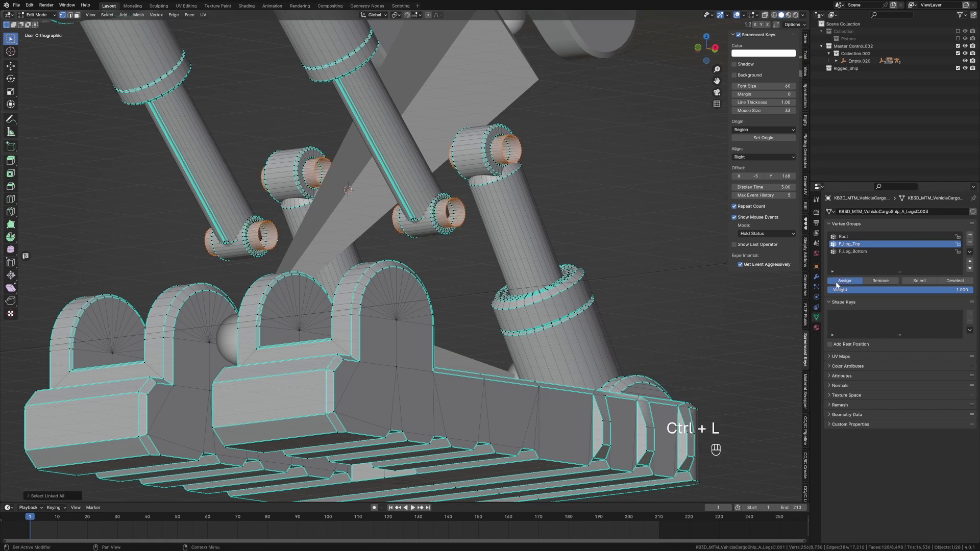
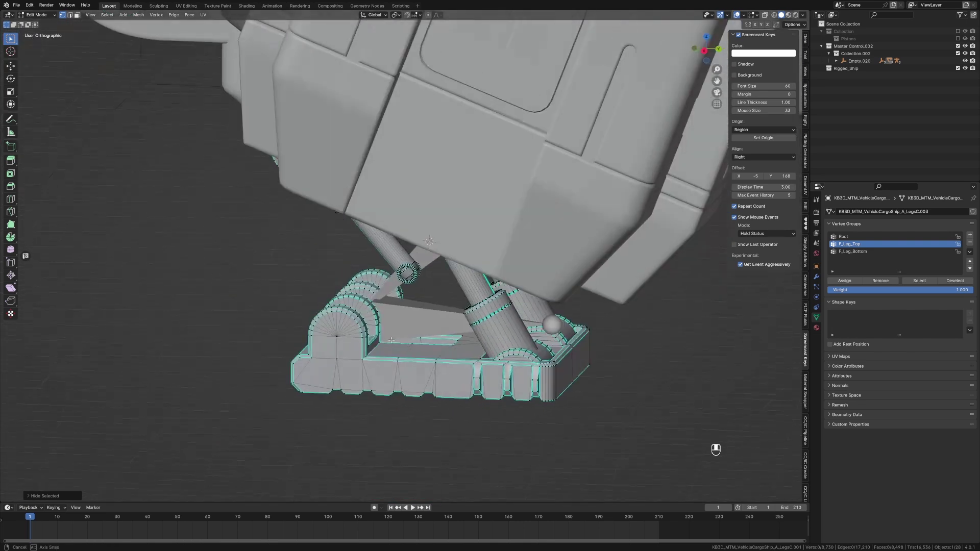
Select the whole linked foot base and assign it to the F_Leg_Bottom vertex group
{"action": "key", "text": "ctrl+l"}
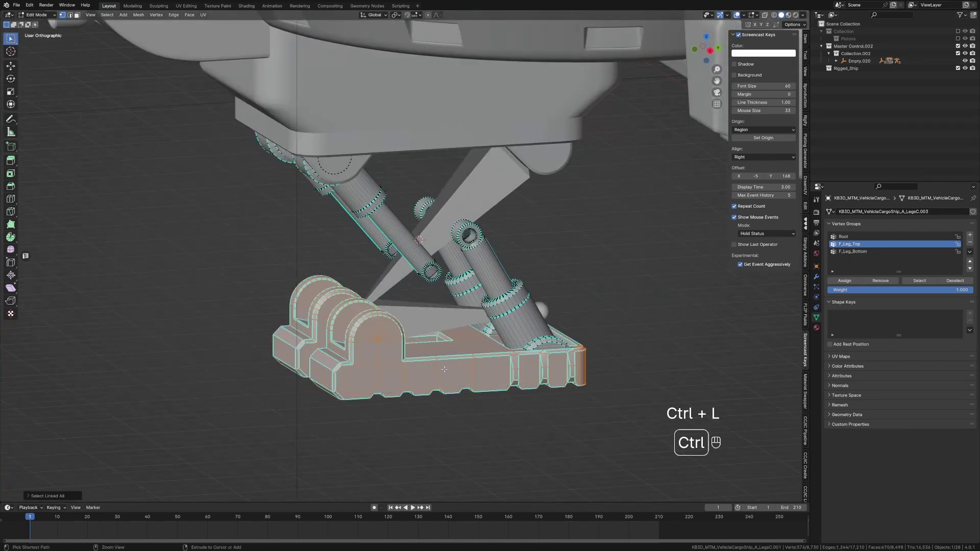
{"action": "scroll", "coordinate": [542, 379], "scroll_direction": "down", "scroll_amount": 5}
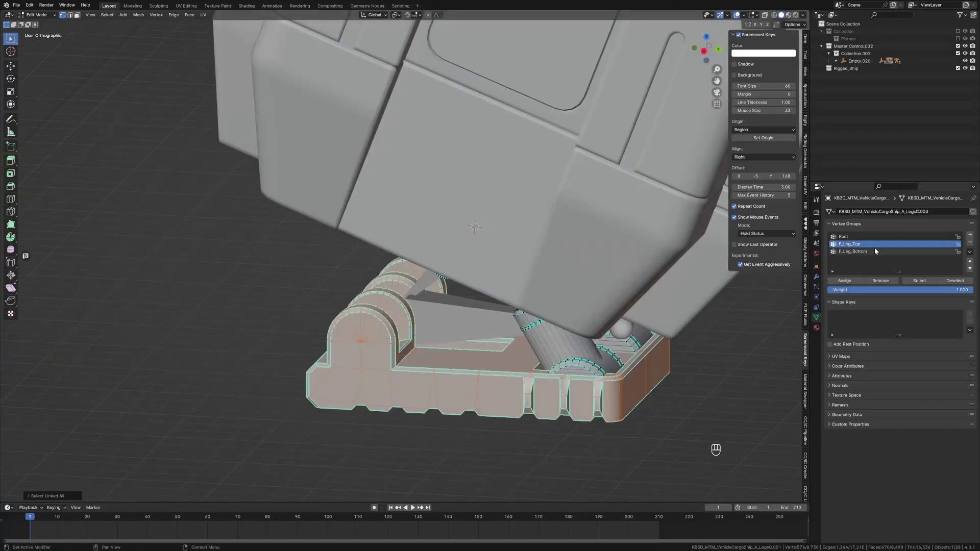
{"action": "left_click", "coordinate": [875, 250]}
{"action": "left_click", "coordinate": [846, 282]}
{"action": "scroll", "coordinate": [434, 328], "scroll_direction": "down", "scroll_amount": 4}
{"action": "middle_click_drag", "start_coordinate": [434, 328], "coordinate": [435, 327]}
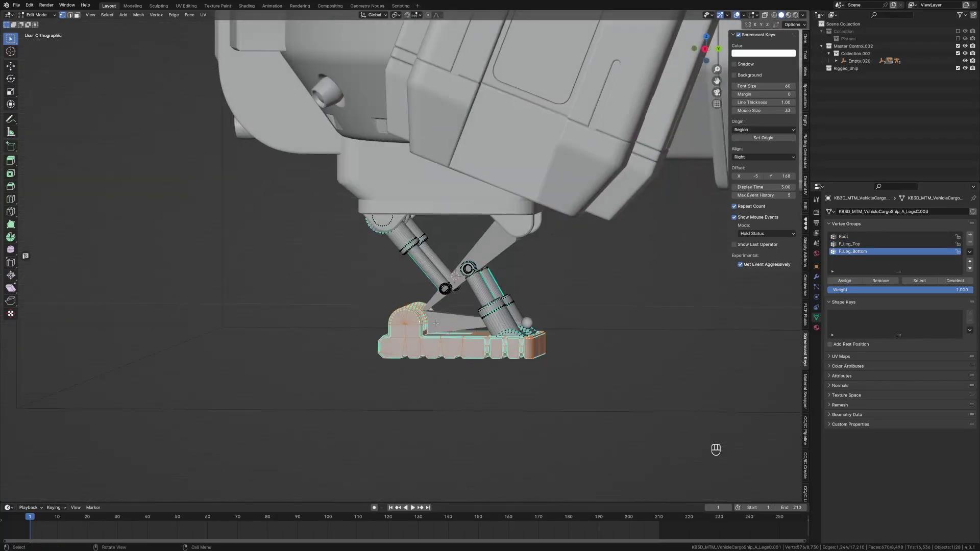
Test the leg armature in Pose Mode by rotating the upper leg bone about 39° and then the foot bone, and undo the posing
{"action": "key", "text": "KP_3"}
{"action": "key", "text": "Tab"}
{"action": "key", "text": "z"}
{"action": "left_click", "coordinate": [450, 278]}
{"action": "left_click", "coordinate": [38, 14]}
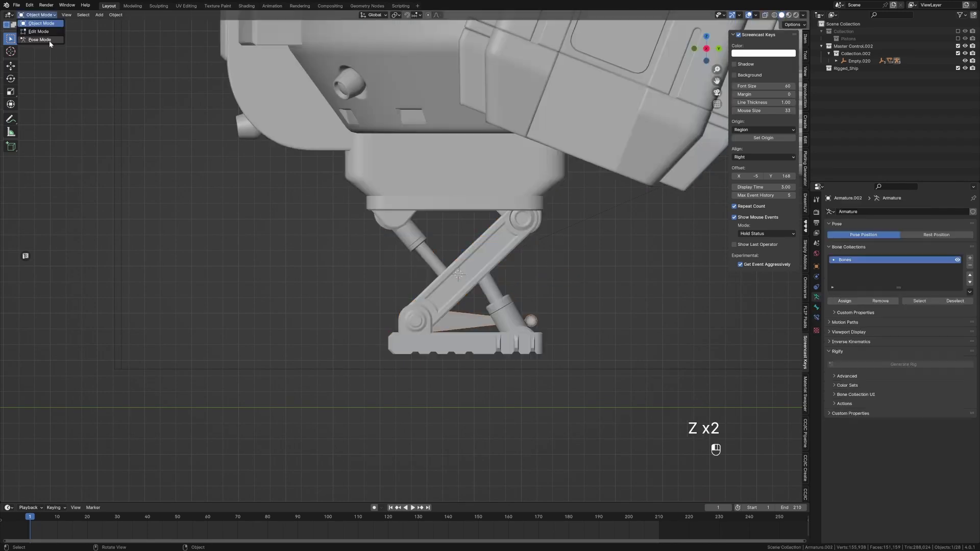
{"action": "left_click", "coordinate": [39, 40]}
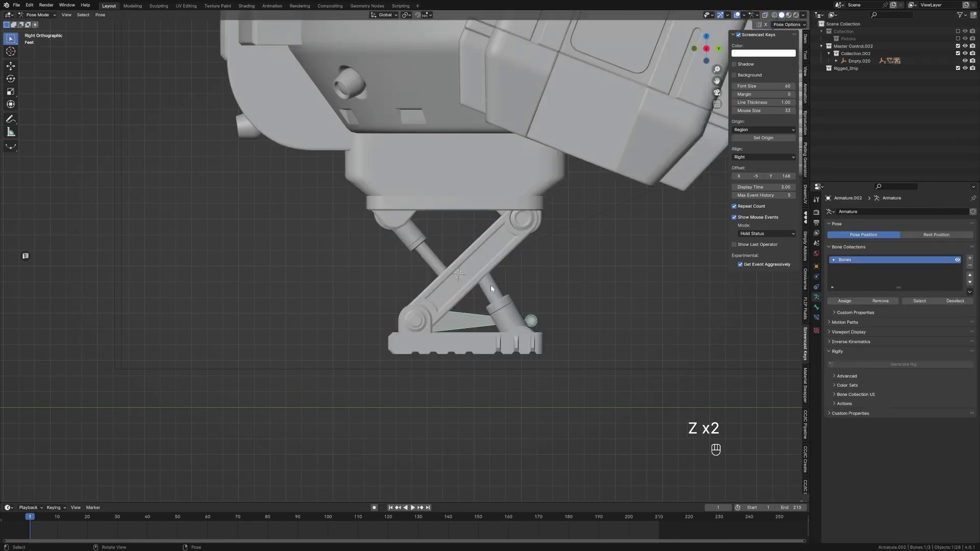
{"action": "key", "text": "r"}
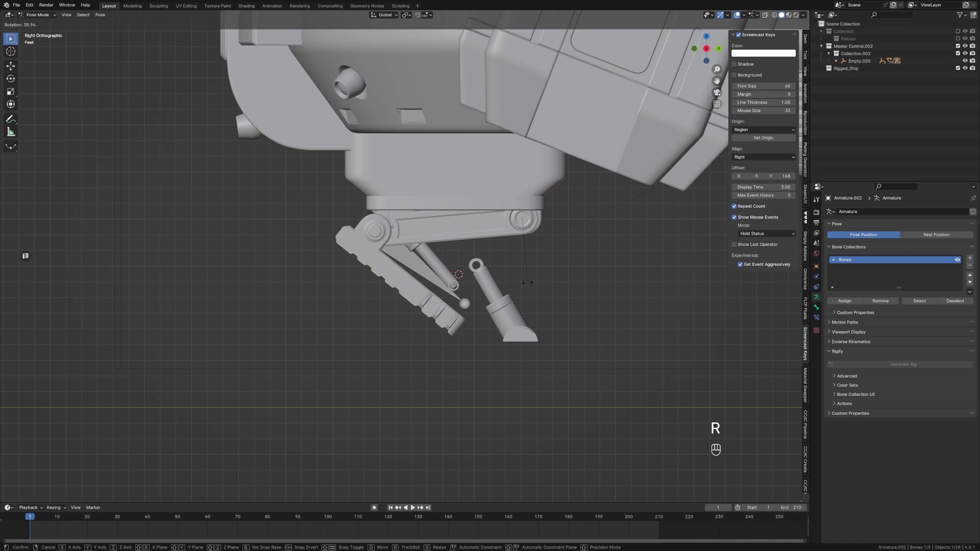
{"action": "key", "text": "r"}
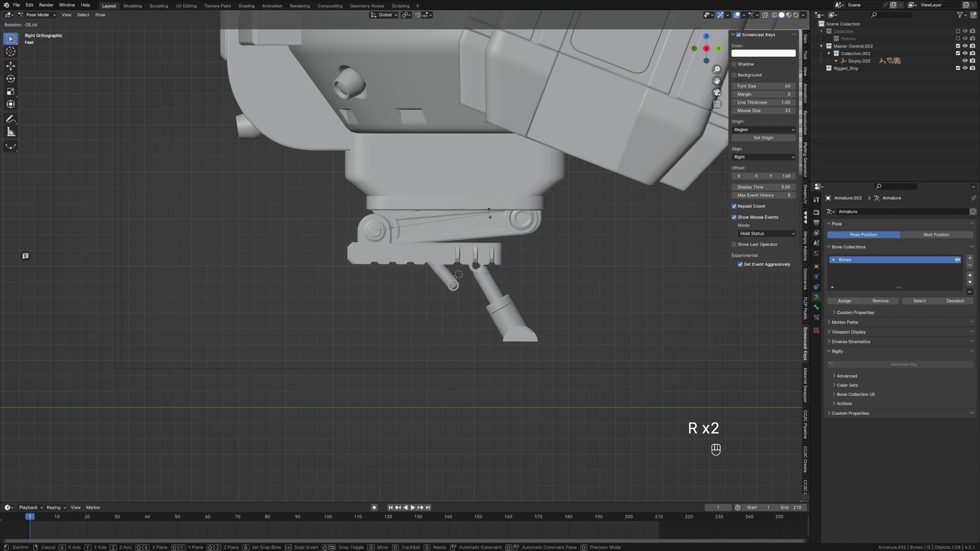
{"action": "left_click", "coordinate": [514, 280]}
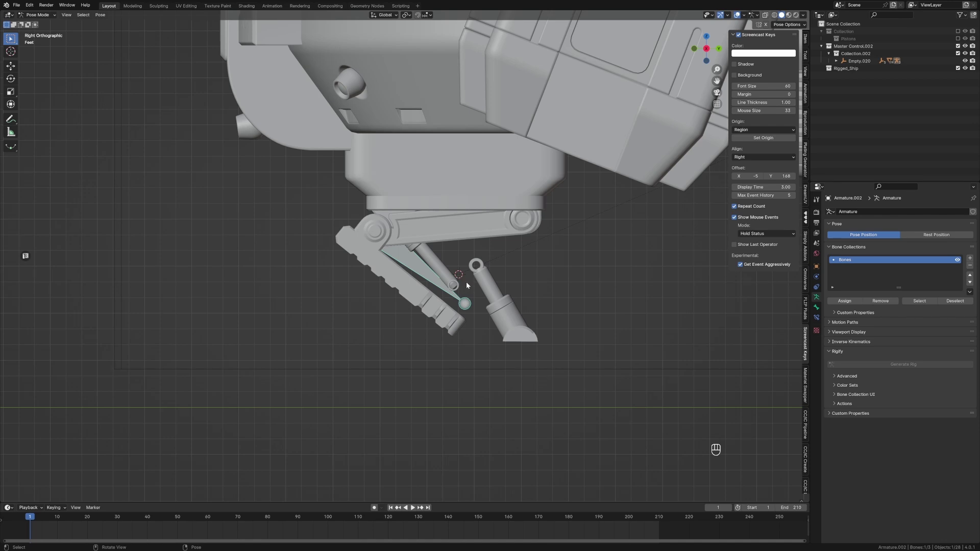
{"action": "key", "text": "ctrl+z"}
{"action": "key", "text": "ctrl+z"}
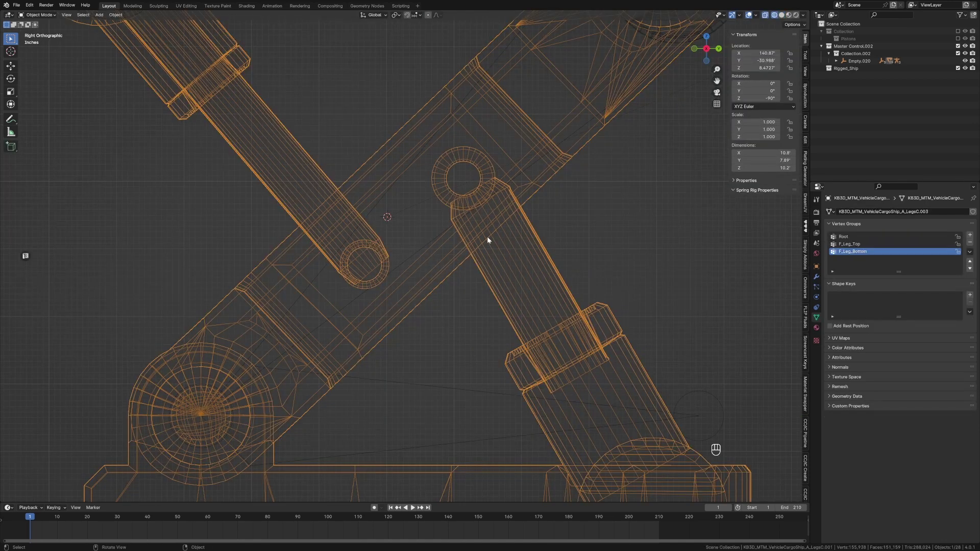
Select the linked foot base of the leg mesh in Edit Mode and hide it to expose the pistons
{"action": "middle_click_drag", "start_coordinate": [534, 272], "coordinate": [385, 200], "text": "shift"}
{"action": "middle_click_drag", "start_coordinate": [542, 322], "coordinate": [526, 214], "text": "shift"}
{"action": "middle_click_drag", "start_coordinate": [479, 258], "coordinate": [518, 333], "text": "shift"}
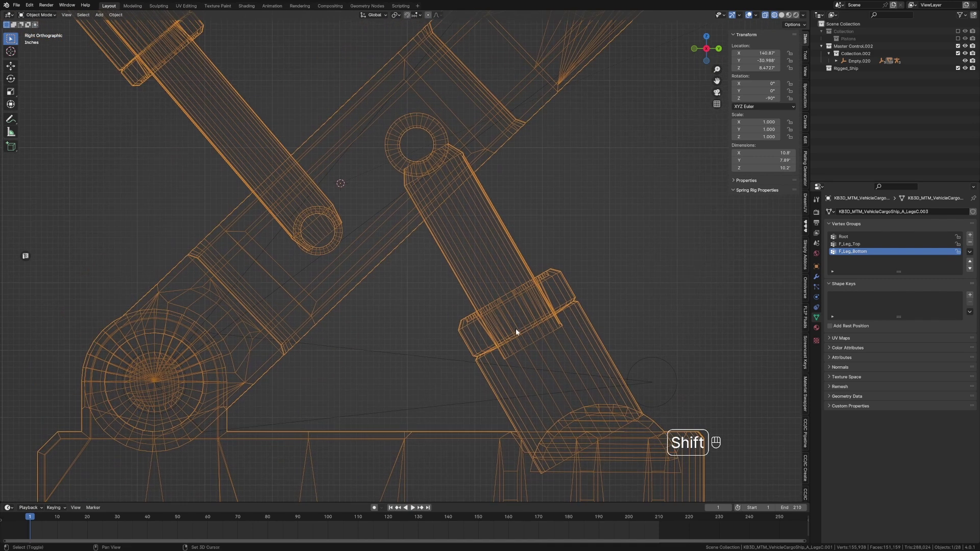
{"action": "key", "text": "Tab"}
{"action": "key", "text": "3"}
{"action": "left_click", "coordinate": [185, 380]}
{"action": "key", "text": "1"}
{"action": "left_click", "coordinate": [154, 381]}
{"action": "key", "text": "c"}
{"action": "left_click", "coordinate": [160, 381]}
{"action": "right_click", "coordinate": [161, 382]}
{"action": "key", "text": "ctrl+l"}
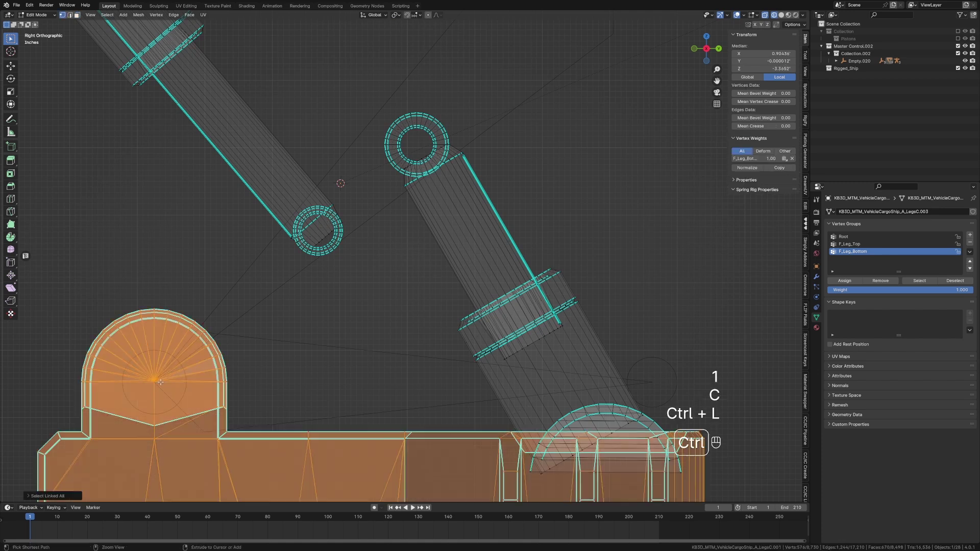
{"action": "key", "text": "h"}
Select the linked ring at the upper end of the lower piston, snap the 3D cursor to its center, and return to Object Mode
{"action": "middle_click_drag", "start_coordinate": [459, 252], "coordinate": [423, 321], "text": "shift"}
{"action": "scroll", "coordinate": [422, 317], "scroll_direction": "up", "scroll_amount": 4}
{"action": "scroll", "coordinate": [372, 204], "scroll_direction": "up", "scroll_amount": 3}
{"action": "middle_click_drag", "start_coordinate": [337, 166], "coordinate": [421, 385], "text": "shift"}
{"action": "key", "text": "c"}
{"action": "left_click", "coordinate": [352, 179]}
{"action": "right_click", "coordinate": [352, 179]}
{"action": "key", "text": "ctrl+l"}
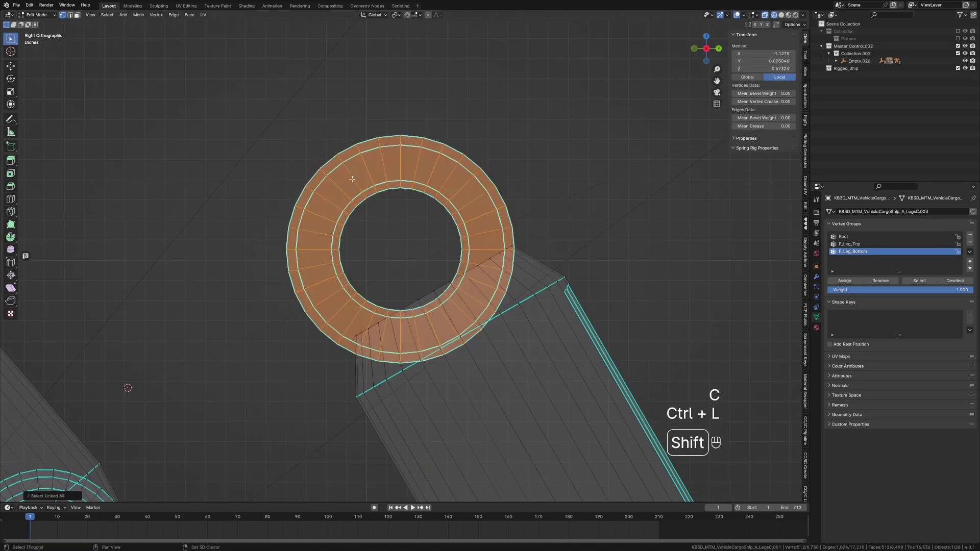
{"action": "key", "text": "shift+s"}
{"action": "left_click", "coordinate": [355, 228]}
{"action": "scroll", "coordinate": [355, 228], "scroll_direction": "down", "scroll_amount": 7}
{"action": "middle_click_drag", "start_coordinate": [479, 221], "coordinate": [453, 240], "text": "shift"}
{"action": "key", "text": "Tab"}
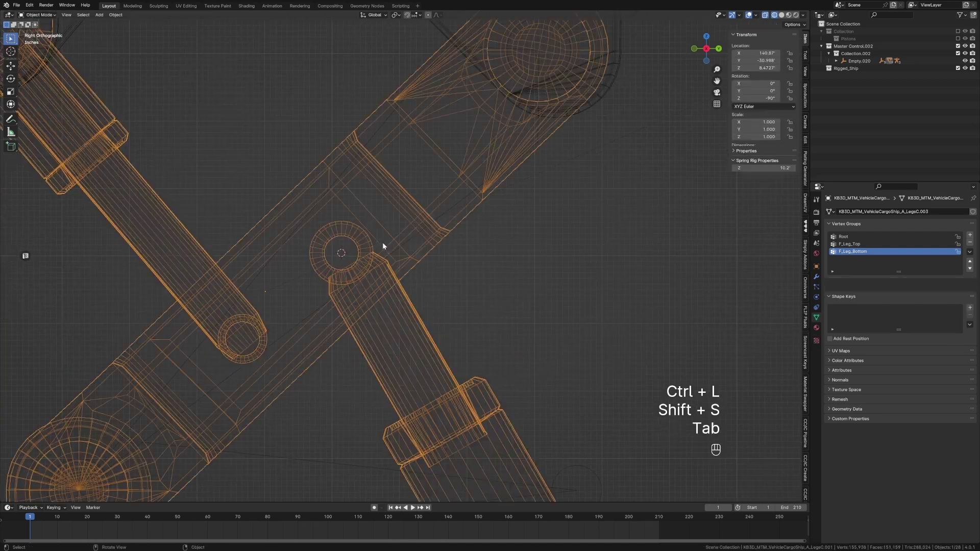
Add a new bone to the leg armature at the 3D cursor in the lower piston's upper ring
{"action": "left_click", "coordinate": [411, 238]}
{"action": "key", "text": "Tab"}
{"action": "middle_click_drag", "start_coordinate": [372, 259], "coordinate": [447, 238], "text": "shift"}
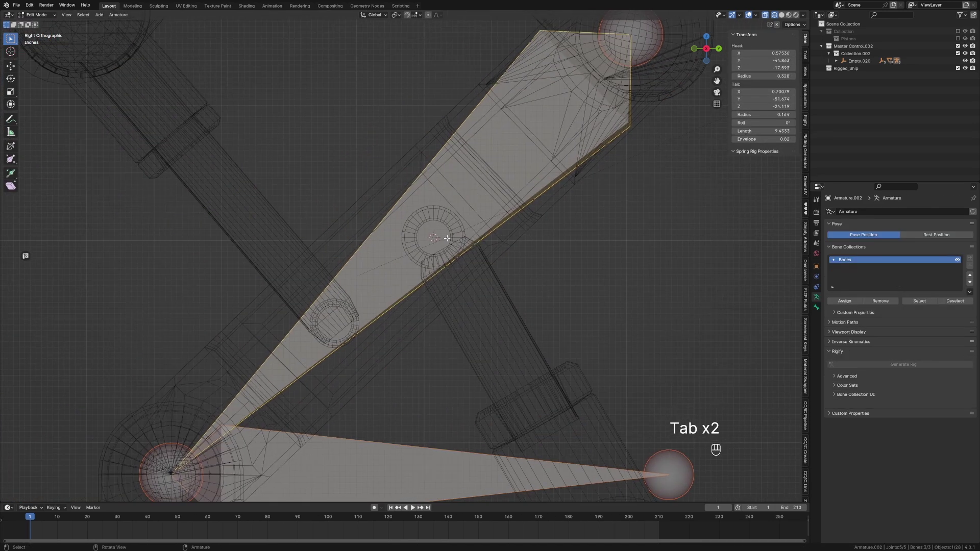
{"action": "key", "text": "shift+a"}
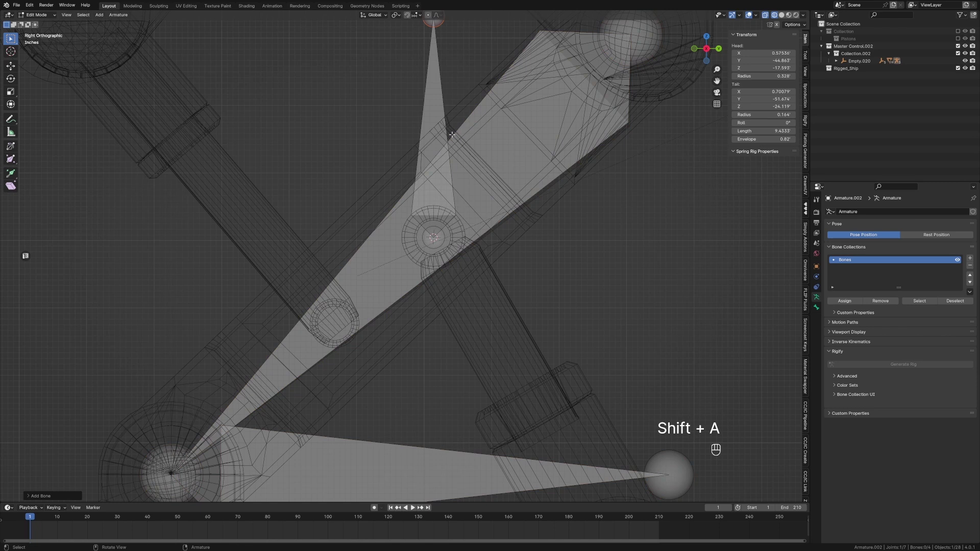
{"action": "left_click", "coordinate": [437, 31]}
{"action": "middle_click_drag", "start_coordinate": [437, 229], "coordinate": [433, 213], "text": "shift"}
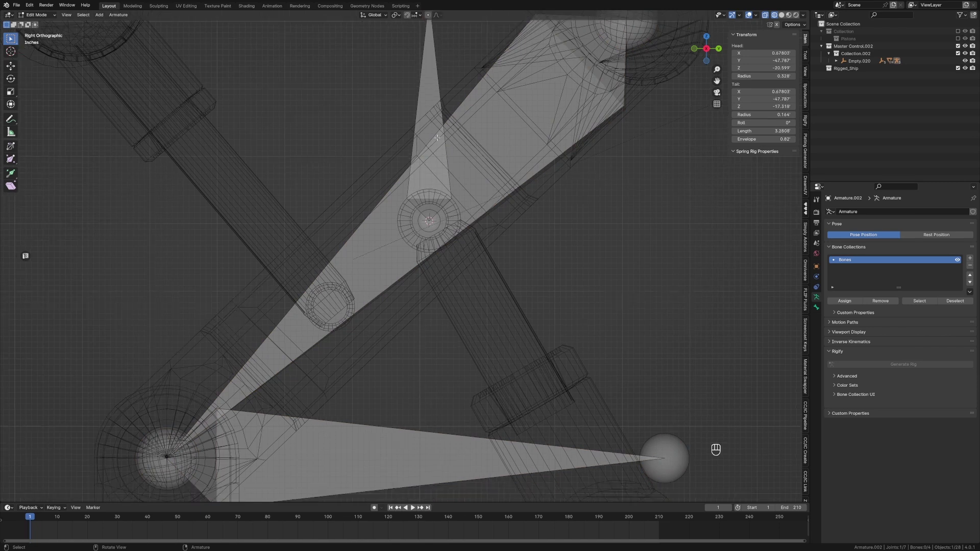
Name the new bone Lowerpiston_Top and copy its name
{"action": "scroll", "coordinate": [470, 223], "scroll_direction": "down", "scroll_amount": 1}
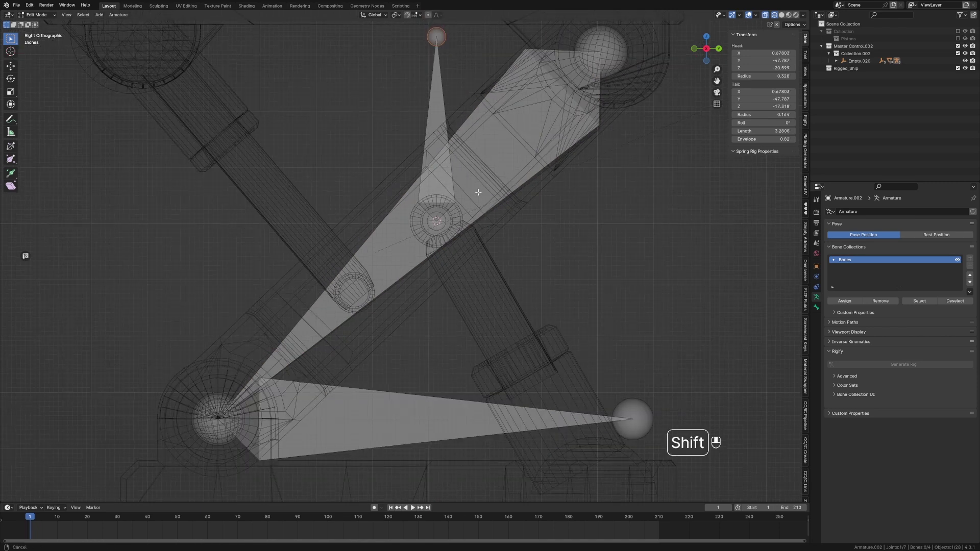
{"action": "middle_click_drag", "start_coordinate": [594, 461], "coordinate": [597, 480], "text": "shift"}
{"action": "middle_click_drag", "start_coordinate": [588, 416], "coordinate": [573, 349], "text": "shift"}
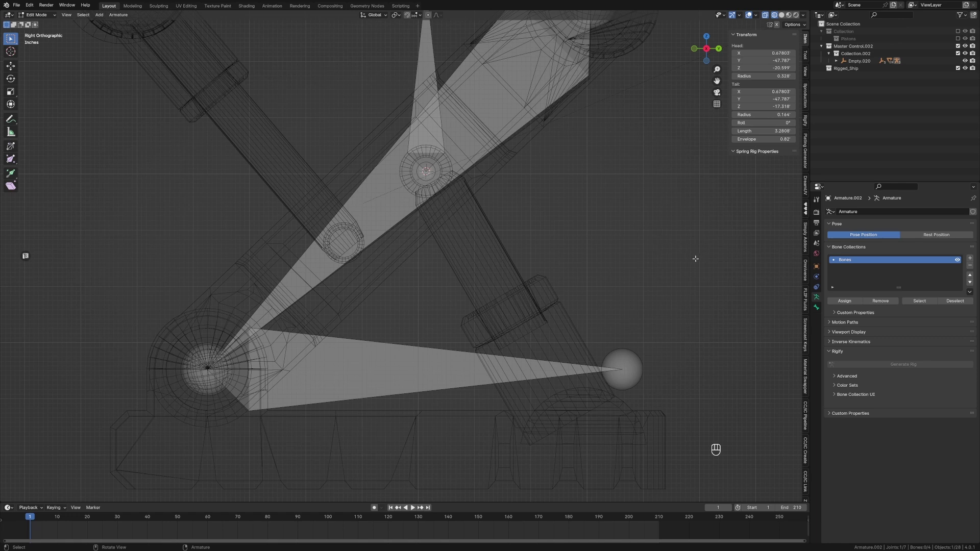
{"action": "left_click", "coordinate": [816, 307]}
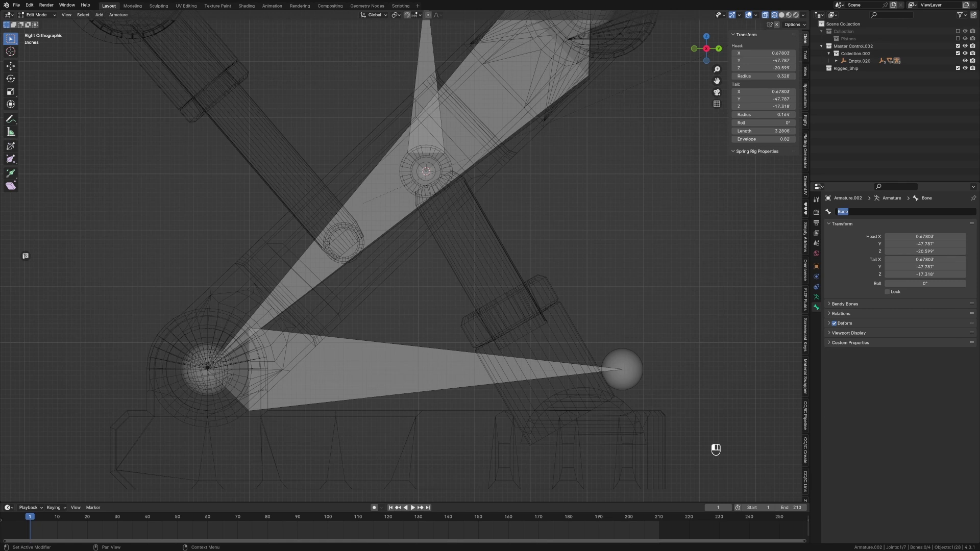
{"action": "type", "text": "Lowerpoiston_Top"}
{"action": "key", "text": "Return"}
{"action": "middle_click_drag", "start_coordinate": [637, 254], "coordinate": [607, 217], "text": "shift"}
{"action": "key", "text": "ctrl+c"}
Extend the bone's name to Lowerpiston_Top_Control
{"action": "left_click", "coordinate": [851, 212]}
{"action": "left_click", "coordinate": [873, 212]}
{"action": "type", "text": "_"}
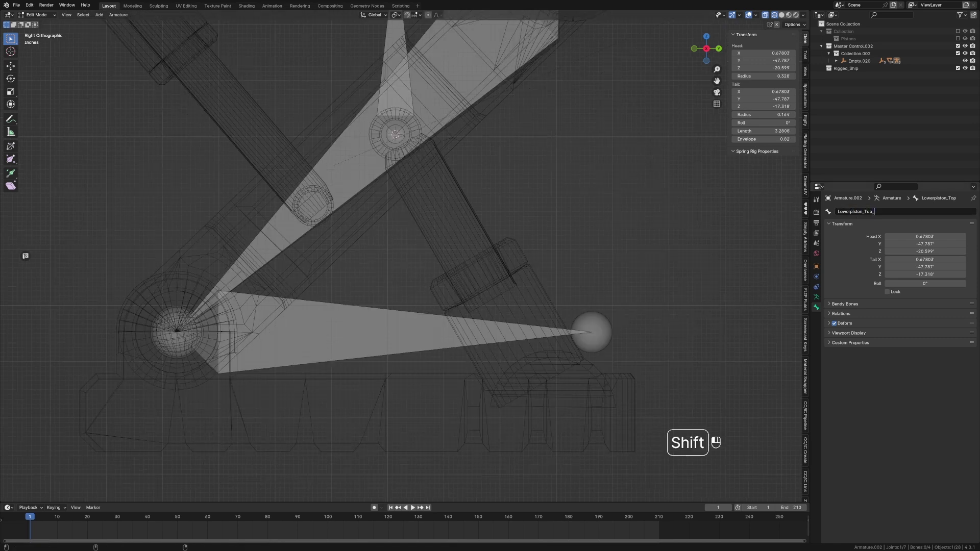
{"action": "type", "text": "Control"}
{"action": "key", "text": "Return"}
Duplicate the Lowerpiston_Top_Control bone in place and name the copy Lowerpiston_Top
{"action": "scroll", "coordinate": [579, 249], "scroll_direction": "down", "scroll_amount": 2}
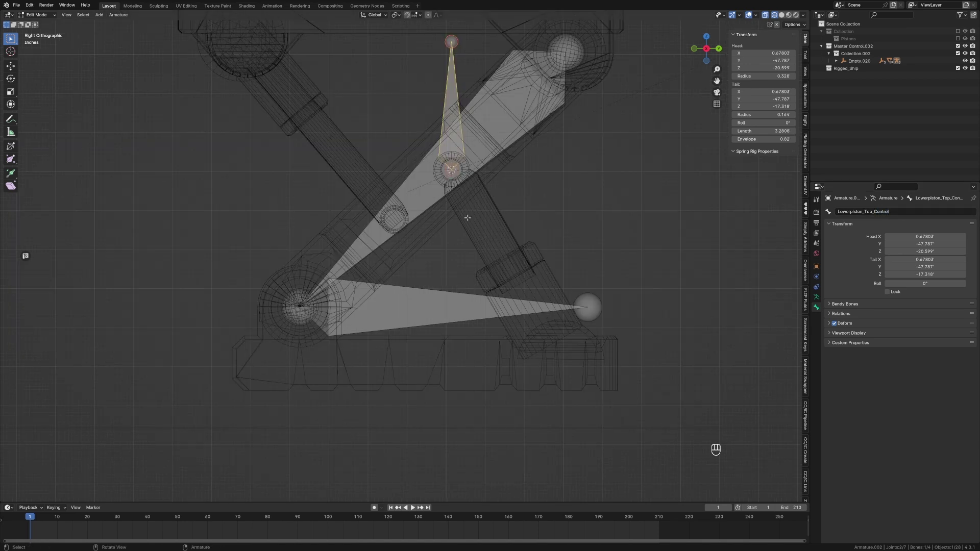
{"action": "key", "text": "shift+d"}
{"action": "right_click", "coordinate": [466, 198]}
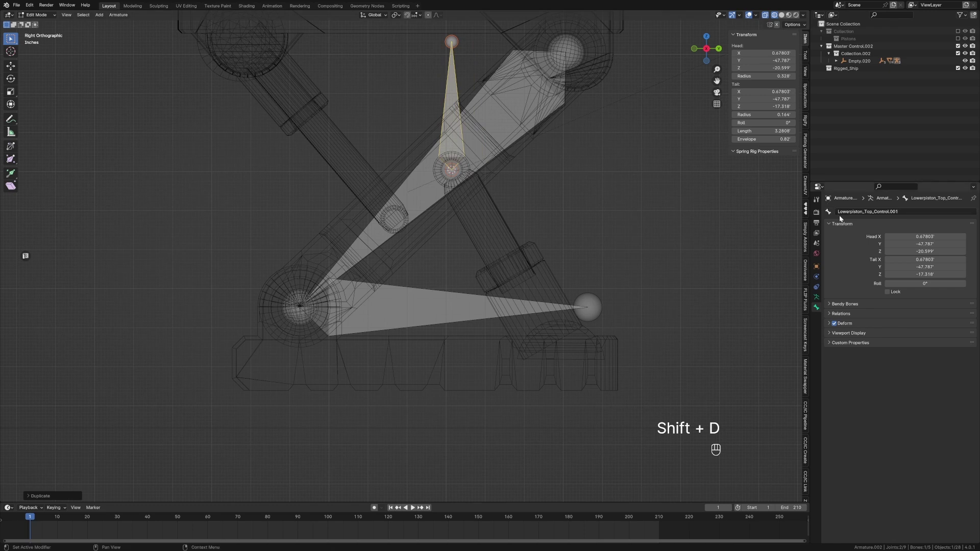
{"action": "left_click", "coordinate": [873, 212]}
{"action": "left_click_drag", "start_coordinate": [873, 211], "coordinate": [902, 212]}
{"action": "key", "text": "BackSpace"}
{"action": "key", "text": "BackSpace"}
{"action": "key", "text": "Return"}
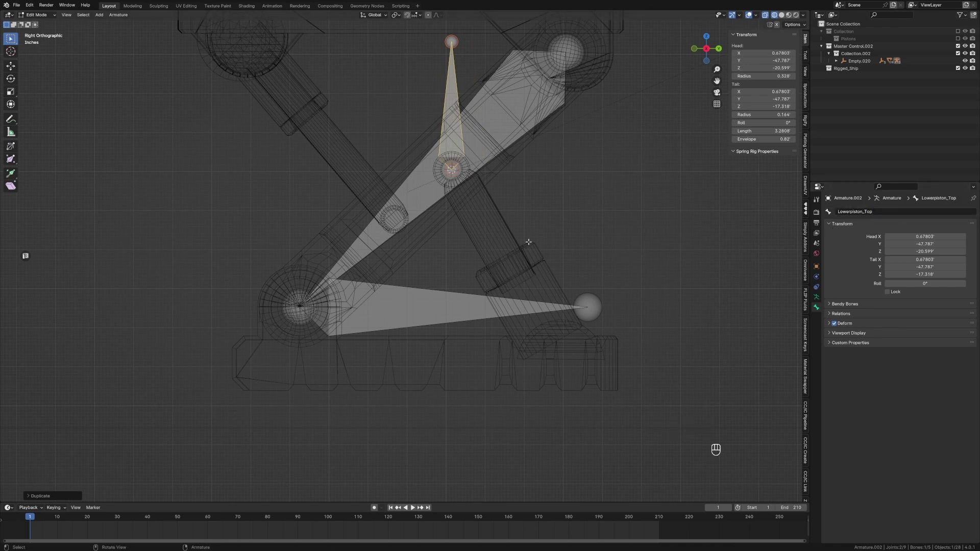
Enter Edit Mode on the leg mesh and select a lower face of the lower piston's domed base in face selection mode
{"action": "middle_click_drag", "start_coordinate": [563, 336], "coordinate": [556, 290], "text": "shift"}
{"action": "key", "text": "Tab"}
{"action": "left_click", "coordinate": [556, 291]}
{"action": "key", "text": "Tab"}
{"action": "scroll", "coordinate": [559, 312], "scroll_direction": "up", "scroll_amount": 2}
{"action": "left_click", "coordinate": [555, 313]}
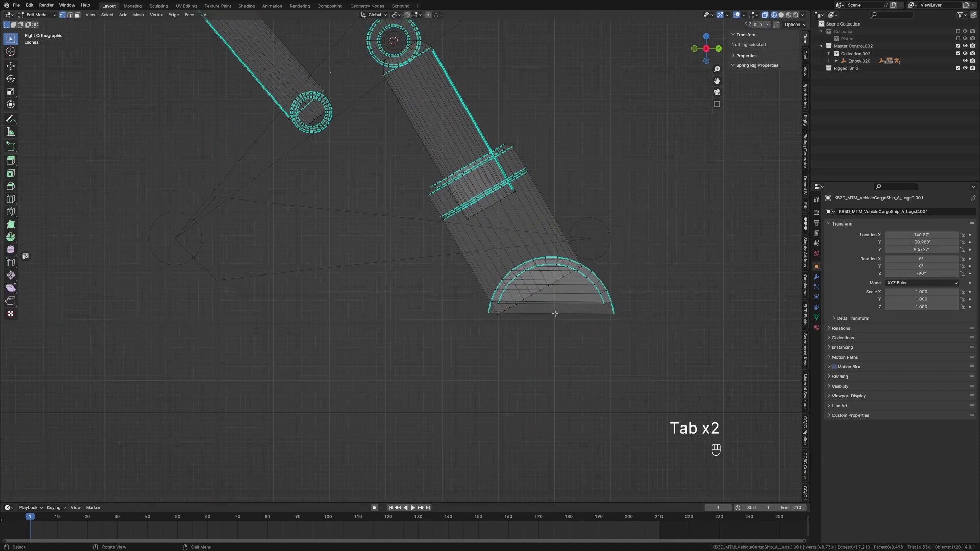
{"action": "key", "text": "3"}
{"action": "left_click", "coordinate": [555, 312]}
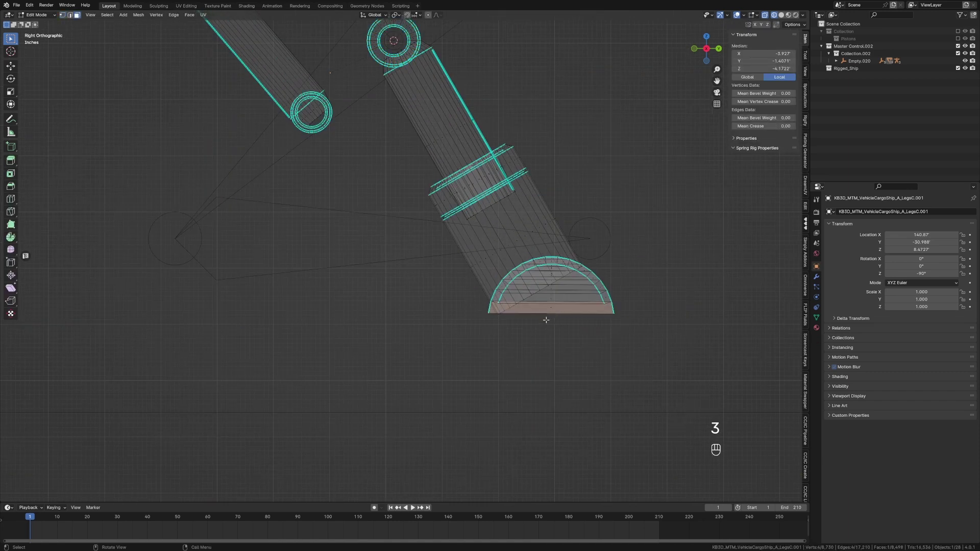
Circle-select the bottom corner vertices of the lower piston's domed base and snap the 3D cursor to their center
{"action": "key", "text": "1"}
{"action": "key", "text": "c"}
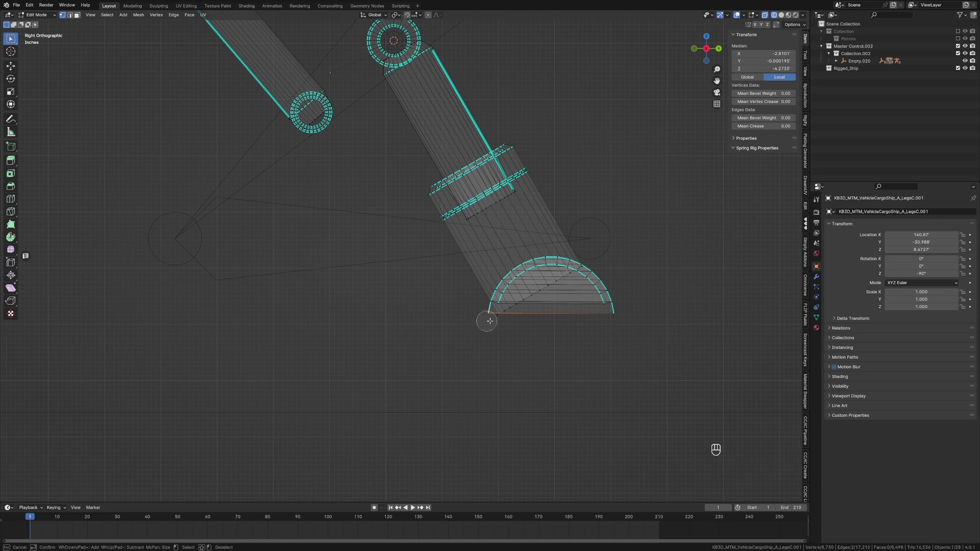
{"action": "left_click", "coordinate": [614, 315]}
{"action": "right_click", "coordinate": [558, 319]}
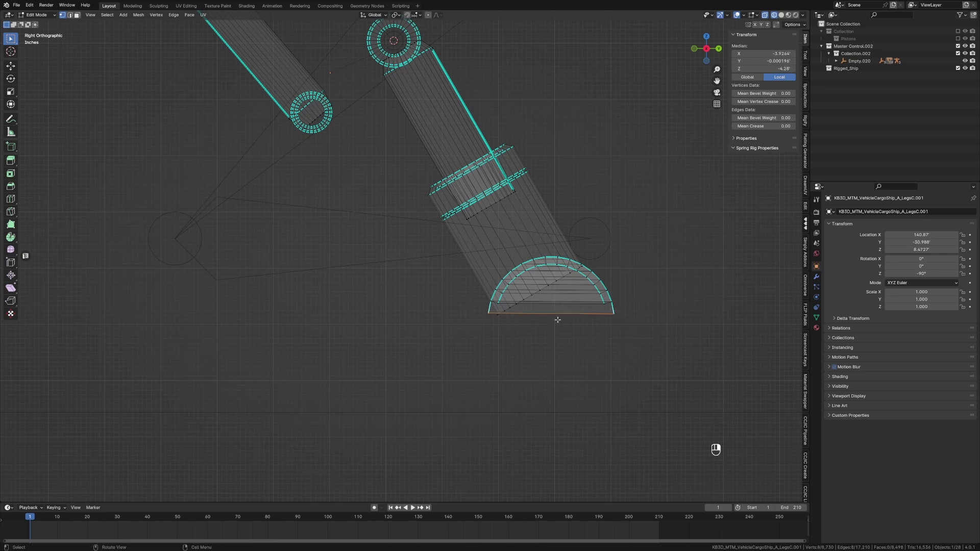
{"action": "key", "text": "shift+s"}
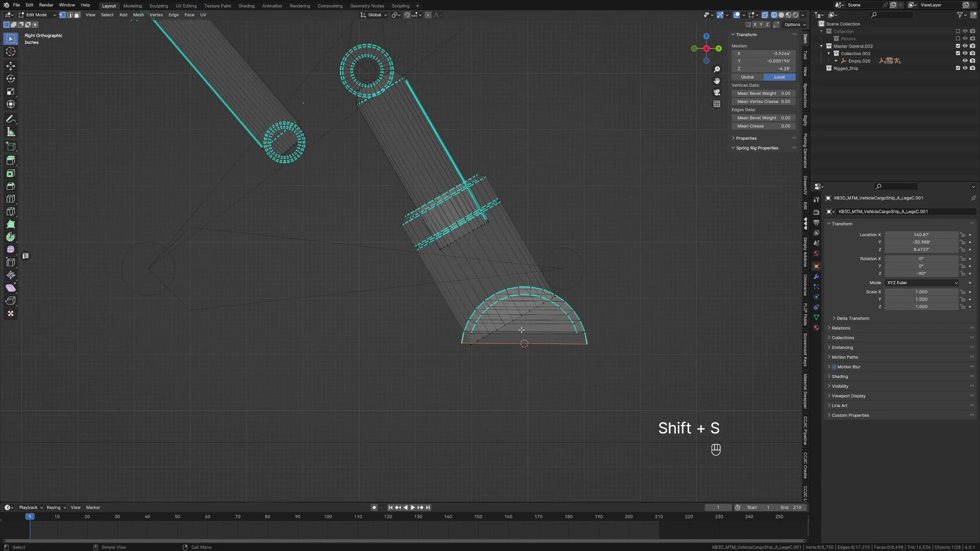
Return to editing the leg armature and add a bone at the 3D cursor under the lower piston's base
{"action": "key", "text": "Tab"}
{"action": "left_click", "coordinate": [568, 278]}
{"action": "key", "text": "Tab"}
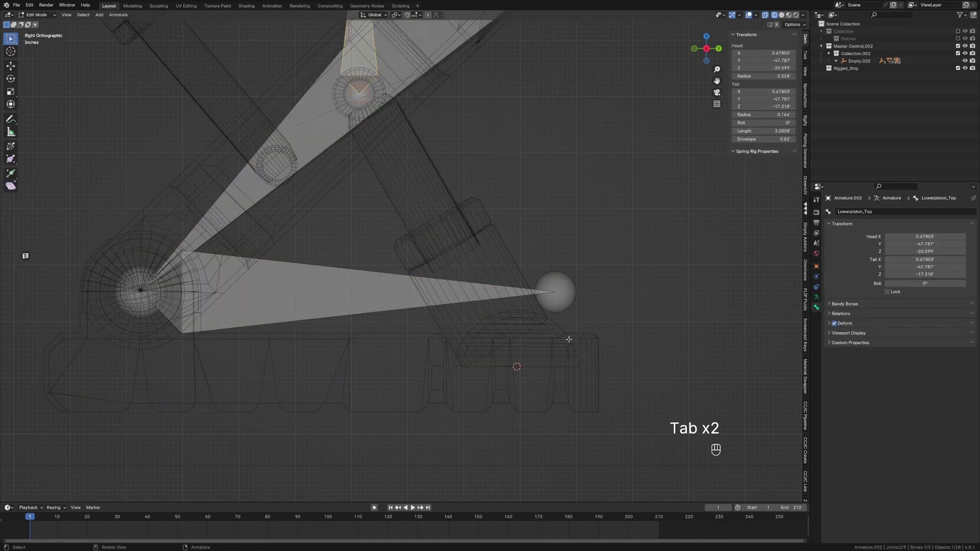
{"action": "key", "text": "shift+a"}
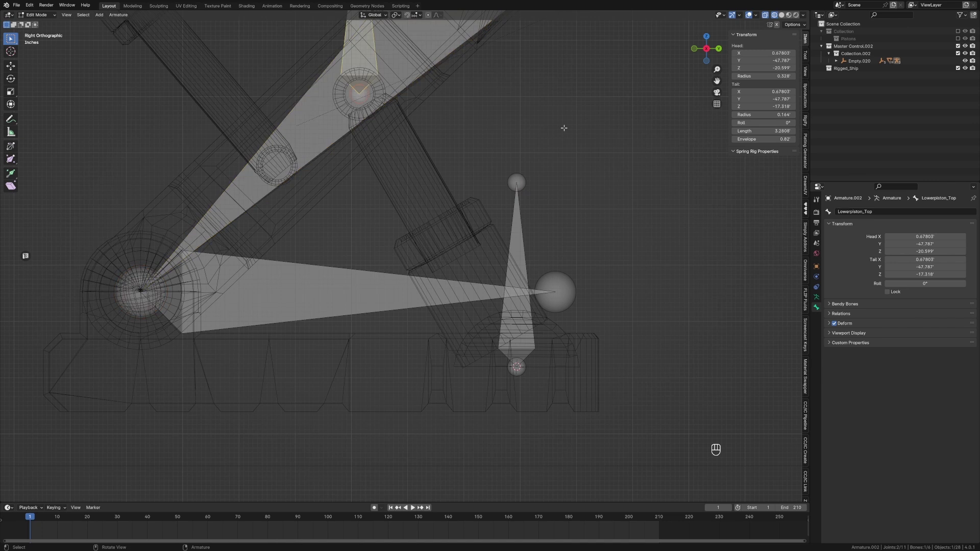
Select the new bone at the piston's base and name it Lowerpiston_Bottom, reusing the copied name
{"action": "left_click", "coordinate": [525, 242]}
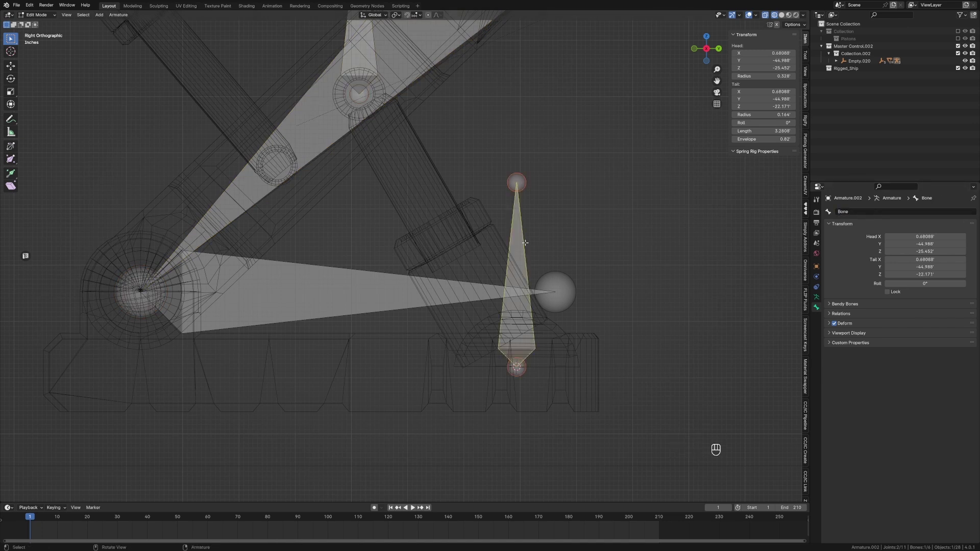
{"action": "key", "text": "ctrl+v"}
{"action": "key", "text": "BackSpace"}
{"action": "key", "text": "BackSpace"}
{"action": "key", "text": "BackSpace"}
{"action": "type", "text": "Bottom"}
{"action": "key", "text": "Return"}
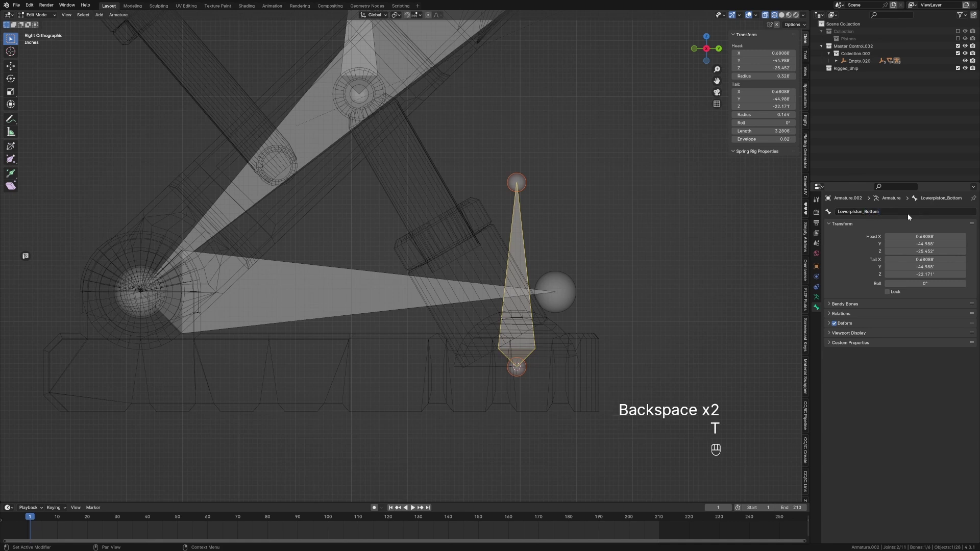
Duplicate the Lowerpiston_Bottom bone in place and name the copy Lowerpiston_Bottom_Control
{"action": "key", "text": "shift+d"}
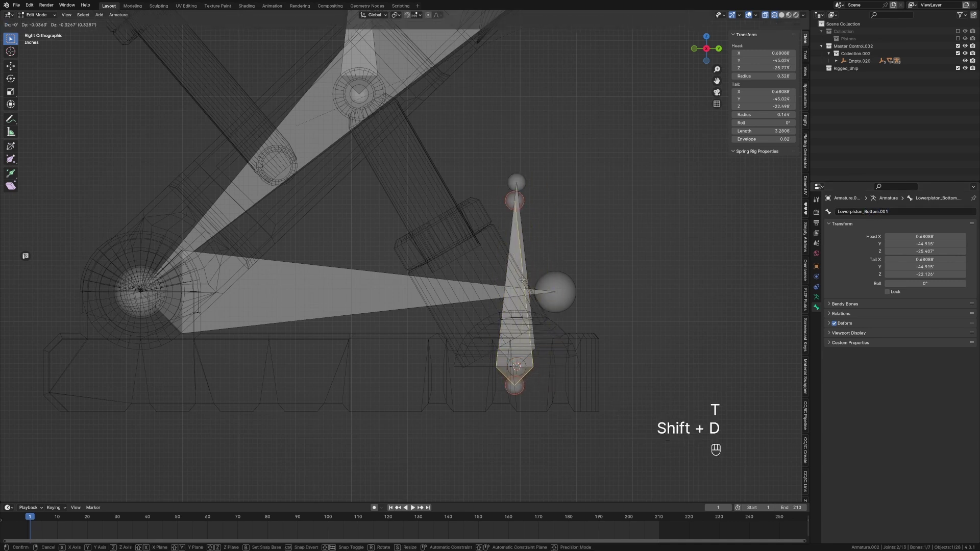
{"action": "right_click", "coordinate": [525, 279]}
{"action": "key", "text": "BackSpace"}
{"action": "key", "text": "BackSpace"}
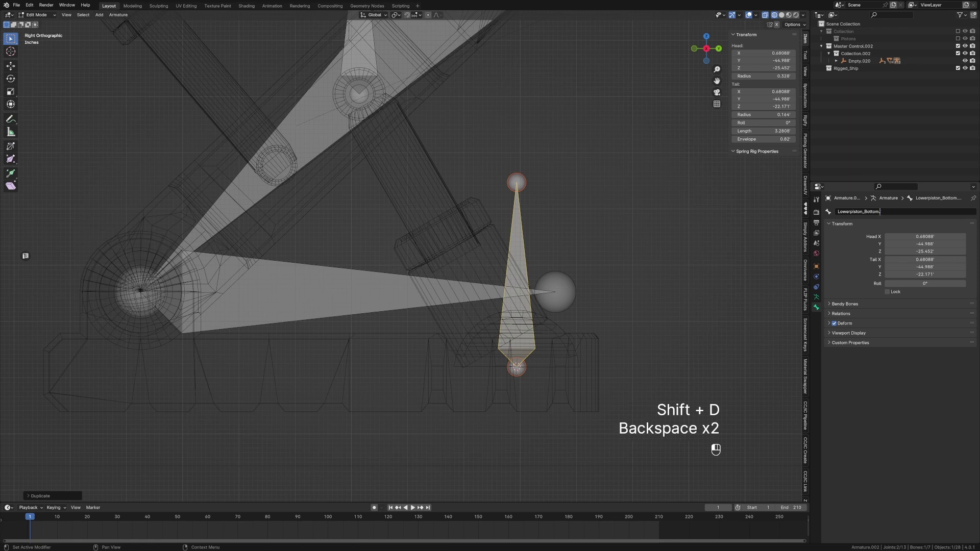
{"action": "type", "text": "_Control"}
{"action": "key", "text": "Return"}
Select the tail of the Lowerpiston_Top bone and snap it to the 3D cursor at the piston's base
{"action": "middle_click_drag", "start_coordinate": [362, 54], "coordinate": [453, 152], "text": "shift"}
{"action": "left_click", "coordinate": [453, 148]}
{"action": "middle_click_drag", "start_coordinate": [452, 88], "coordinate": [453, 118], "text": "shift"}
{"action": "left_click", "coordinate": [452, 118]}
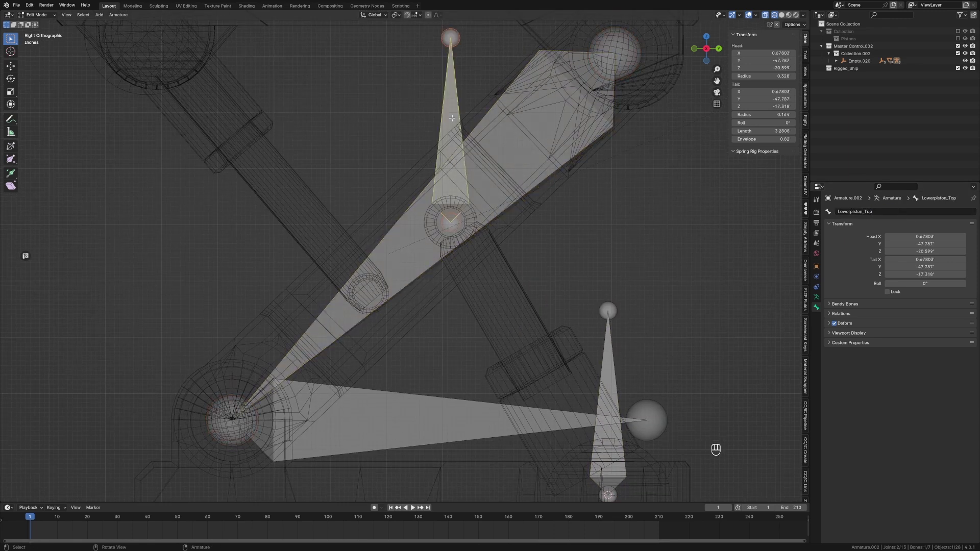
{"action": "middle_click_drag", "start_coordinate": [536, 262], "coordinate": [520, 276], "text": "shift"}
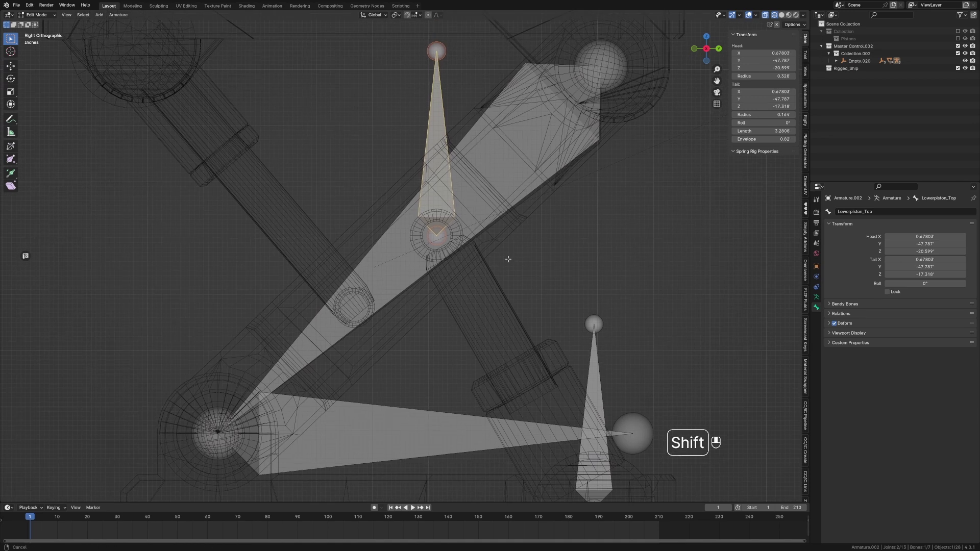
{"action": "left_click", "coordinate": [435, 53]}
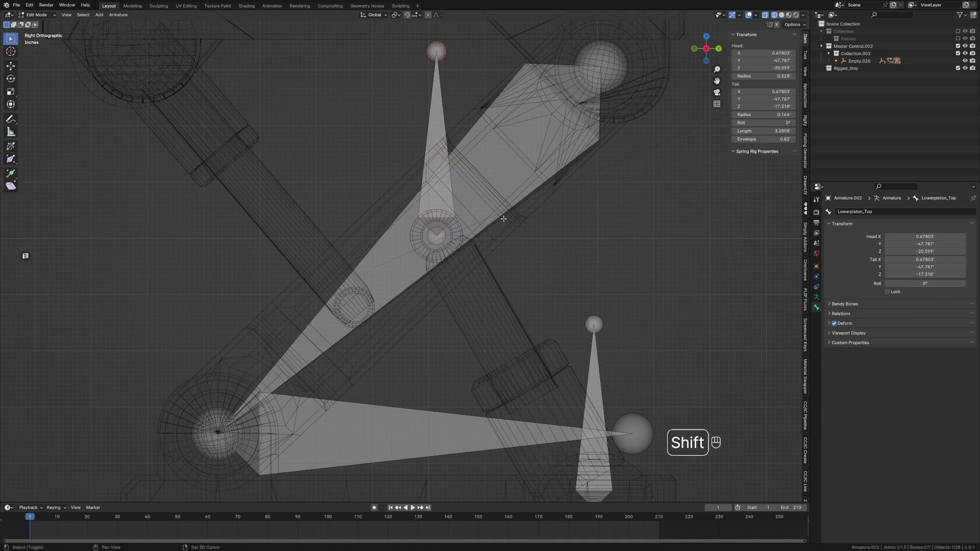
{"action": "middle_click_drag", "start_coordinate": [505, 217], "coordinate": [487, 147], "text": "shift"}
{"action": "scroll", "coordinate": [487, 147], "scroll_direction": "down", "scroll_amount": 1}
{"action": "key", "text": "shift+s"}
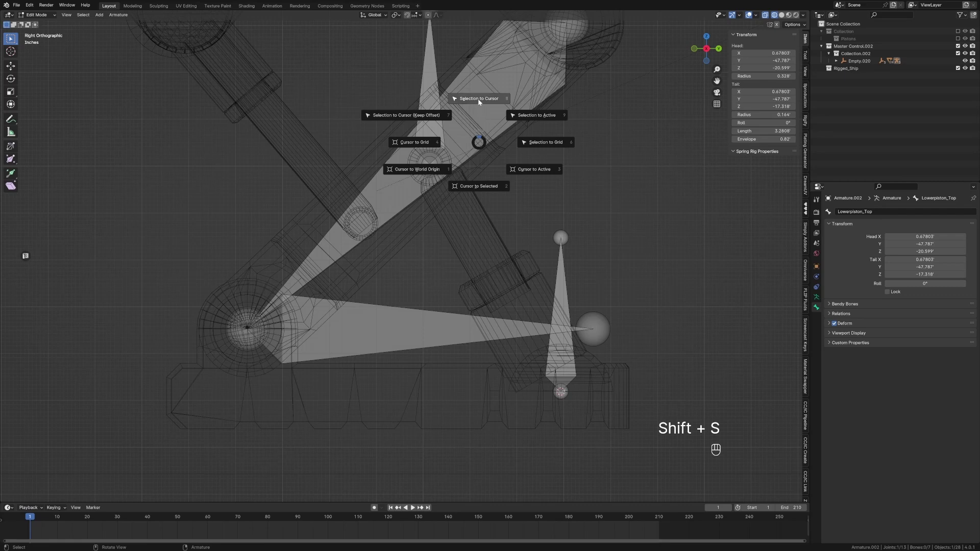
{"action": "left_click", "coordinate": [479, 99]}
{"action": "middle_click_drag", "start_coordinate": [596, 414], "coordinate": [539, 332], "text": "shift"}
{"action": "scroll", "coordinate": [538, 333], "scroll_direction": "up", "scroll_amount": 2}
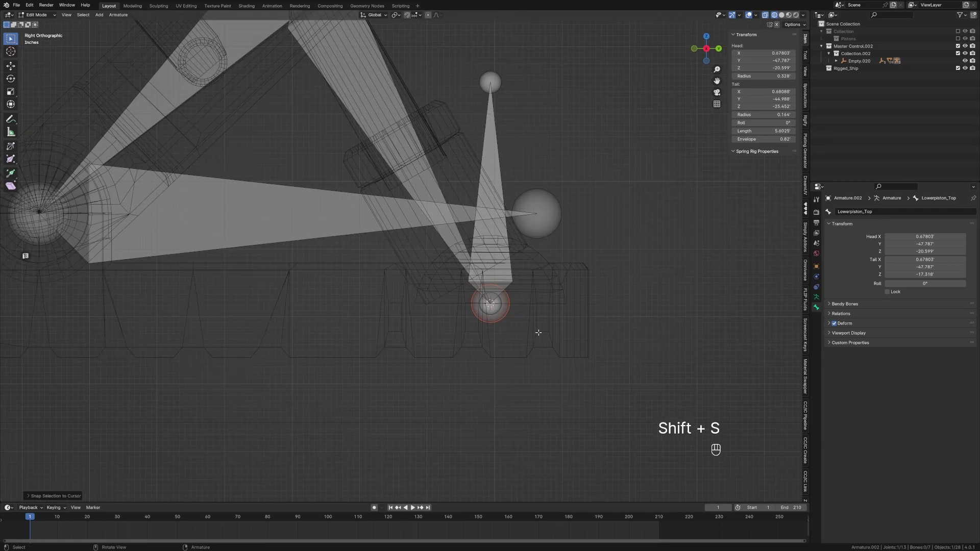
{"action": "key", "text": "g"}
{"action": "key", "text": "z"}
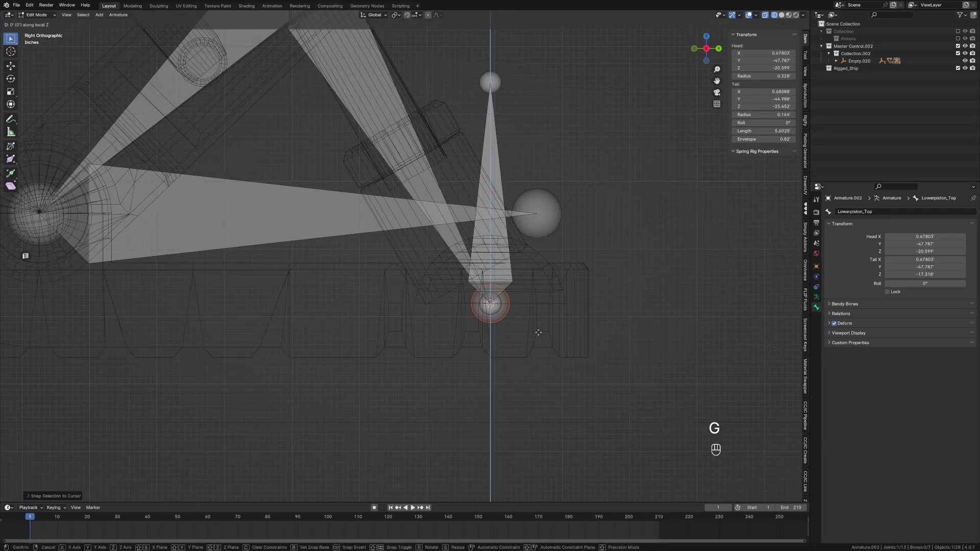
{"action": "key", "text": "y"}
{"action": "key", "text": "x"}
{"action": "right_click", "coordinate": [538, 332]}
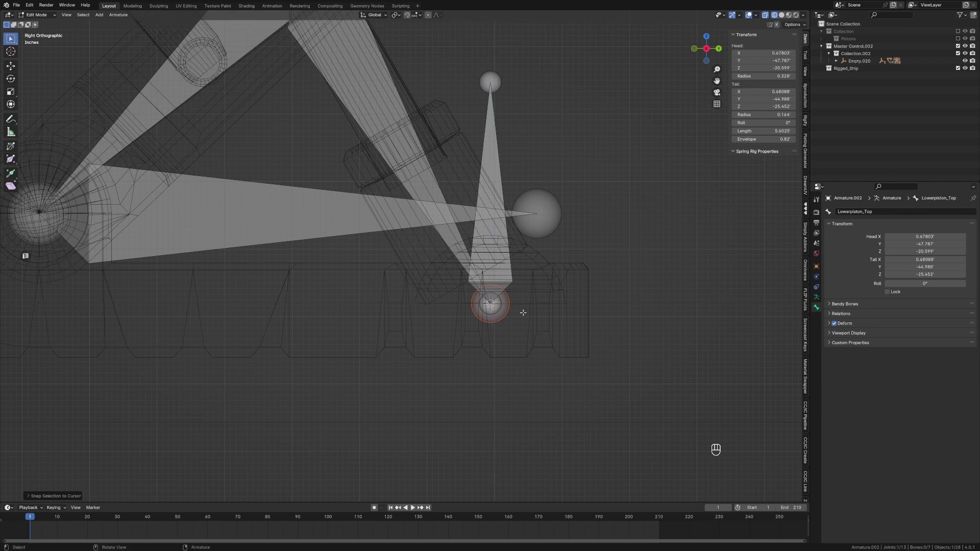
Leave armature editing and select the leg mesh in Object Mode
{"action": "scroll", "coordinate": [522, 310], "scroll_direction": "down", "scroll_amount": 4}
{"action": "middle_click_drag", "start_coordinate": [508, 296], "coordinate": [512, 310], "text": "shift"}
{"action": "key", "text": "Tab"}
{"action": "scroll", "coordinate": [528, 263], "scroll_direction": "up", "scroll_amount": 2}
{"action": "middle_click_drag", "start_coordinate": [528, 263], "coordinate": [609, 373], "text": "shift"}
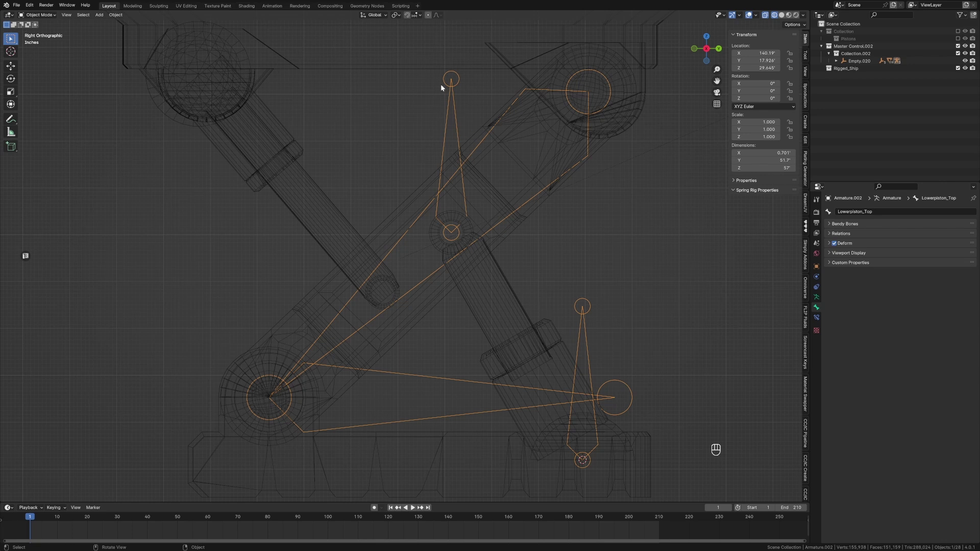
{"action": "left_click", "coordinate": [498, 277]}
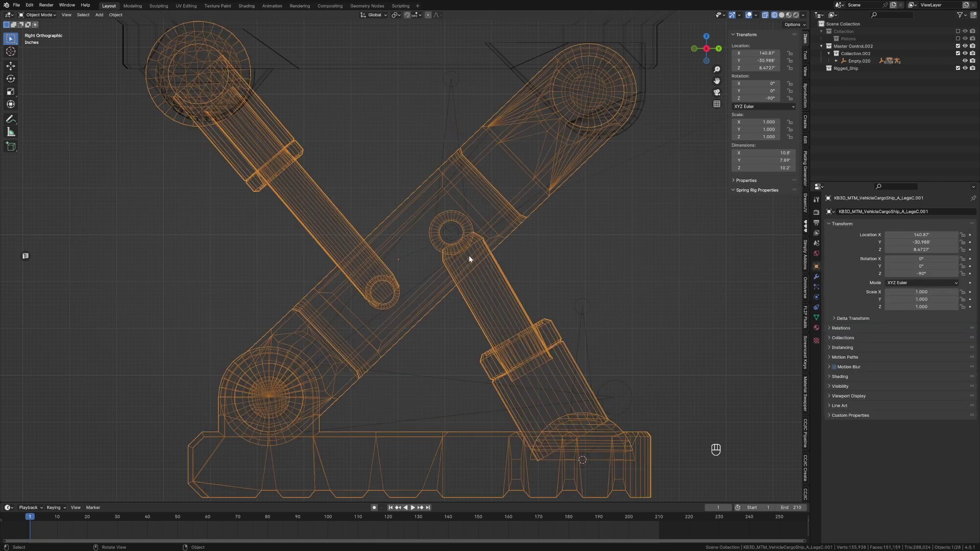
{"action": "left_click", "coordinate": [452, 234]}
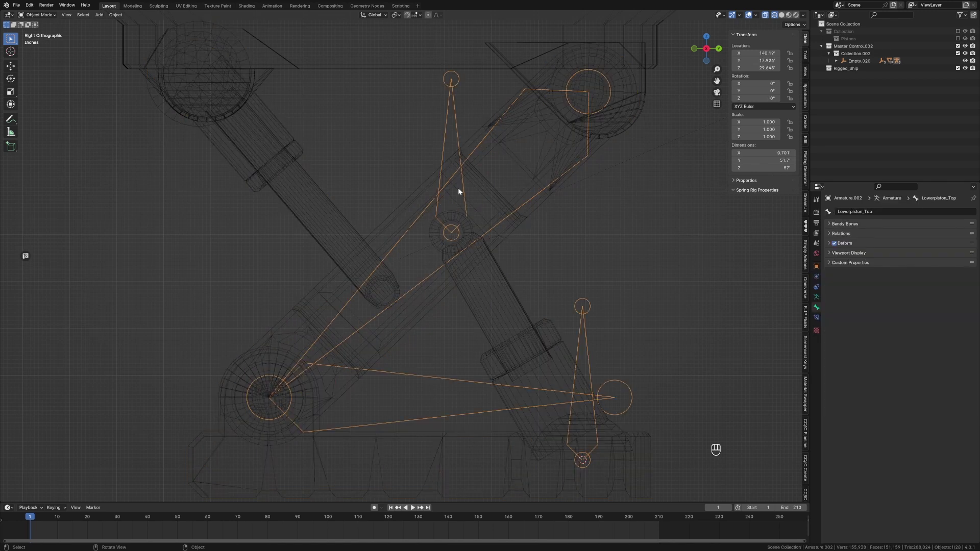
{"action": "left_click", "coordinate": [507, 276]}
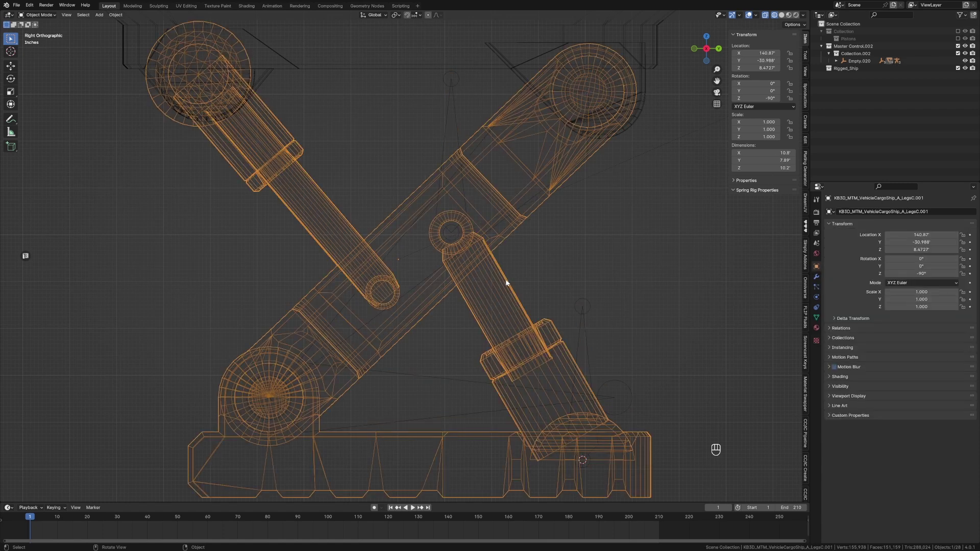
In Edit Mode, select the linked ring at the lower piston's upper end and snap the 3D cursor to its center
{"action": "key", "text": "Tab"}
{"action": "scroll", "coordinate": [447, 240], "scroll_direction": "up", "scroll_amount": 3}
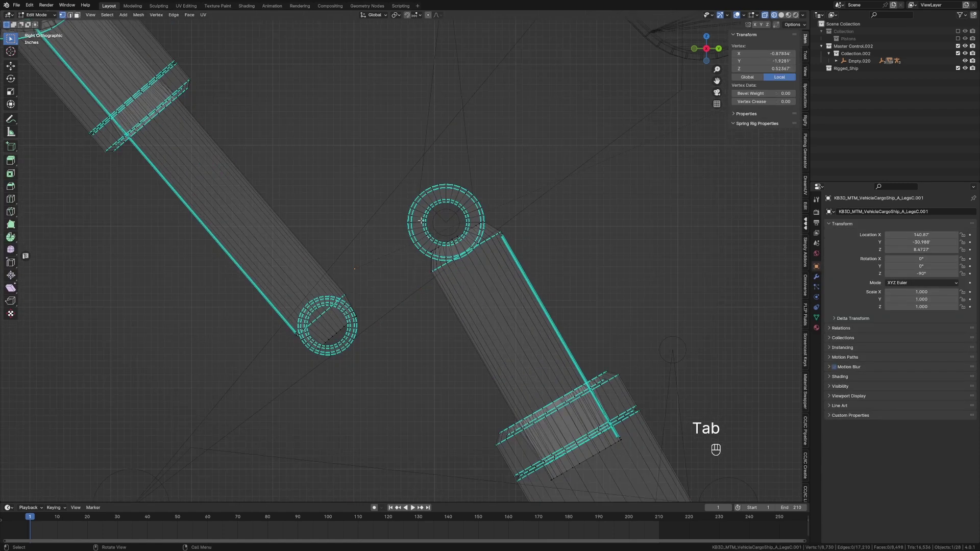
{"action": "key", "text": "c"}
{"action": "left_click_drag", "start_coordinate": [411, 209], "coordinate": [416, 209]}
{"action": "key", "text": "ctrl+l"}
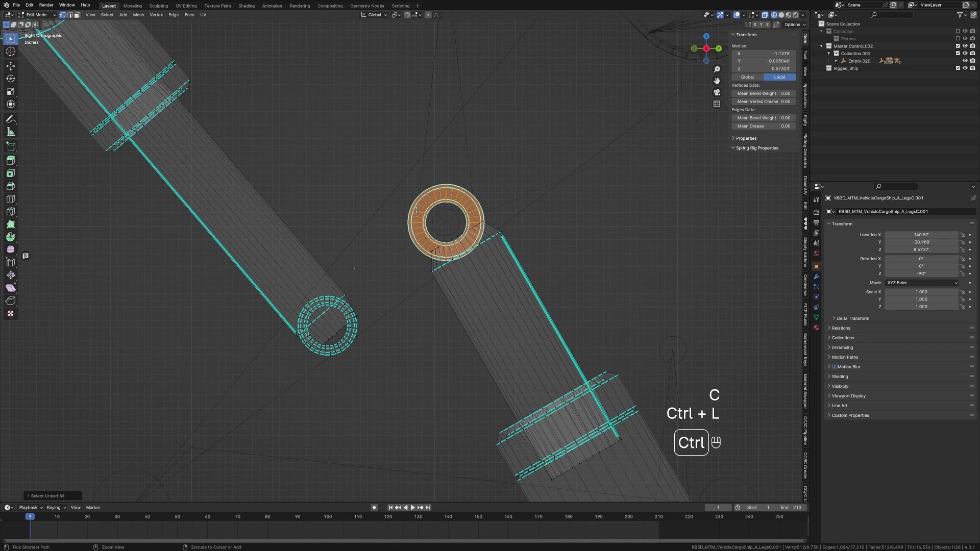
{"action": "key", "text": "shift+s"}
{"action": "left_click", "coordinate": [470, 266]}
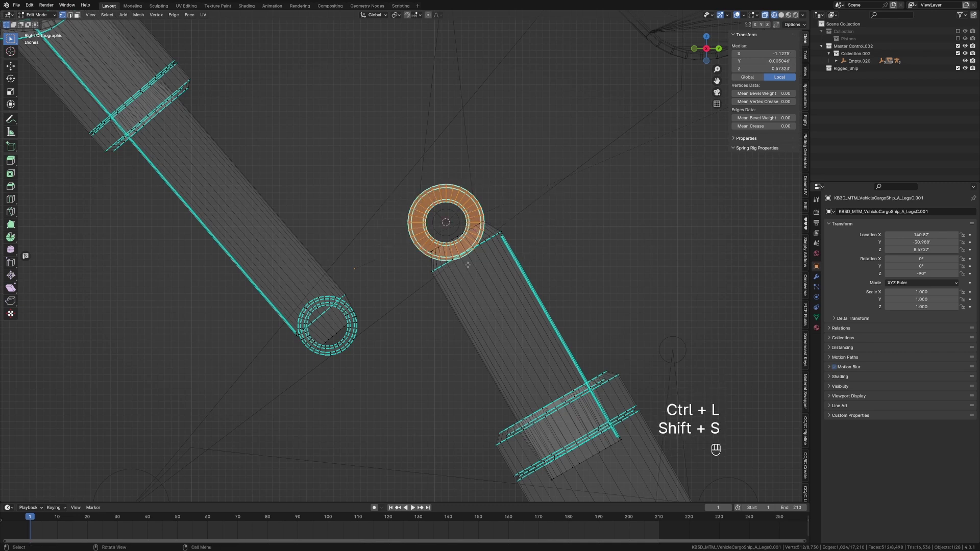
Select the linked upper cylinder of the lower piston and set the transform pivot point to the 3D cursor
{"action": "middle_click_drag", "start_coordinate": [504, 327], "coordinate": [470, 304], "text": "shift"}
{"action": "scroll", "coordinate": [470, 304], "scroll_direction": "down", "scroll_amount": 2}
{"action": "left_click", "coordinate": [446, 319]}
{"action": "scroll", "coordinate": [425, 282], "scroll_direction": "up", "scroll_amount": 3}
{"action": "key", "text": "c"}
{"action": "left_click_drag", "start_coordinate": [415, 262], "coordinate": [418, 259]}
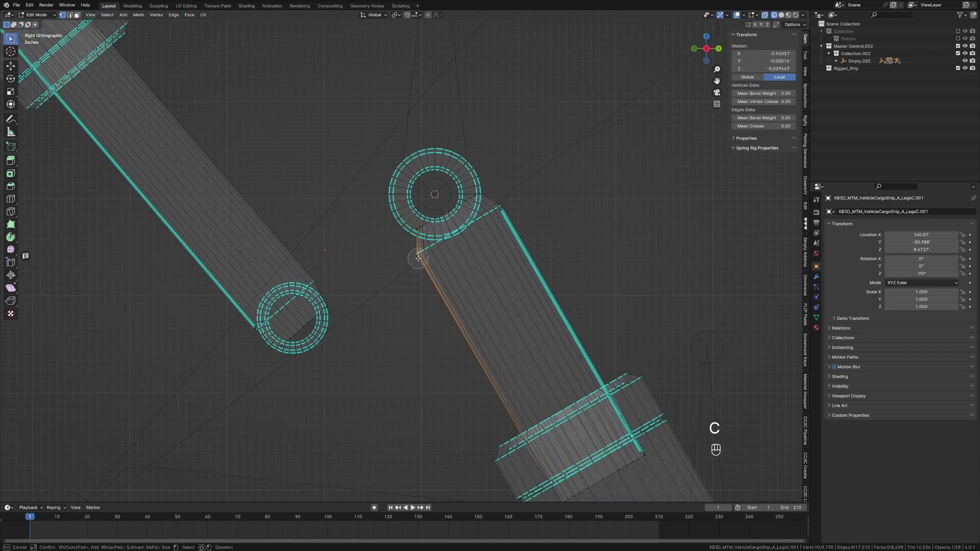
{"action": "right_click", "coordinate": [418, 259]}
{"action": "key", "text": "ctrl+l"}
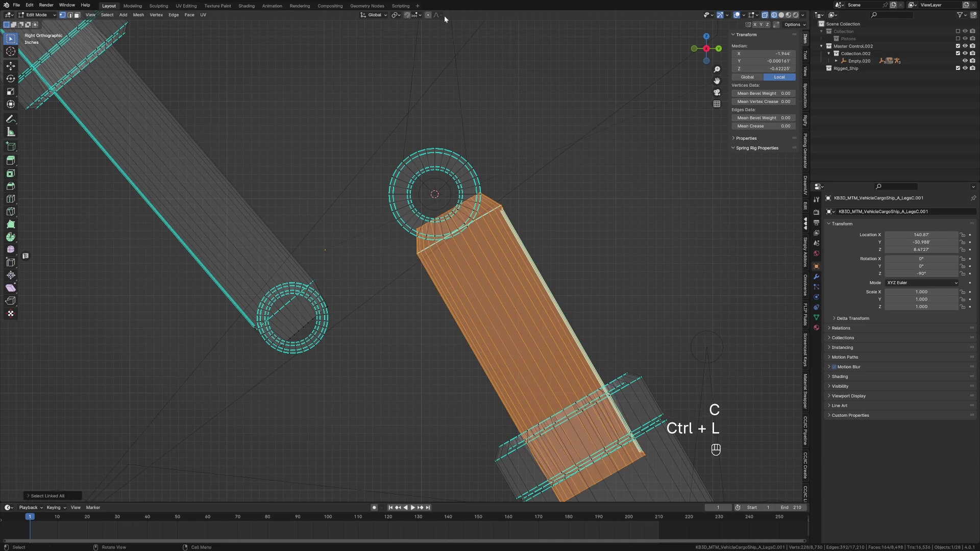
{"action": "left_click", "coordinate": [397, 14]}
{"action": "left_click", "coordinate": [408, 39]}
Rotate the selected upper cylinder around the 3D cursor at the ring's center until it stands vertically above the ring
{"action": "middle_click_drag", "start_coordinate": [503, 301], "coordinate": [528, 407], "text": "shift"}
{"action": "key", "text": "r"}
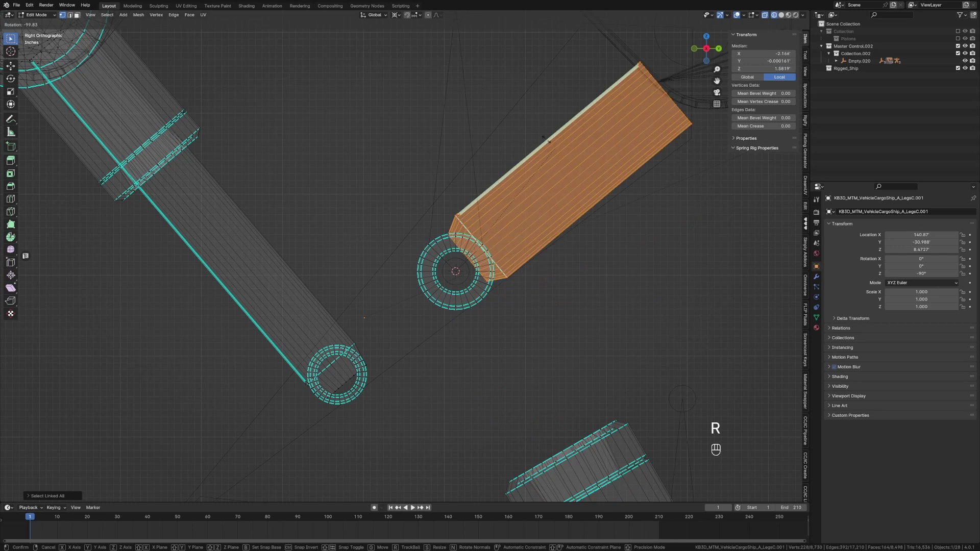
{"action": "left_click", "coordinate": [449, 77]}
{"action": "middle_click_drag", "start_coordinate": [449, 77], "coordinate": [464, 305], "text": "shift"}
{"action": "key", "text": "r"}
{"action": "key", "text": "r"}
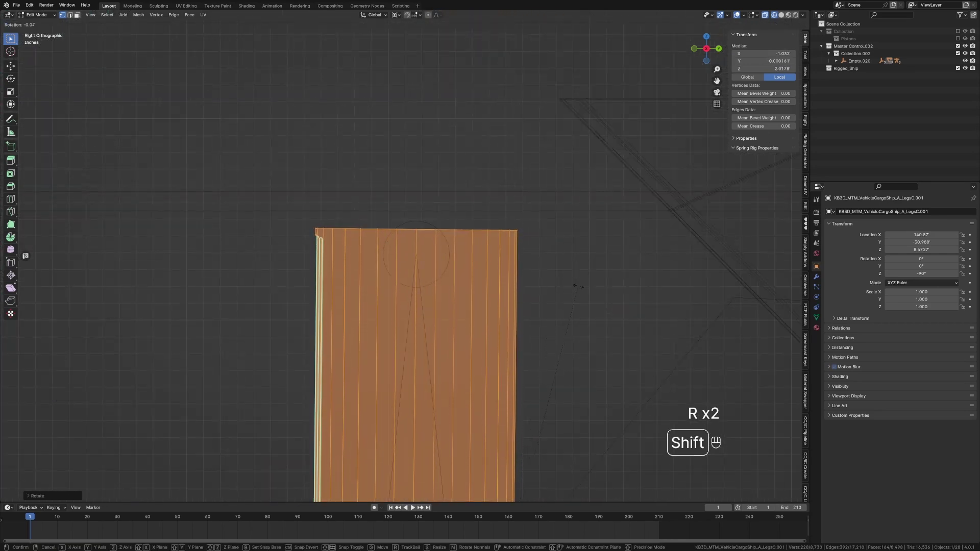
{"action": "left_click", "coordinate": [582, 287]}
Select the vertices at both ends of the lower dome's flat base and snap the 3D cursor to the selection
{"action": "scroll", "coordinate": [543, 297], "scroll_direction": "down", "scroll_amount": 7}
{"action": "middle_click_drag", "start_coordinate": [526, 330], "coordinate": [509, 262], "text": "shift"}
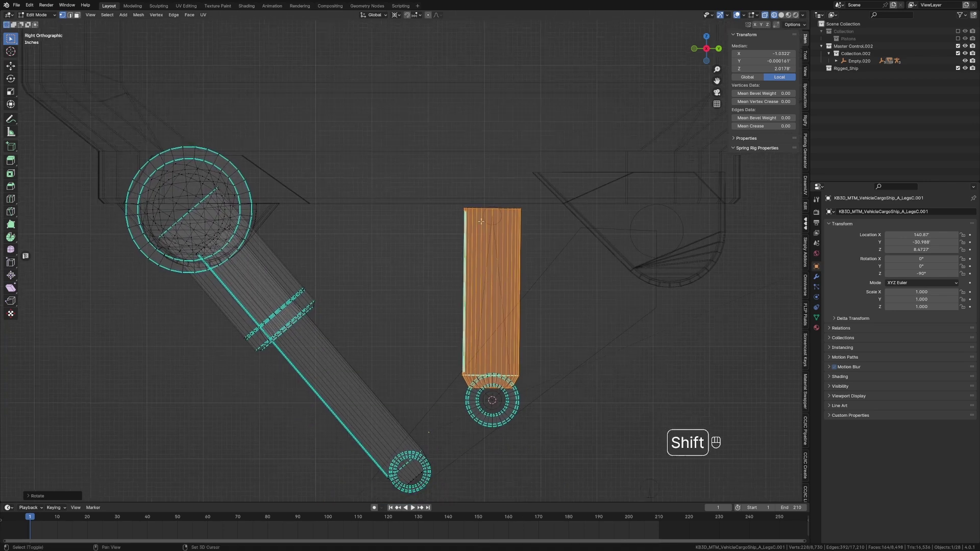
{"action": "middle_click_drag", "start_coordinate": [510, 394], "coordinate": [465, 149], "text": "shift"}
{"action": "middle_click_drag", "start_coordinate": [520, 266], "coordinate": [402, 245], "text": "shift"}
{"action": "scroll", "coordinate": [402, 245], "scroll_direction": "up", "scroll_amount": 2}
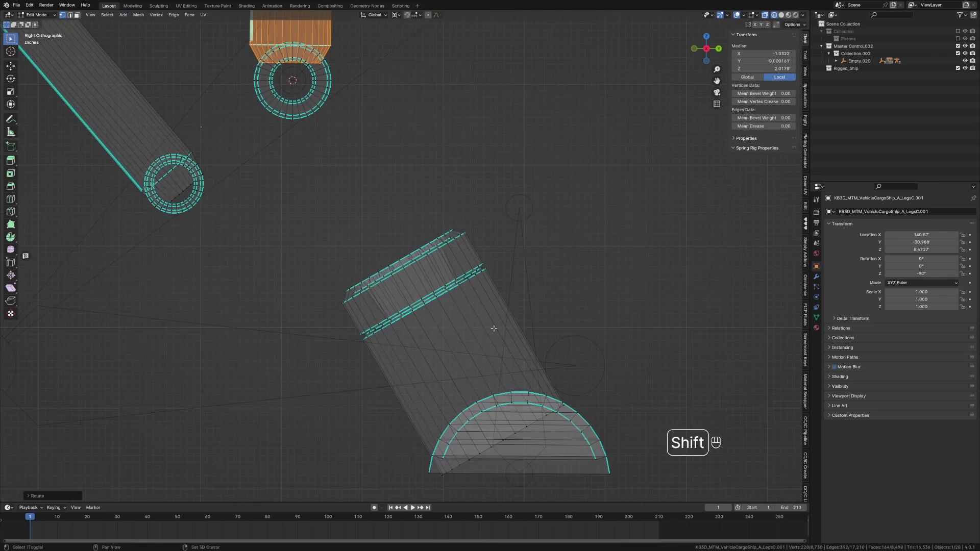
{"action": "middle_click_drag", "start_coordinate": [494, 328], "coordinate": [461, 294], "text": "shift"}
{"action": "left_click", "coordinate": [418, 220]}
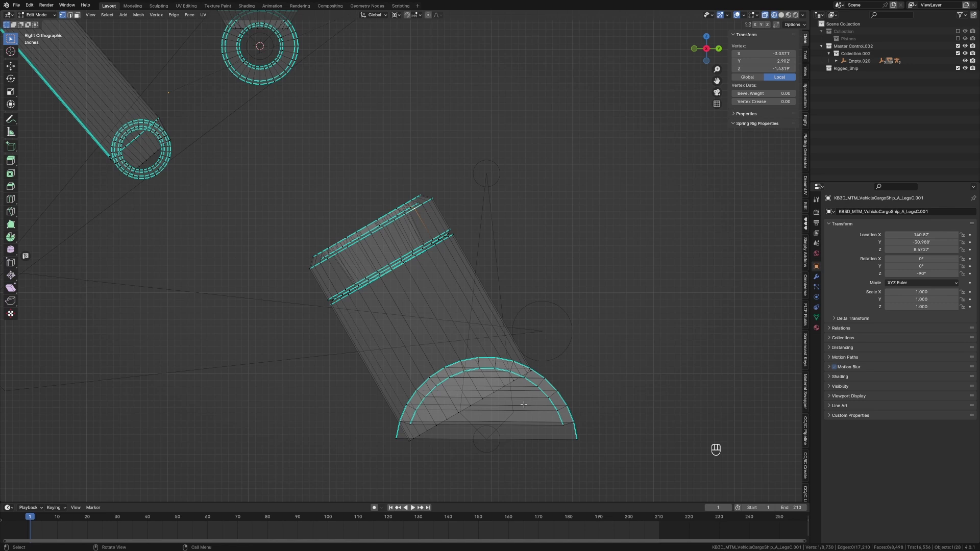
{"action": "left_click", "coordinate": [578, 441], "text": "shift"}
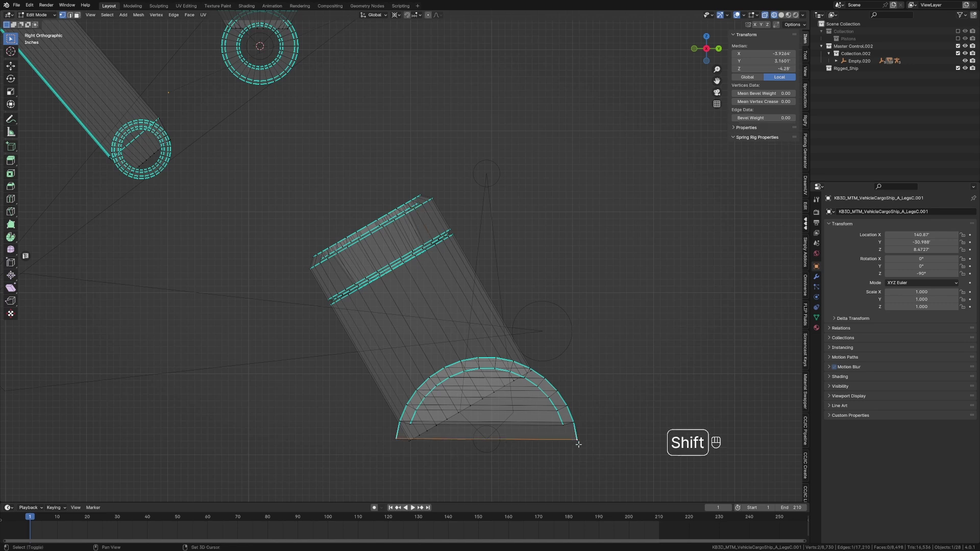
{"action": "key", "text": "c"}
{"action": "right_click", "coordinate": [584, 448]}
{"action": "key", "text": "shift+s"}
{"action": "left_click", "coordinate": [392, 491]}
Select all linked parts of the lower piston's bottom cylinder and its collar, leaving the dome unselected
{"action": "middle_click_drag", "start_coordinate": [387, 458], "coordinate": [321, 448], "text": "shift"}
{"action": "left_click", "coordinate": [275, 352]}
{"action": "key", "text": "c"}
{"action": "mouse_move", "coordinate": [247, 247]}
{"action": "left_mouse_down"}
{"action": "mouse_move", "coordinate": [375, 198]}
{"action": "mouse_move", "coordinate": [294, 282]}
{"action": "left_mouse_up"}
{"action": "key", "text": "ctrl+l"}
{"action": "key", "text": "c"}
{"action": "right_click", "coordinate": [433, 204]}
{"action": "key", "text": "ctrl+l"}
{"action": "scroll", "coordinate": [436, 203], "scroll_direction": "up", "scroll_amount": 1}
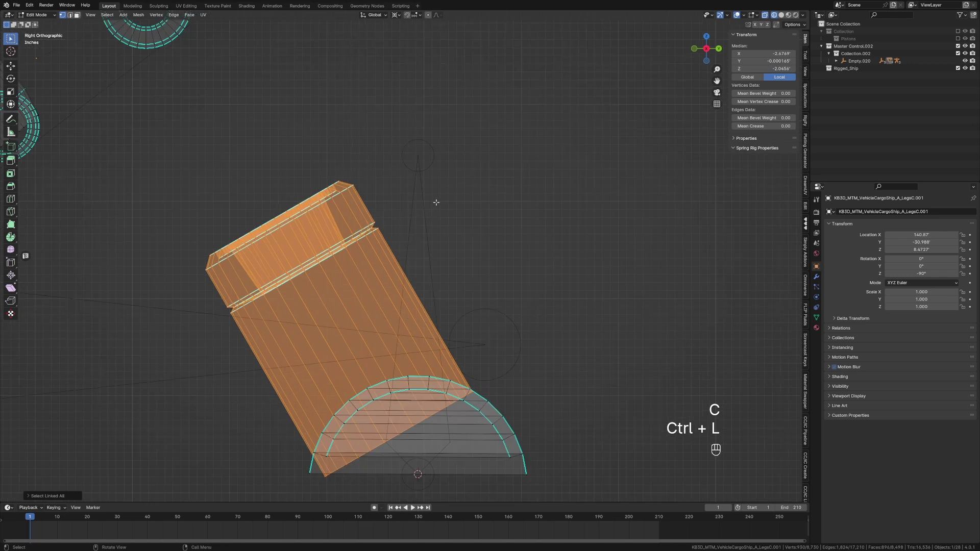
Rotate the bottom cylinder around the 3D cursor at the dome's base until it stands vertical
{"action": "scroll", "coordinate": [436, 203], "scroll_direction": "up", "scroll_amount": 3}
{"action": "key", "text": "r"}
{"action": "left_click", "coordinate": [589, 468]}
{"action": "key", "text": "r"}
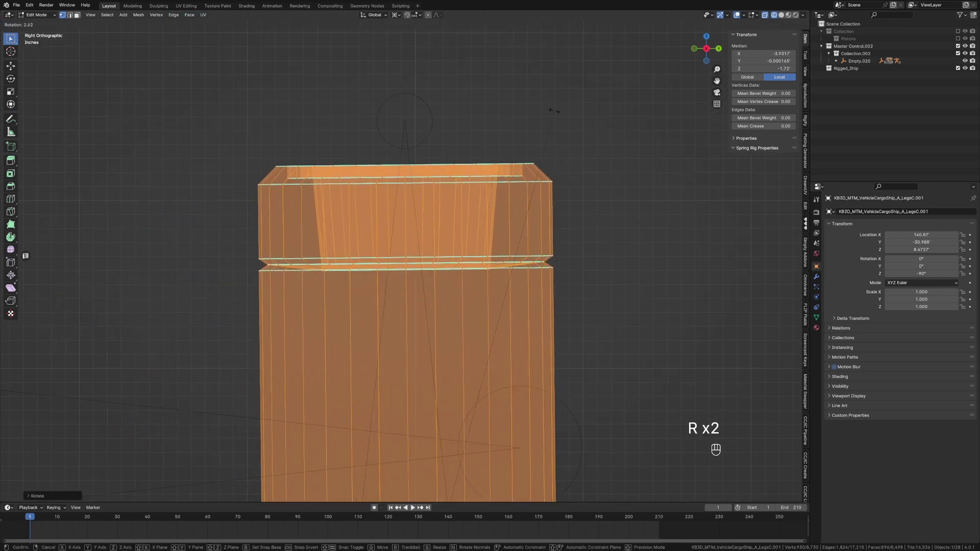
{"action": "key", "text": "Tab"}
{"action": "key", "text": "Tab"}
{"action": "key", "text": "s"}
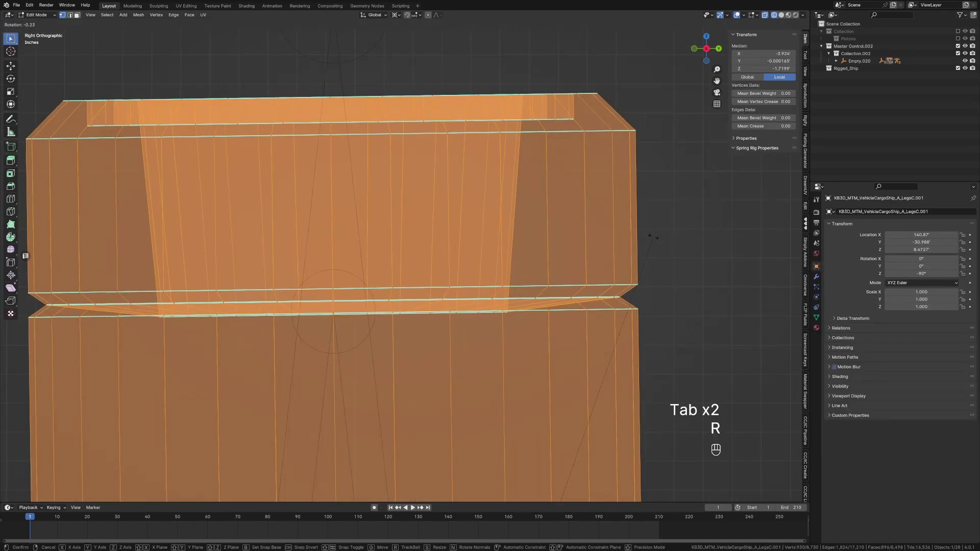
{"action": "left_click", "coordinate": [654, 237]}
Return to Object Mode and parent the leg mesh to the armature with empty groups
{"action": "scroll", "coordinate": [442, 280], "scroll_direction": "down", "scroll_amount": 8}
{"action": "middle_click_drag", "start_coordinate": [440, 291], "coordinate": [514, 238], "text": "shift"}
{"action": "key", "text": "Tab"}
{"action": "scroll", "coordinate": [442, 191], "scroll_direction": "down", "scroll_amount": 2}
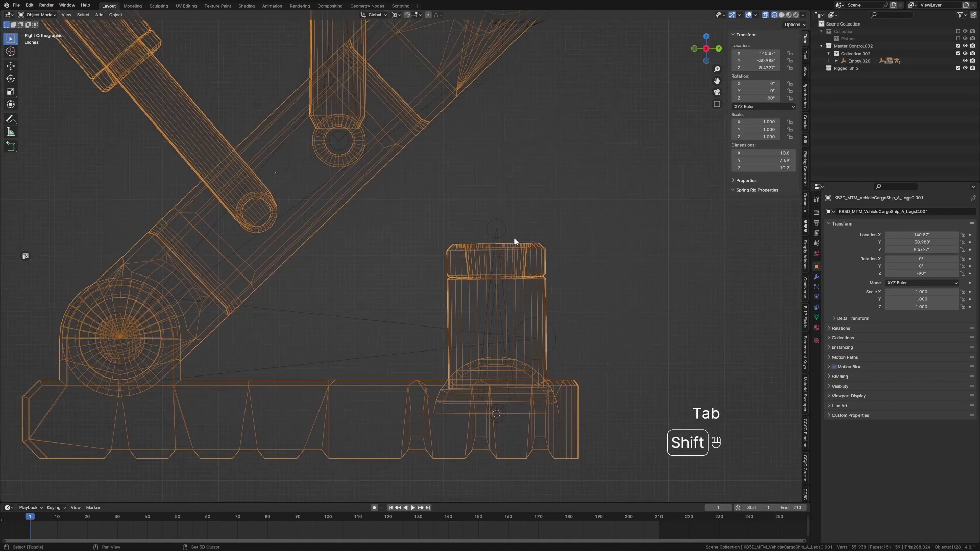
{"action": "left_click", "coordinate": [342, 139], "text": "shift"}
{"action": "key", "text": "ctrl+p"}
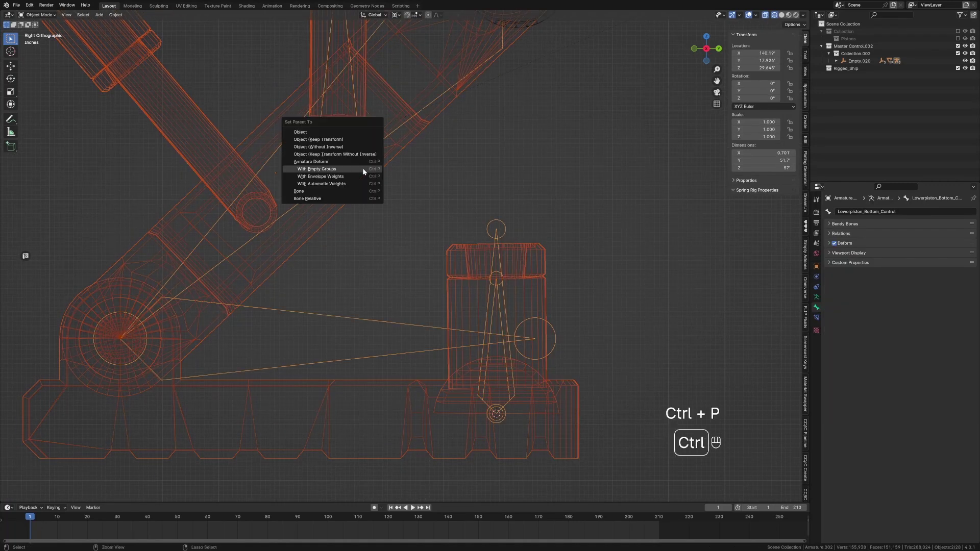
{"action": "left_click", "coordinate": [364, 170]}
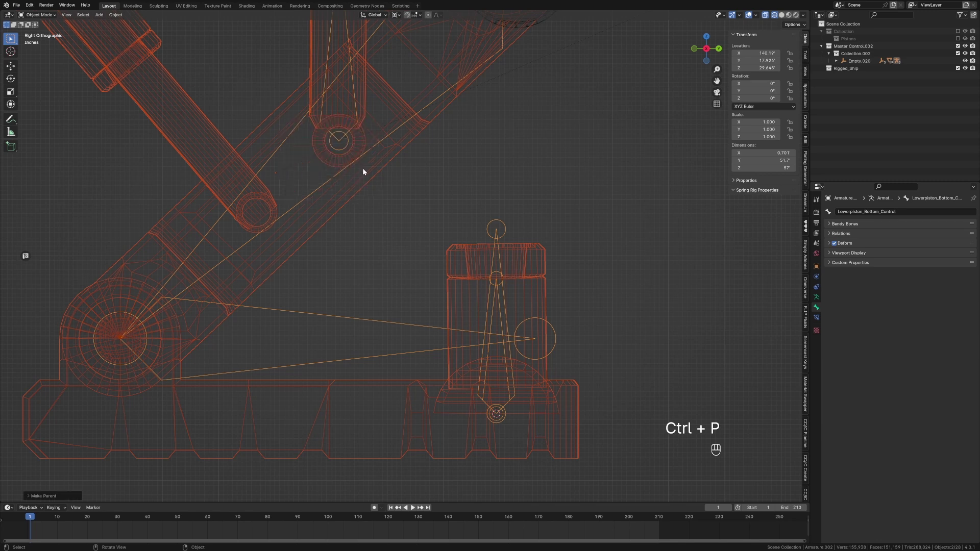
Reopen the leg mesh in Edit Mode and assign the selected bottom cylinder to the Lowerpiston_Bottom vertex group
{"action": "left_click", "coordinate": [536, 263]}
{"action": "key", "text": "Tab"}
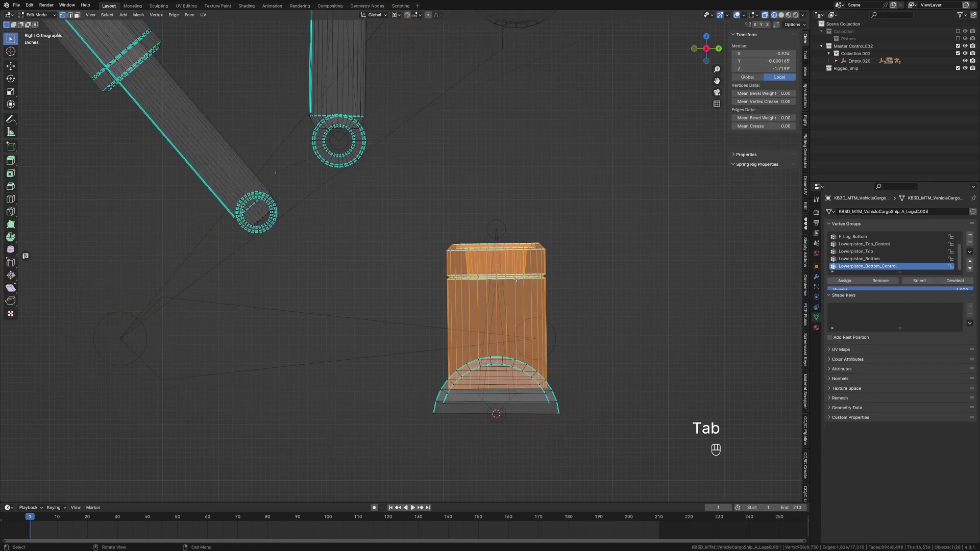
{"action": "left_click", "coordinate": [899, 258]}
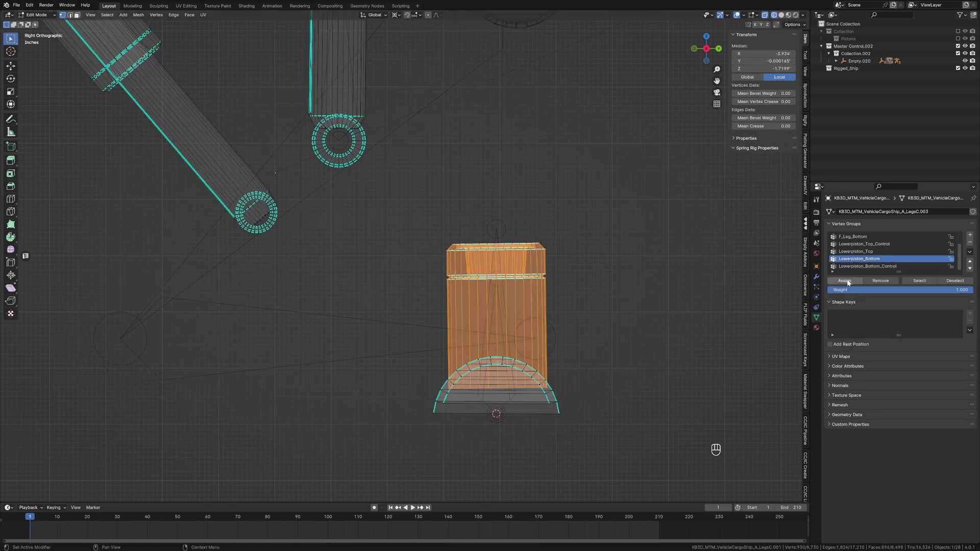
{"action": "left_click", "coordinate": [845, 280]}
Select the linked upper cylinder with its ring and assign them to the Lowerpiston_Top vertex group
{"action": "middle_click_drag", "start_coordinate": [367, 118], "coordinate": [428, 204], "text": "shift"}
{"action": "left_click", "coordinate": [427, 205]}
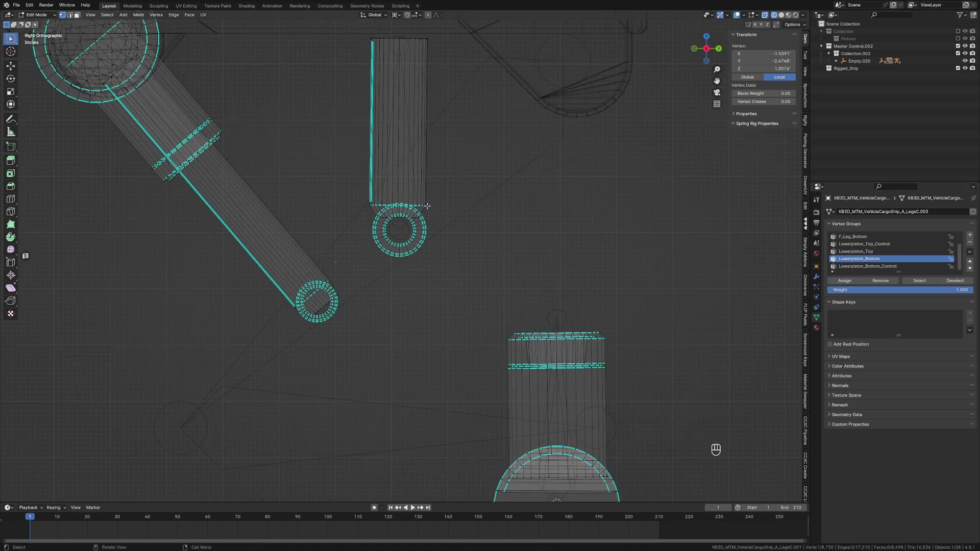
{"action": "key", "text": "c"}
{"action": "left_click_drag", "start_coordinate": [427, 204], "coordinate": [419, 207]}
{"action": "right_click", "coordinate": [420, 207]}
{"action": "key", "text": "ctrl+l"}
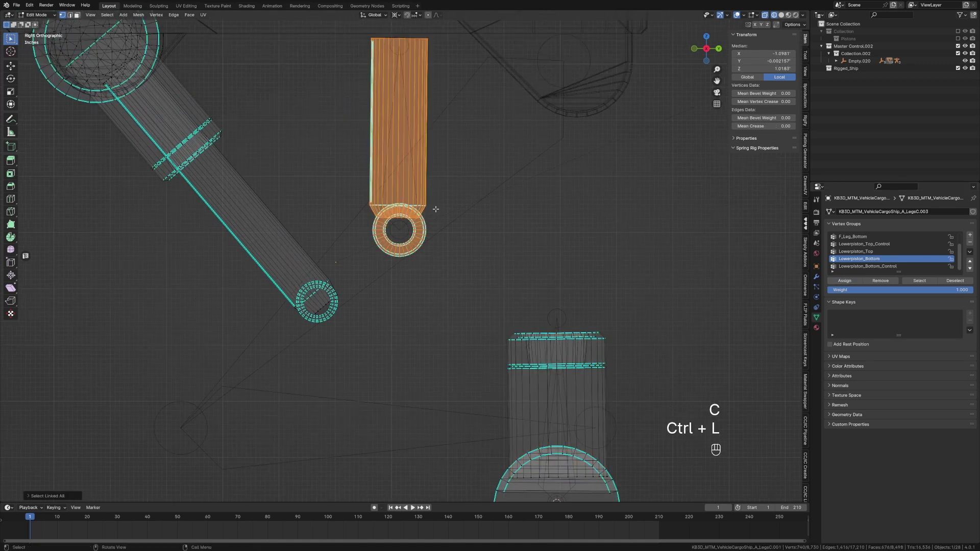
{"action": "left_click", "coordinate": [852, 252]}
Select the linked dome at the lower piston's base and assign it to the F_Leg_Bottom vertex group
{"action": "middle_click_drag", "start_coordinate": [543, 296], "coordinate": [482, 219], "text": "shift"}
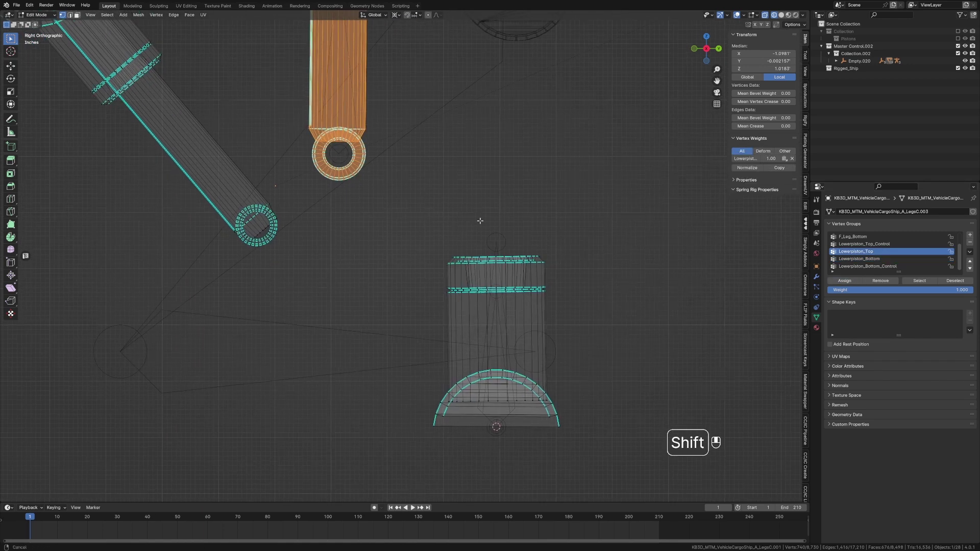
{"action": "left_click", "coordinate": [561, 416]}
{"action": "key", "text": "c"}
{"action": "left_click", "coordinate": [443, 432]}
{"action": "right_click", "coordinate": [440, 432]}
{"action": "key", "text": "ctrl+l"}
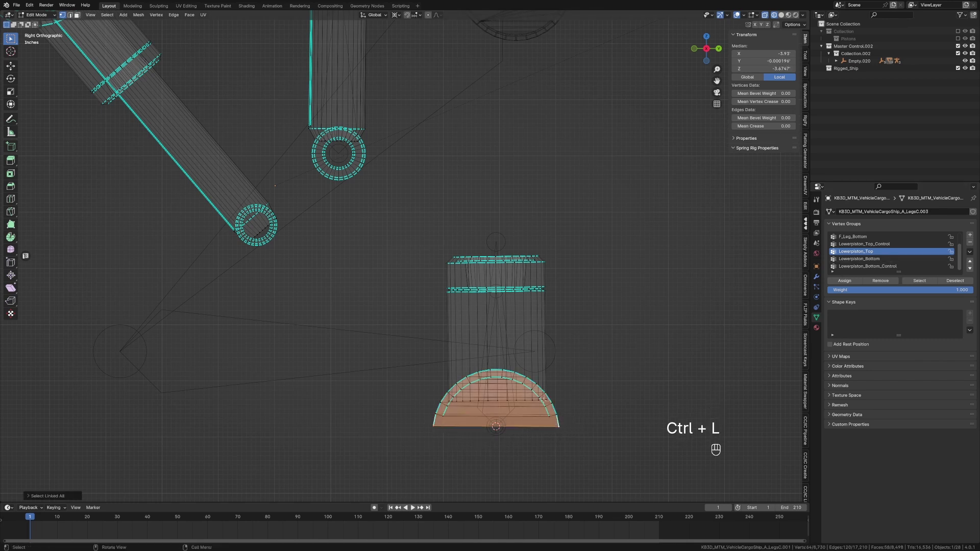
{"action": "key", "text": "KP_Decimal"}
{"action": "left_click", "coordinate": [869, 237]}
{"action": "scroll", "coordinate": [869, 236], "scroll_direction": "up", "scroll_amount": 2}
{"action": "left_click", "coordinate": [846, 282]}
Leave mesh editing, select the leg armature and switch it to Pose Mode
{"action": "scroll", "coordinate": [498, 224], "scroll_direction": "down", "scroll_amount": 6}
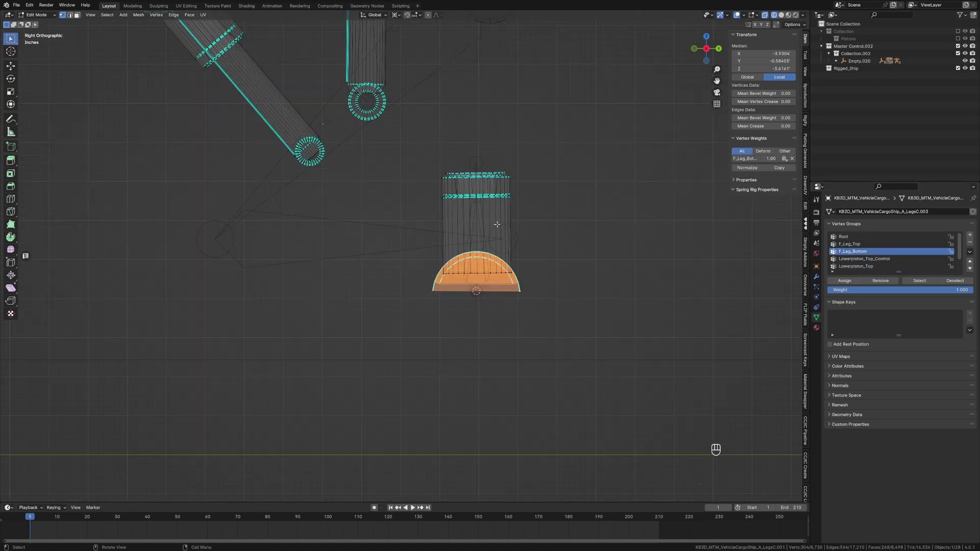
{"action": "middle_click_drag", "start_coordinate": [497, 224], "coordinate": [505, 299], "text": "shift"}
{"action": "key", "text": "Tab"}
{"action": "left_click", "coordinate": [484, 242]}
{"action": "left_click", "coordinate": [37, 14]}
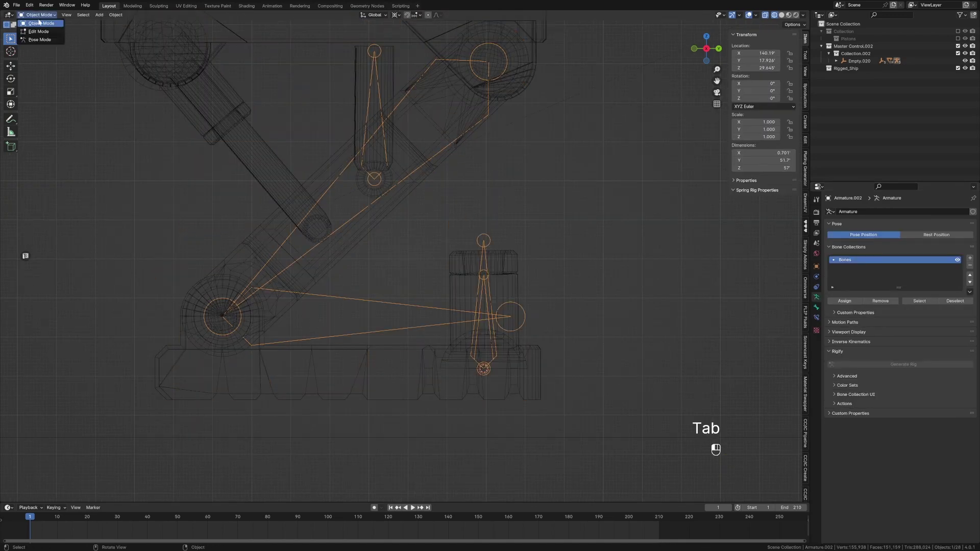
{"action": "left_click", "coordinate": [36, 39]}
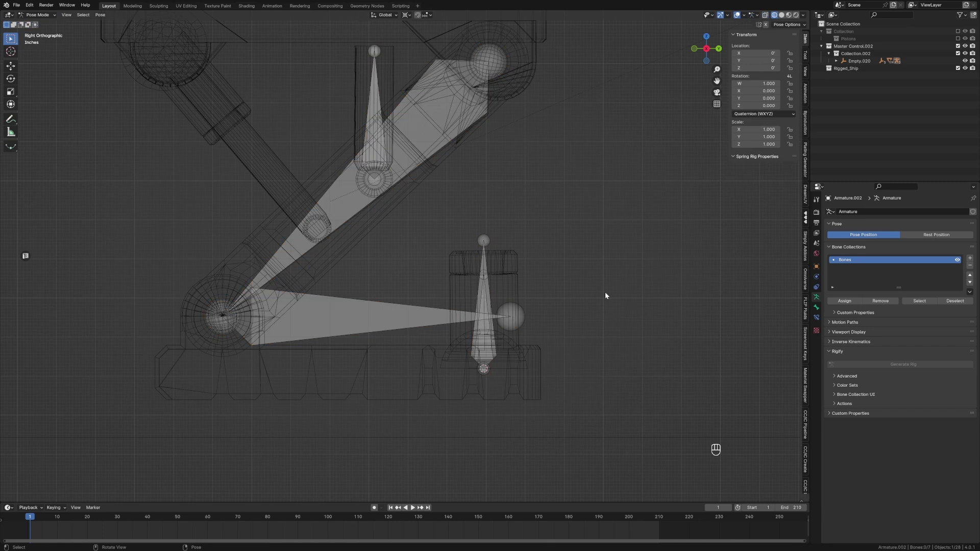
Add a Damped Track constraint to the Lowerpiston_Bottom bone, targeting Armature.002 and the Lowerpiston_Top_Control bone
{"action": "left_click", "coordinate": [483, 243]}
{"action": "left_click", "coordinate": [816, 317]}
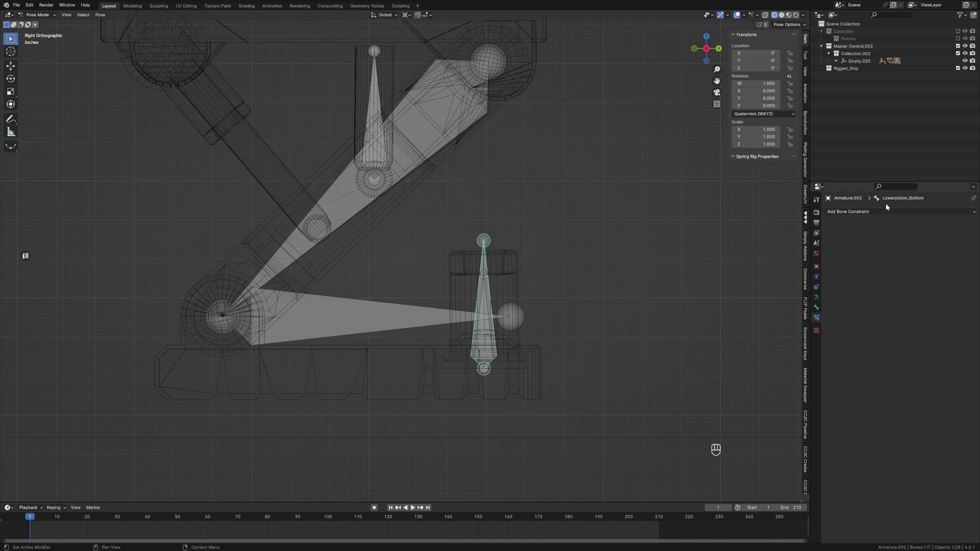
{"action": "left_click", "coordinate": [900, 212]}
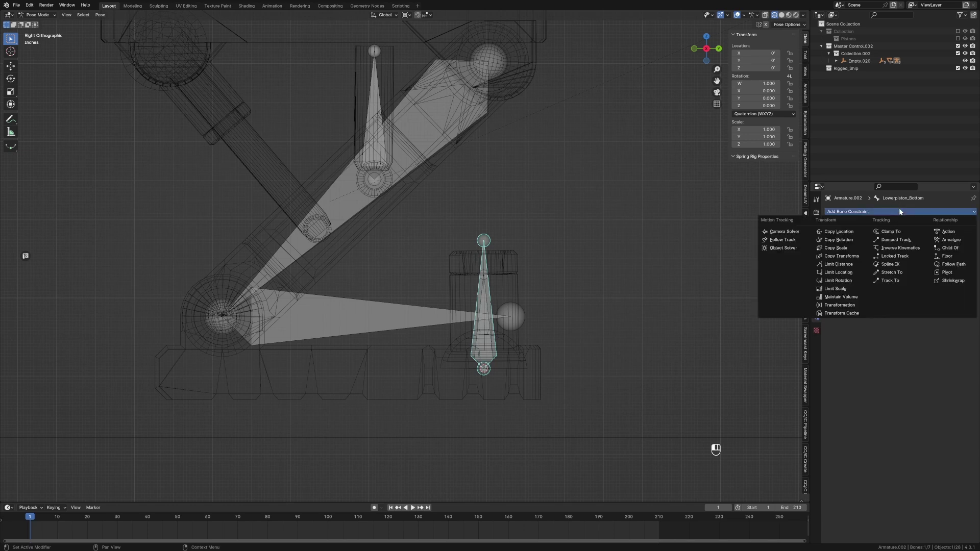
{"action": "left_click", "coordinate": [898, 240]}
{"action": "left_click", "coordinate": [963, 235]}
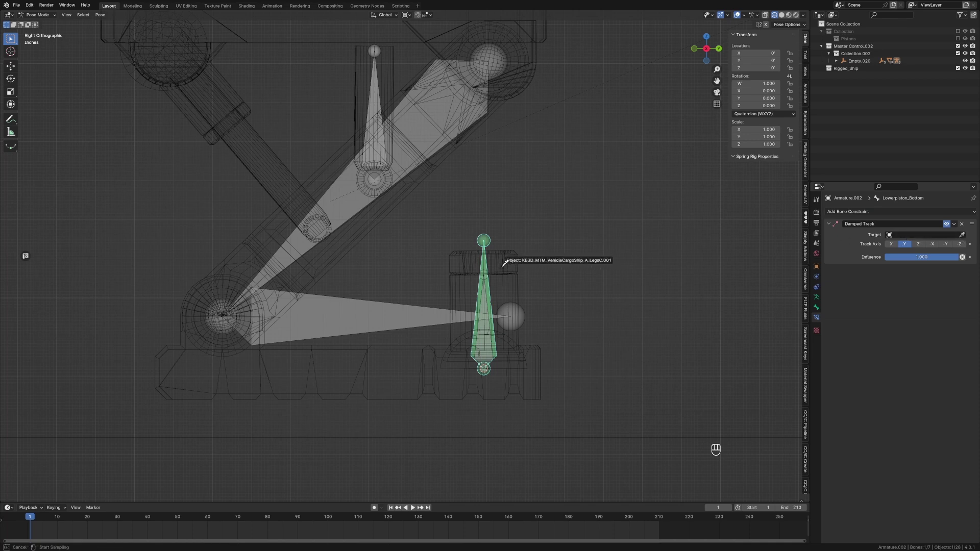
{"action": "left_click", "coordinate": [484, 247]}
{"action": "left_click", "coordinate": [919, 243]}
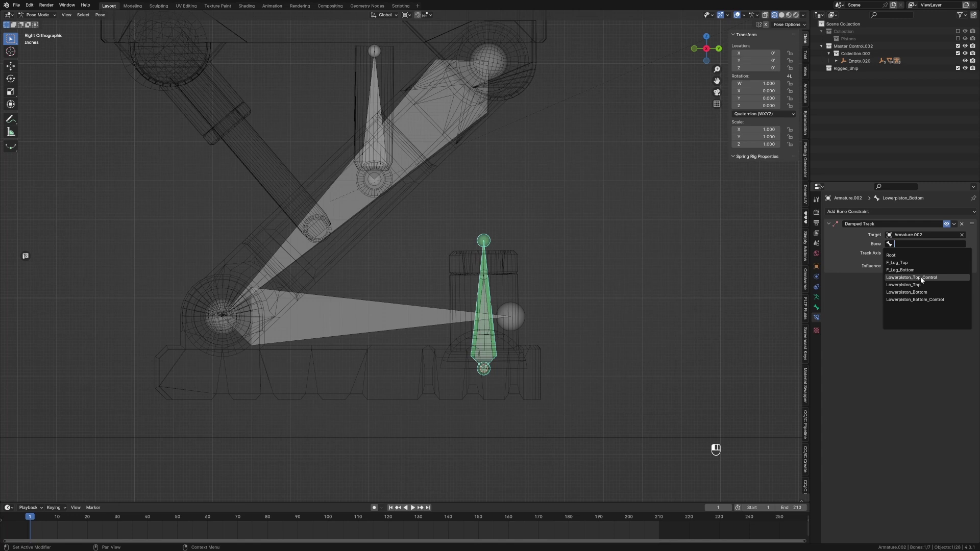
{"action": "left_click", "coordinate": [908, 278]}
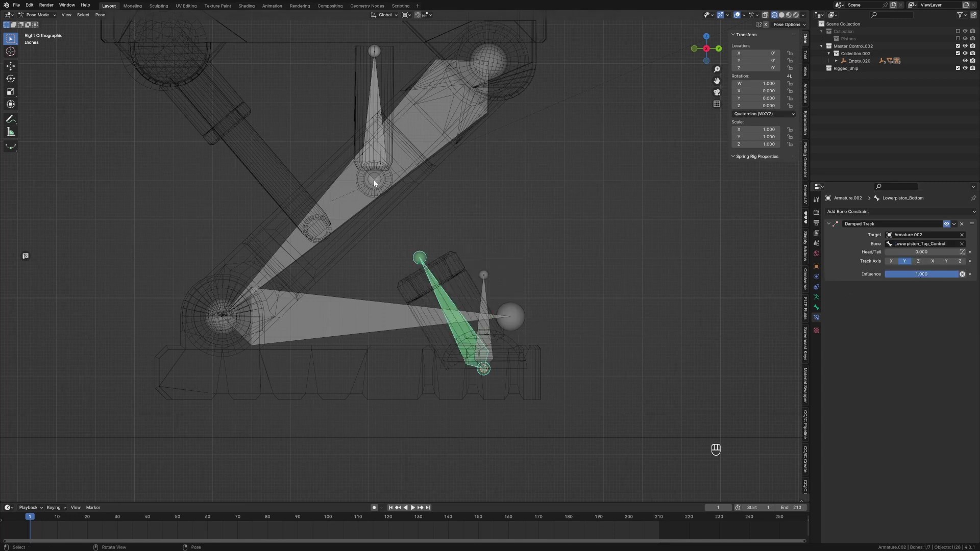
Add a Damped Track constraint to the Lowerpiston_Top bone, targeting Armature.002 and the Lowerpiston_Bottom_Control bone
{"action": "left_click", "coordinate": [375, 54]}
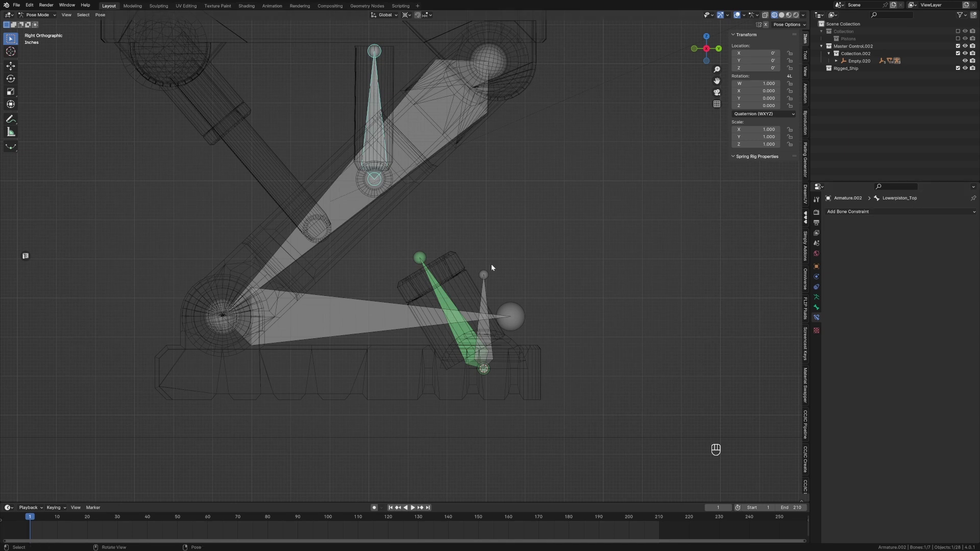
{"action": "left_click", "coordinate": [865, 212]}
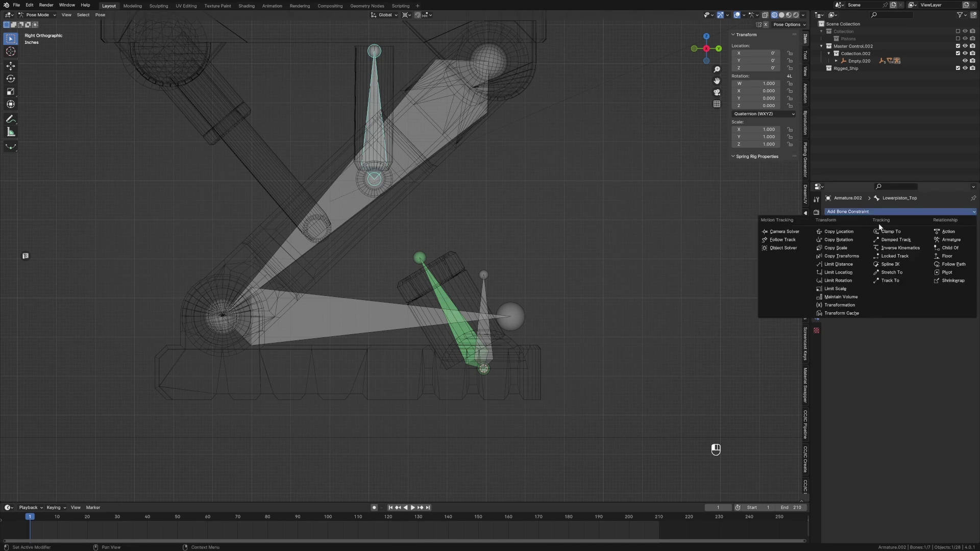
{"action": "left_click", "coordinate": [896, 239]}
{"action": "left_click", "coordinate": [924, 235]}
{"action": "left_click", "coordinate": [962, 235]}
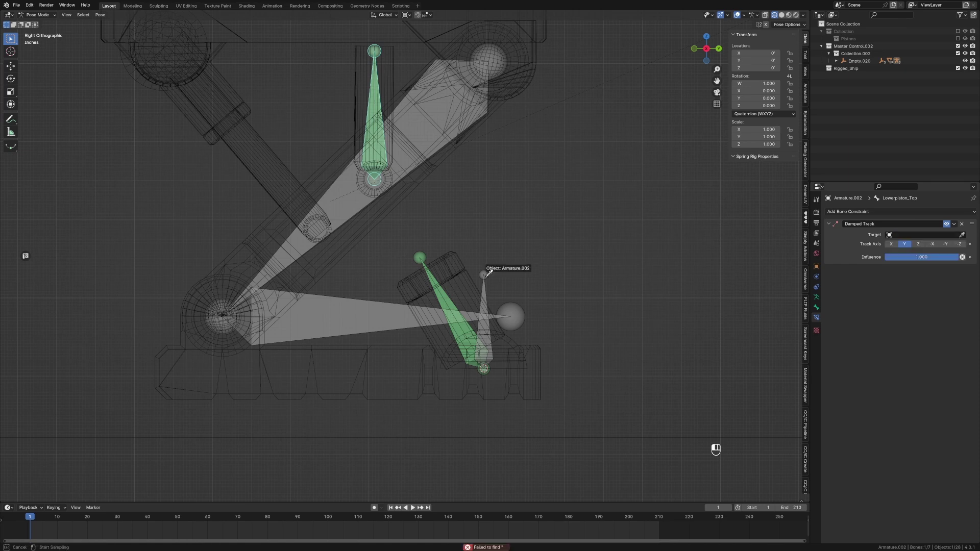
{"action": "left_click", "coordinate": [419, 259]}
{"action": "left_click", "coordinate": [918, 244]}
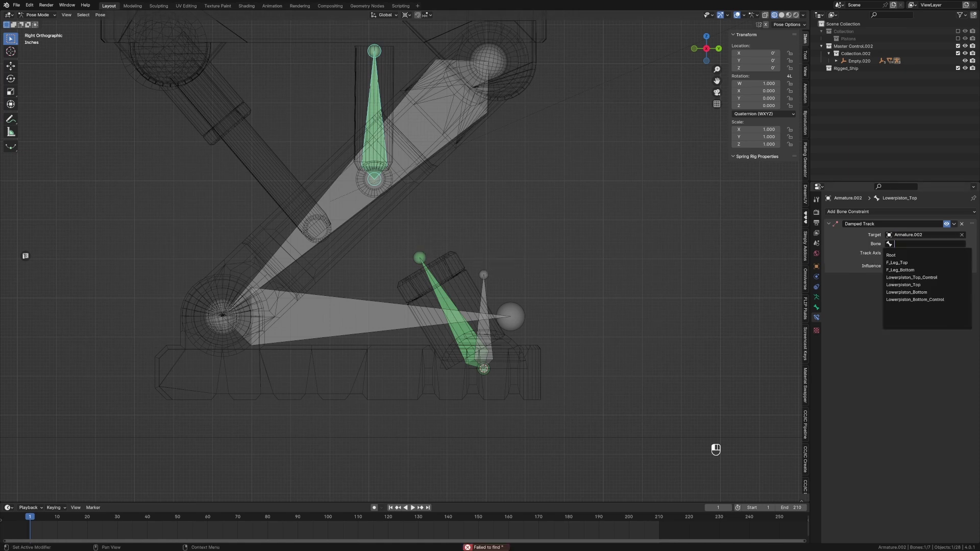
{"action": "left_click", "coordinate": [915, 300]}
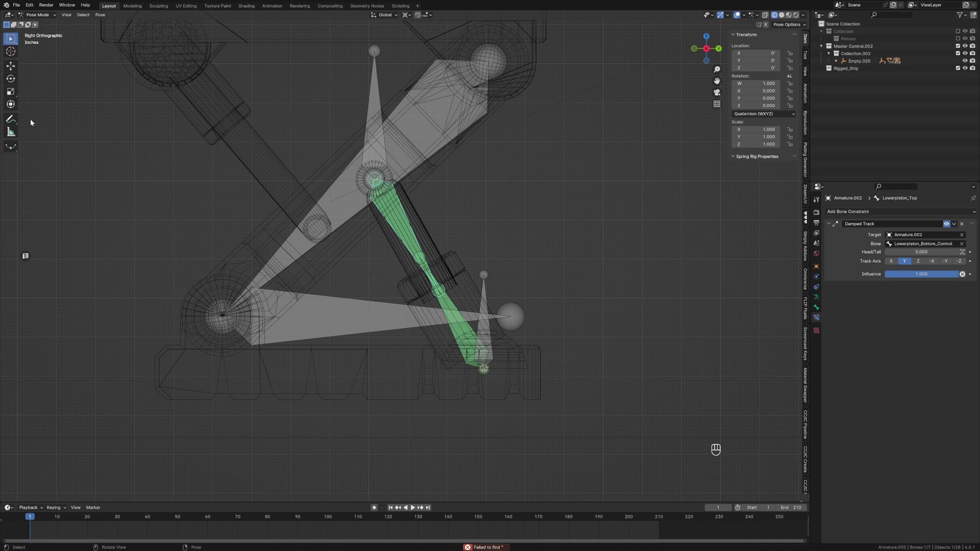
{"action": "left_click", "coordinate": [432, 174]}
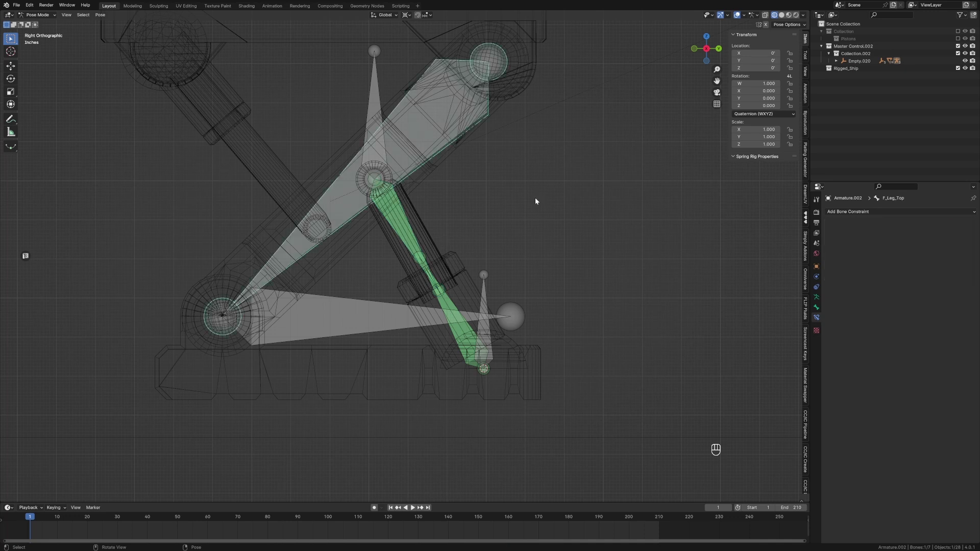
{"action": "key", "text": "r"}
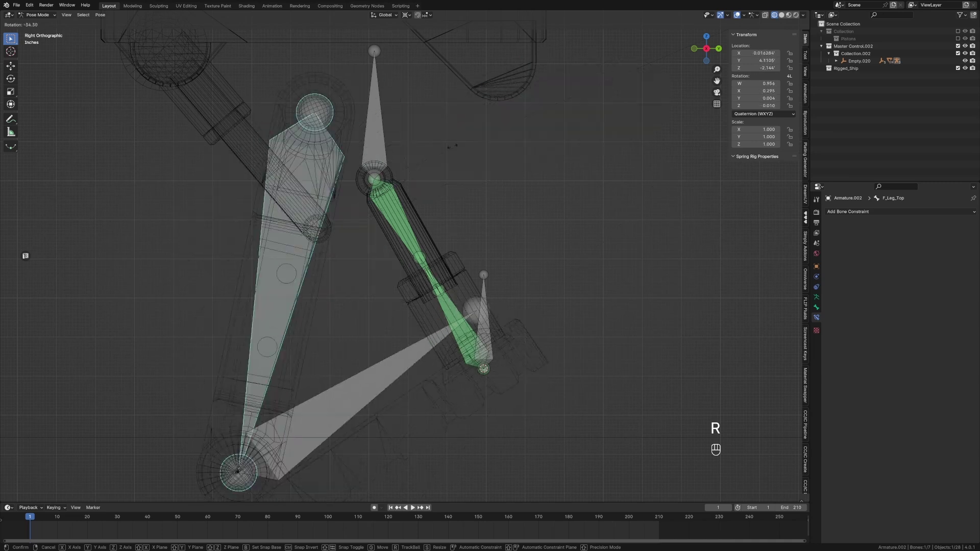
{"action": "right_click", "coordinate": [596, 134]}
Set the transform pivot point to Individual Origins
{"action": "left_click", "coordinate": [408, 15]}
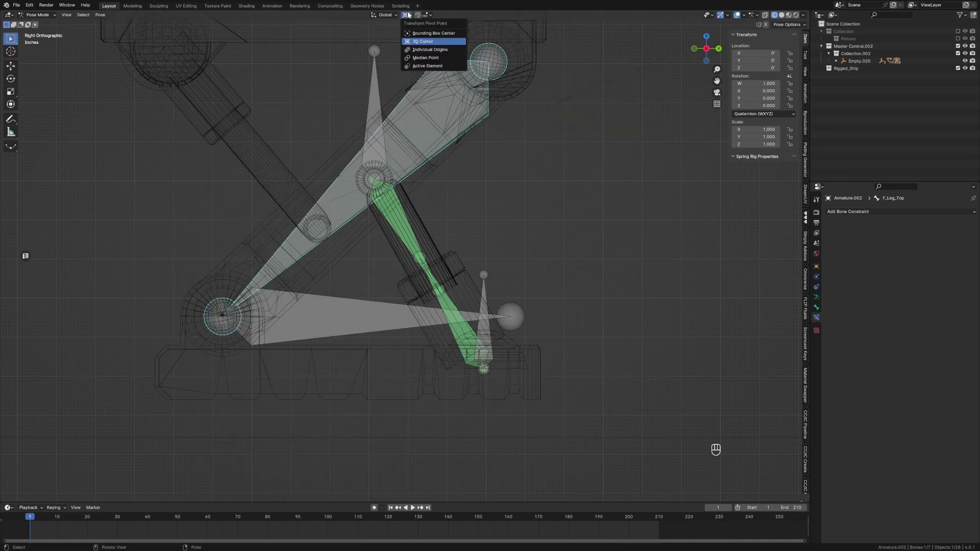
{"action": "left_click", "coordinate": [427, 50]}
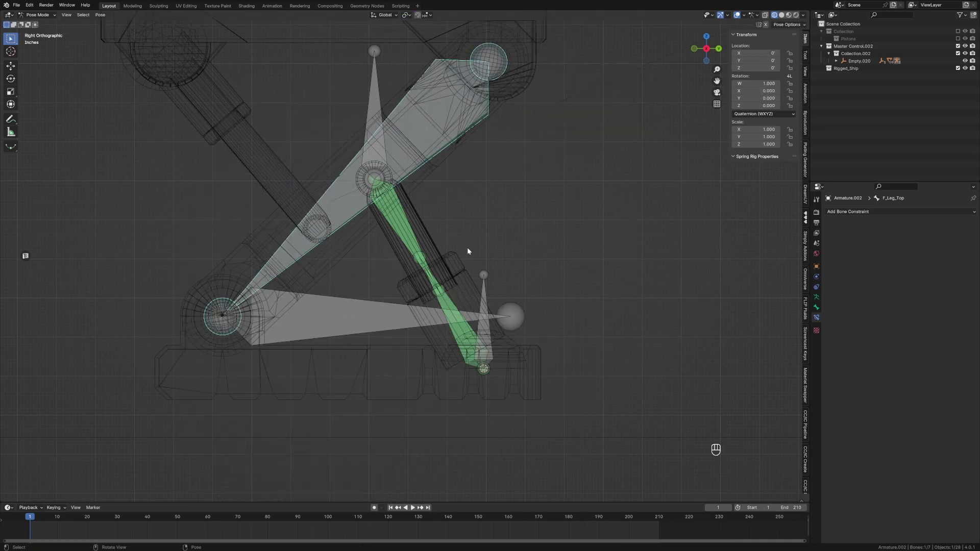
In Edit Mode, set F_Leg_Top as the parent of the Lowerpiston_Top and Lowerpiston_Top_Control bones
{"action": "left_click", "coordinate": [379, 151]}
{"action": "left_click", "coordinate": [397, 209], "text": "shift"}
{"action": "key", "text": "Tab"}
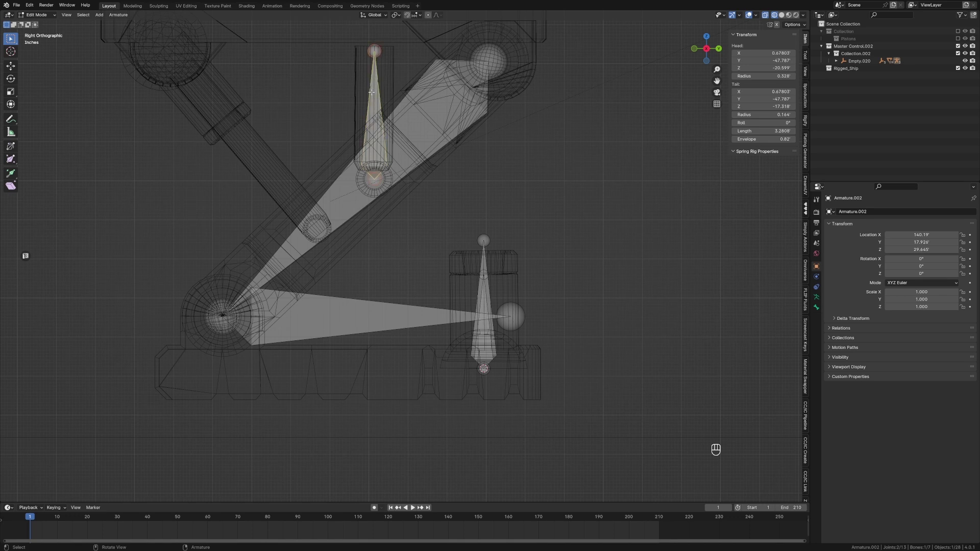
{"action": "left_click", "coordinate": [816, 308]}
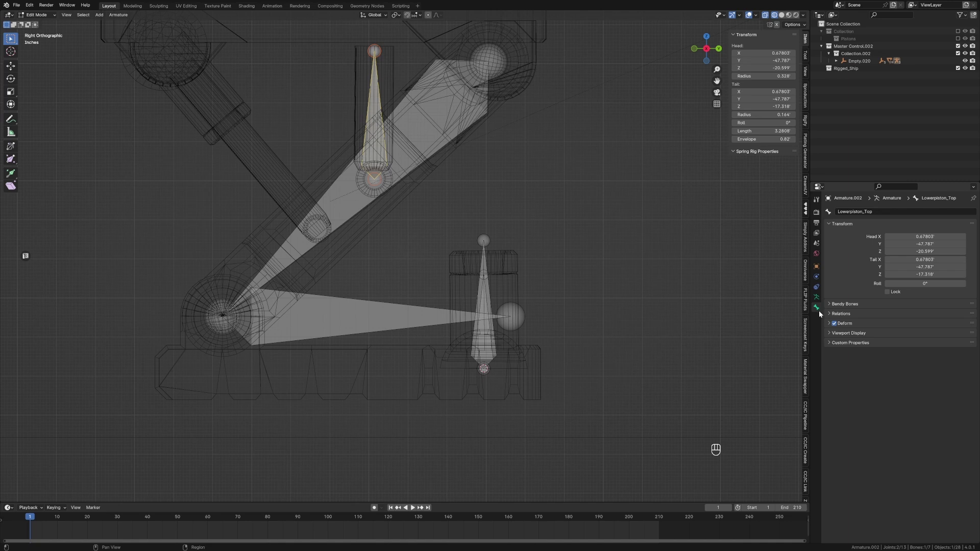
{"action": "left_click", "coordinate": [841, 313]}
{"action": "left_click", "coordinate": [923, 326]}
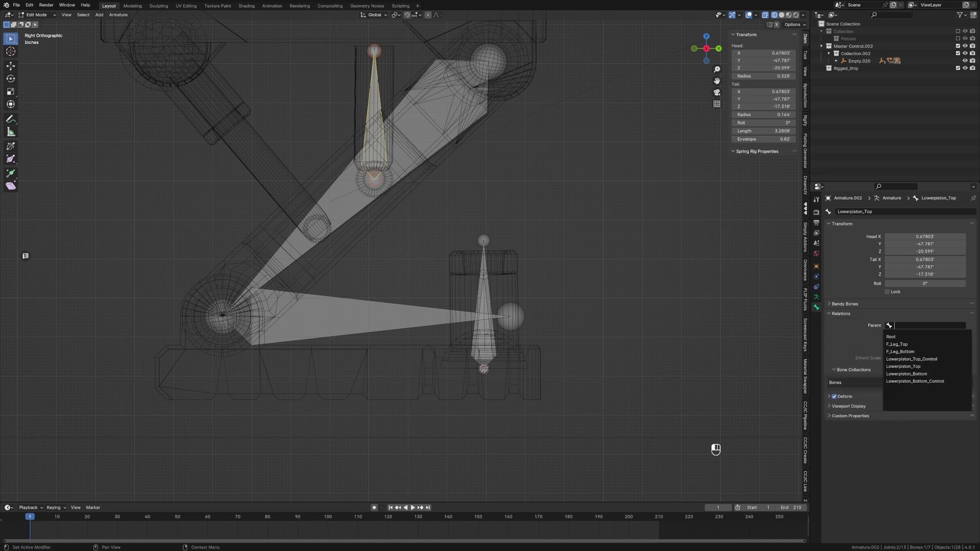
{"action": "left_click", "coordinate": [923, 344]}
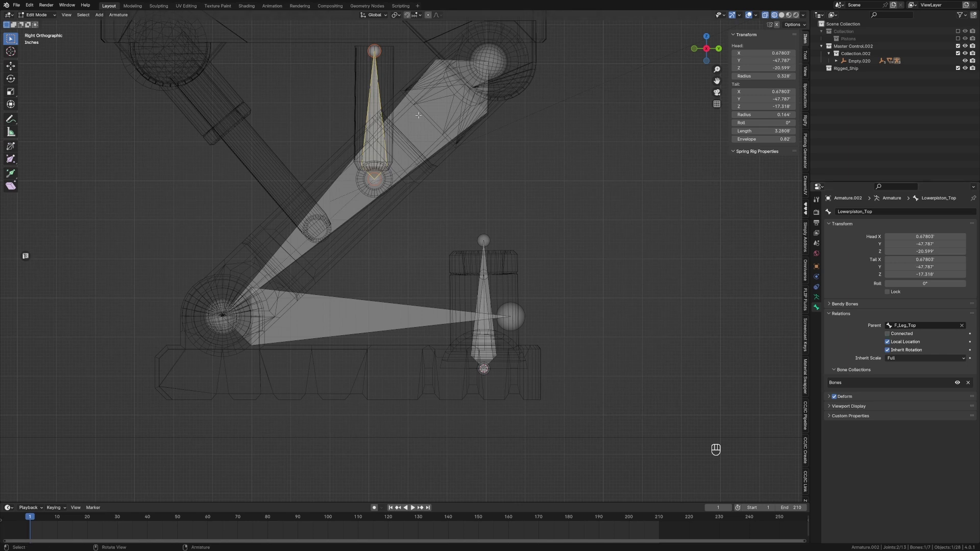
{"action": "left_click", "coordinate": [375, 101]}
{"action": "left_click", "coordinate": [922, 325]}
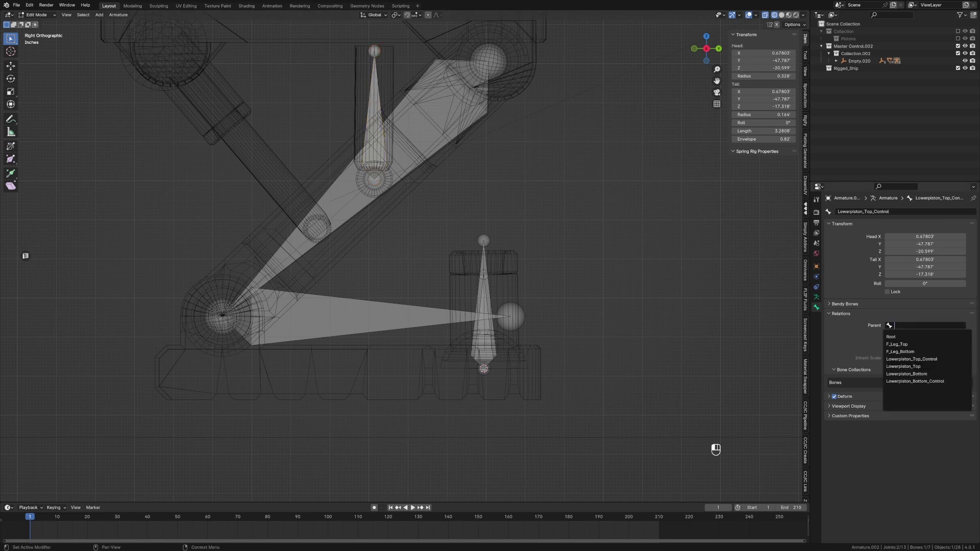
{"action": "left_click", "coordinate": [897, 344]}
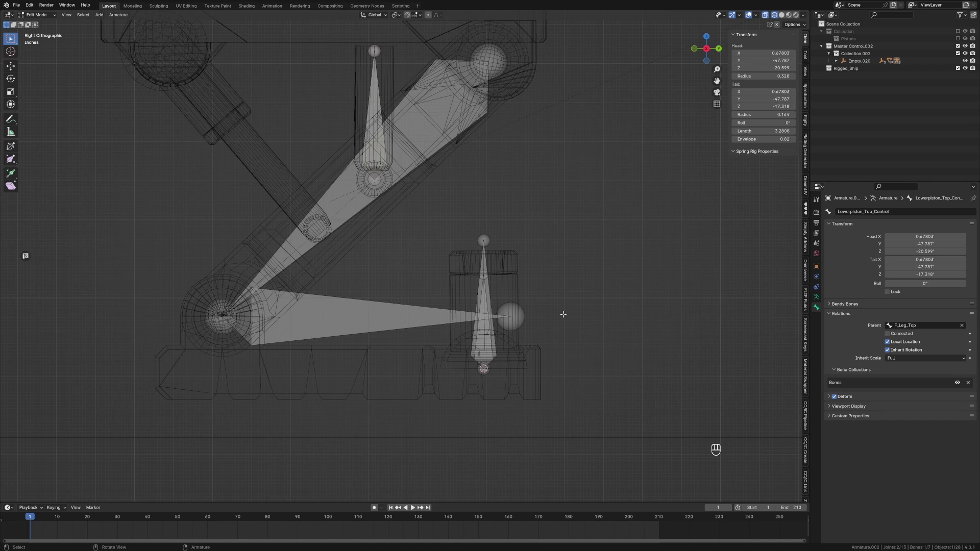
Set F_Leg_Bottom as the parent of the Lowerpiston_Bottom and Lowerpiston_Bottom_Control bones
{"action": "left_click", "coordinate": [481, 300]}
{"action": "left_click", "coordinate": [921, 326]}
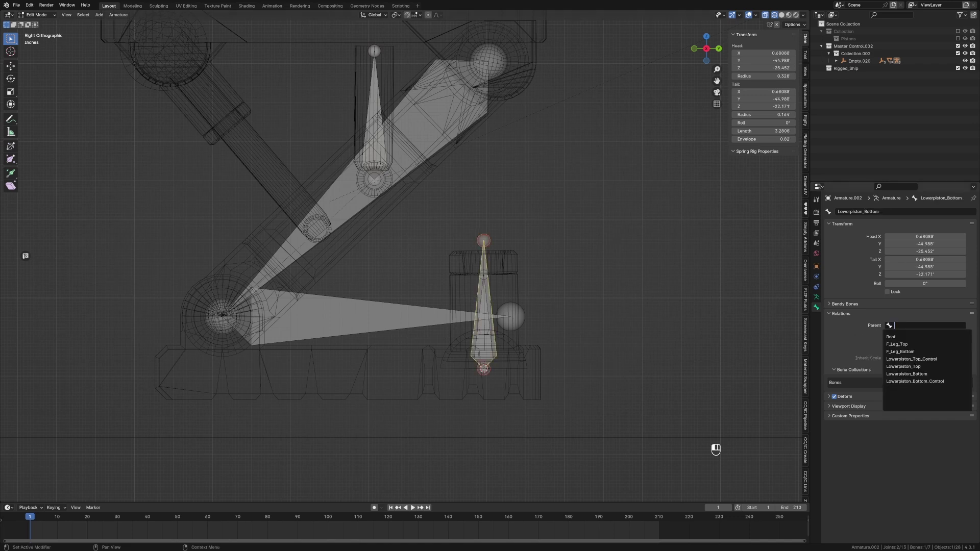
{"action": "left_click", "coordinate": [912, 352]}
{"action": "left_click", "coordinate": [482, 307]}
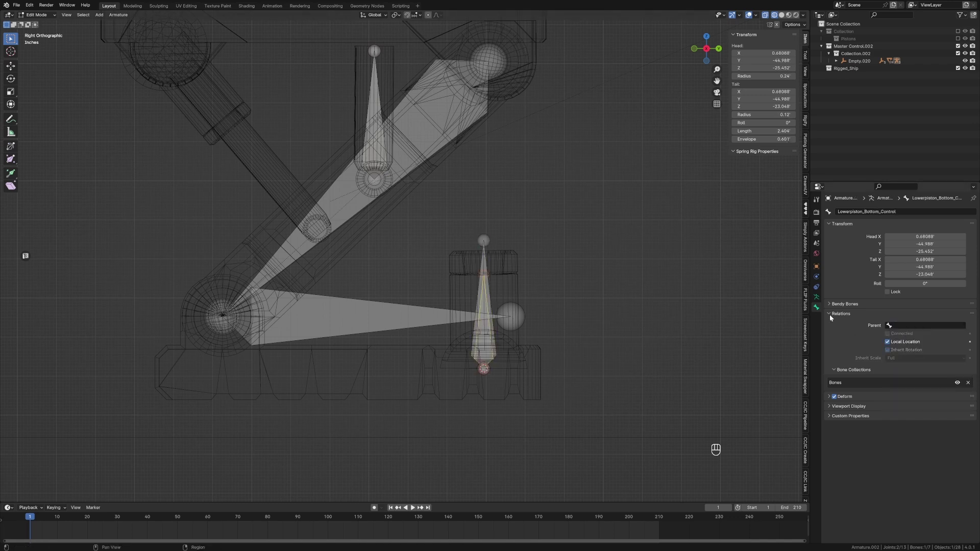
{"action": "left_click", "coordinate": [922, 325]}
{"action": "left_click", "coordinate": [900, 351]}
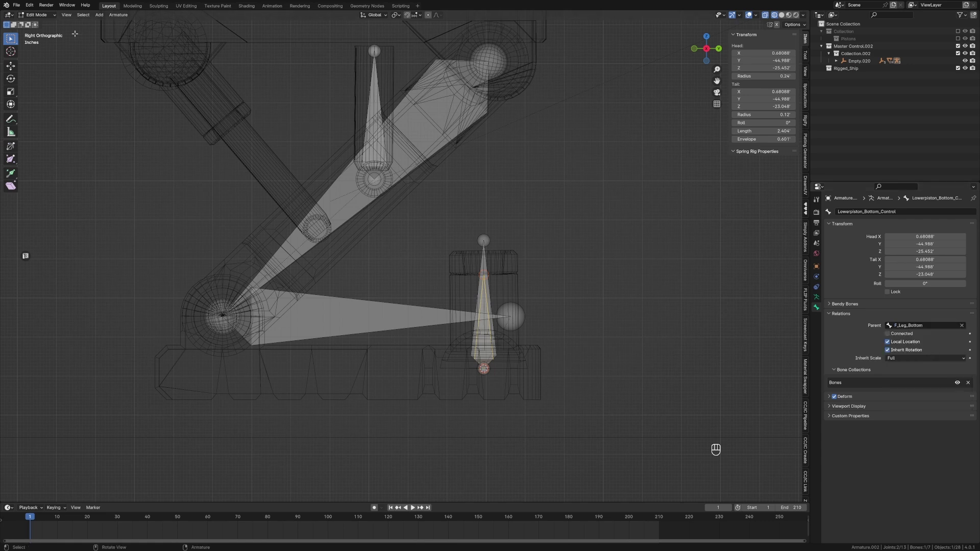
Return to Pose Mode and rotate the F_Leg_Top and F_Leg_Bottom bones to test how the lower piston follows
{"action": "left_click", "coordinate": [51, 15]}
{"action": "left_click", "coordinate": [38, 41]}
{"action": "left_click", "coordinate": [460, 133]}
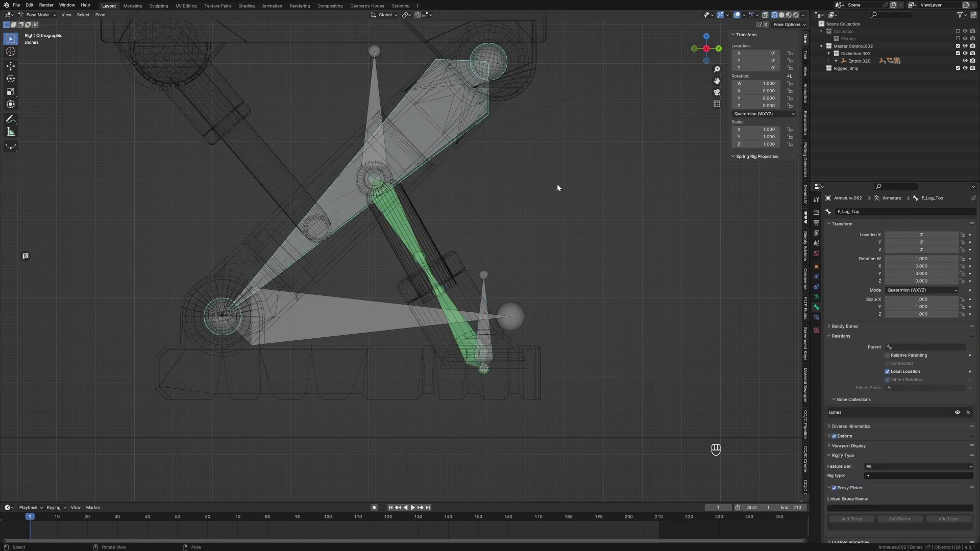
{"action": "key", "text": "r"}
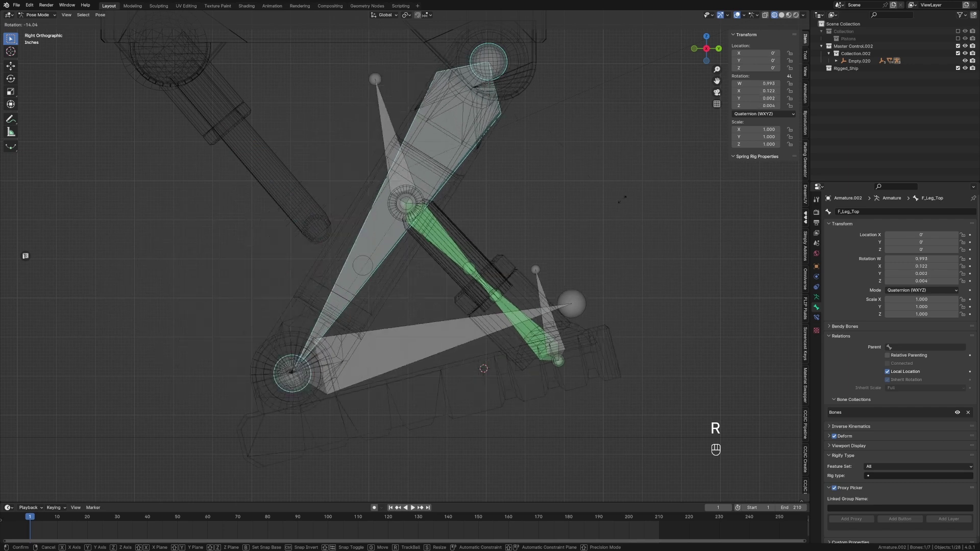
{"action": "left_click", "coordinate": [472, 283]}
{"action": "left_click", "coordinate": [445, 314]}
{"action": "key", "text": "r"}
{"action": "key", "text": "r"}
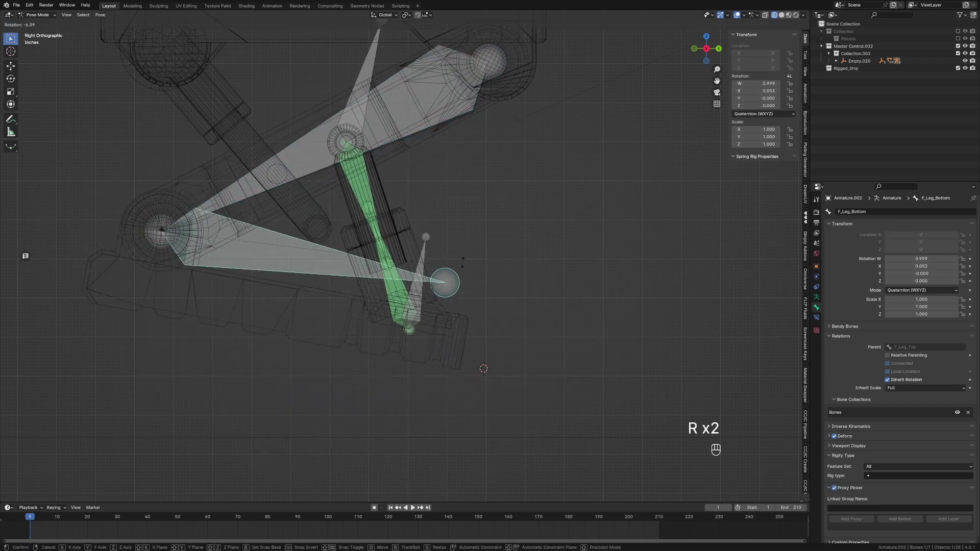
{"action": "right_click", "coordinate": [463, 243]}
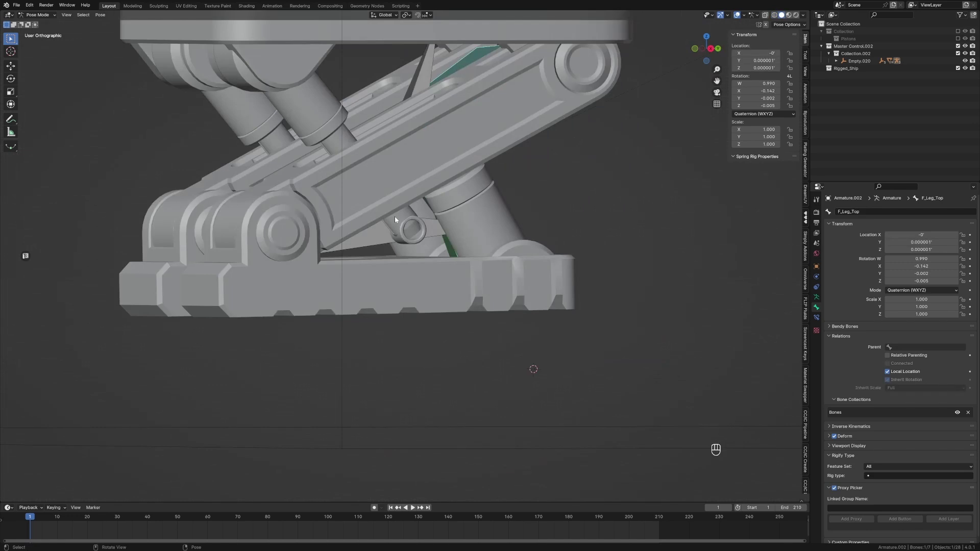
Try rotating the F_Leg_Bottom bone in the right side view to check how the lower piston extends
{"action": "key", "text": "KP_3"}
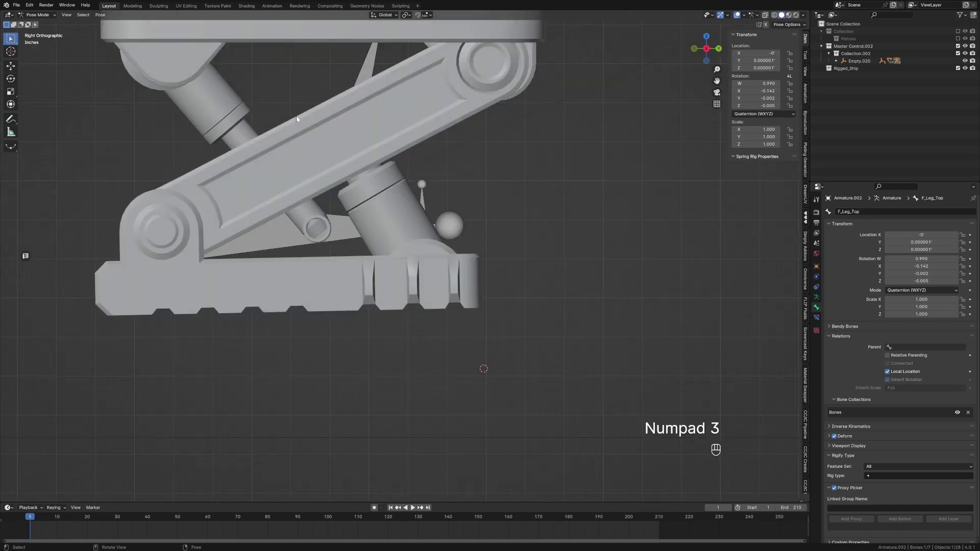
{"action": "left_click", "coordinate": [337, 216]}
{"action": "key", "text": "r"}
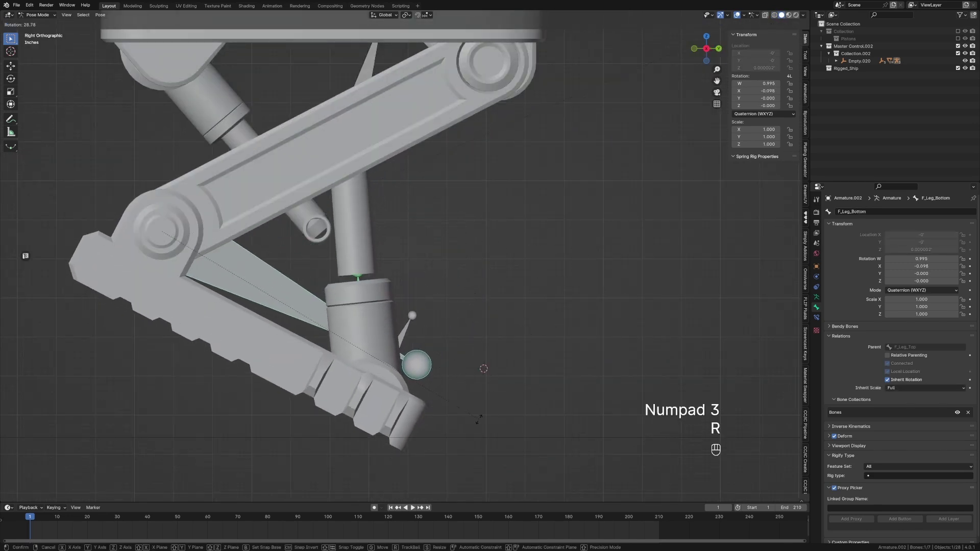
{"action": "left_click", "coordinate": [315, 273]}
Rotate F_Leg_Top to swing the leg downward and rotate F_Leg_Bottom to bring the foot roughly level
{"action": "left_click", "coordinate": [266, 196]}
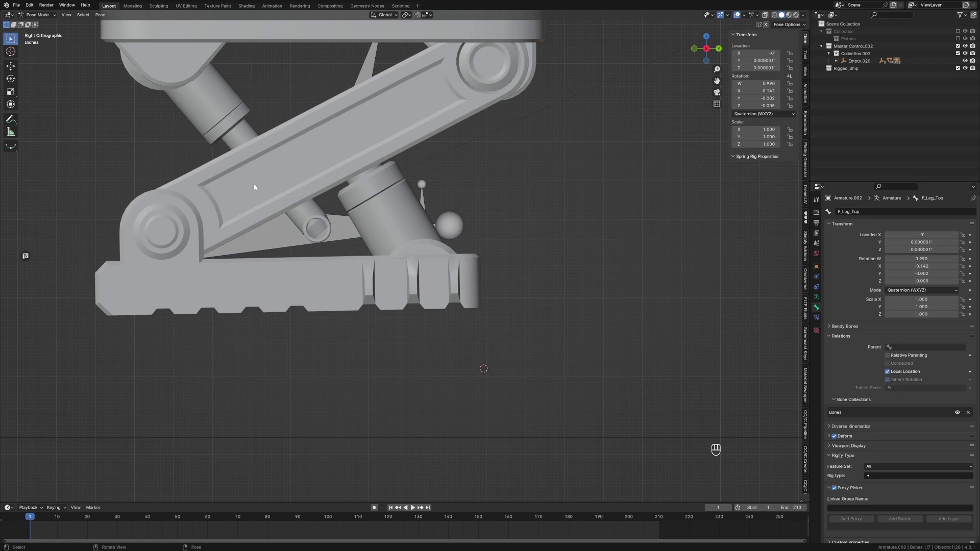
{"action": "key", "text": "r"}
{"action": "key", "text": "r"}
{"action": "left_click", "coordinate": [475, 333]}
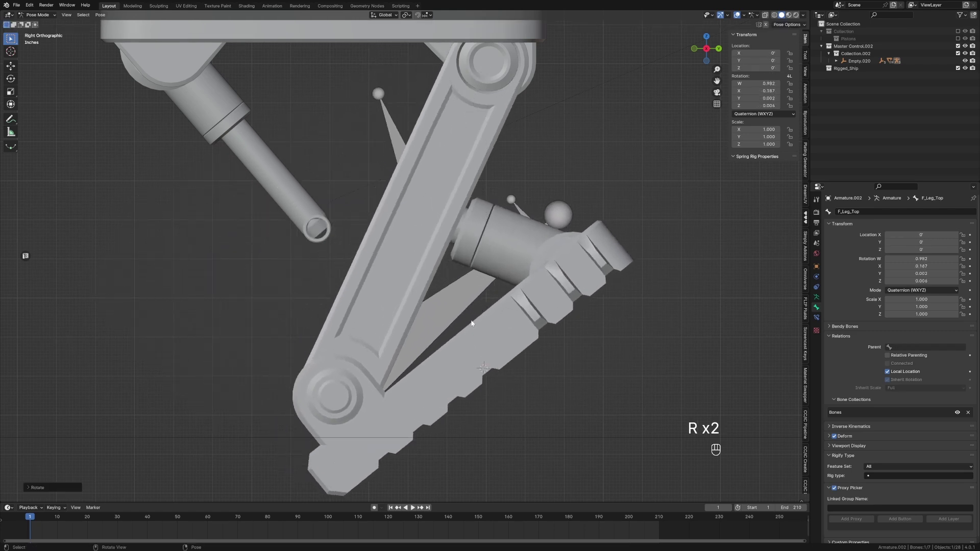
{"action": "left_click", "coordinate": [453, 311]}
{"action": "key", "text": "r"}
{"action": "left_click", "coordinate": [536, 374]}
{"action": "middle_click_drag", "start_coordinate": [537, 356], "coordinate": [494, 246], "text": "shift"}
{"action": "key", "text": "r"}
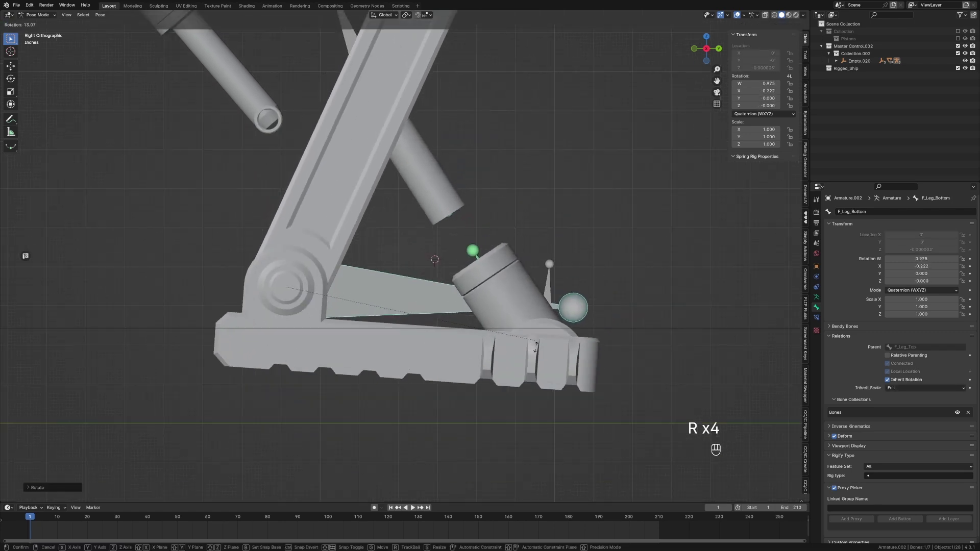
{"action": "left_click", "coordinate": [444, 265]}
{"action": "scroll", "coordinate": [486, 253], "scroll_direction": "down", "scroll_amount": 5}
{"action": "mouse_move", "coordinate": [444, 266]}
{"action": "middle_mouse_down", "text": "shift"}
{"action": "mouse_move", "coordinate": [487, 232]}
{"action": "mouse_move", "coordinate": [453, 275]}
{"action": "middle_mouse_up", "text": "shift"}
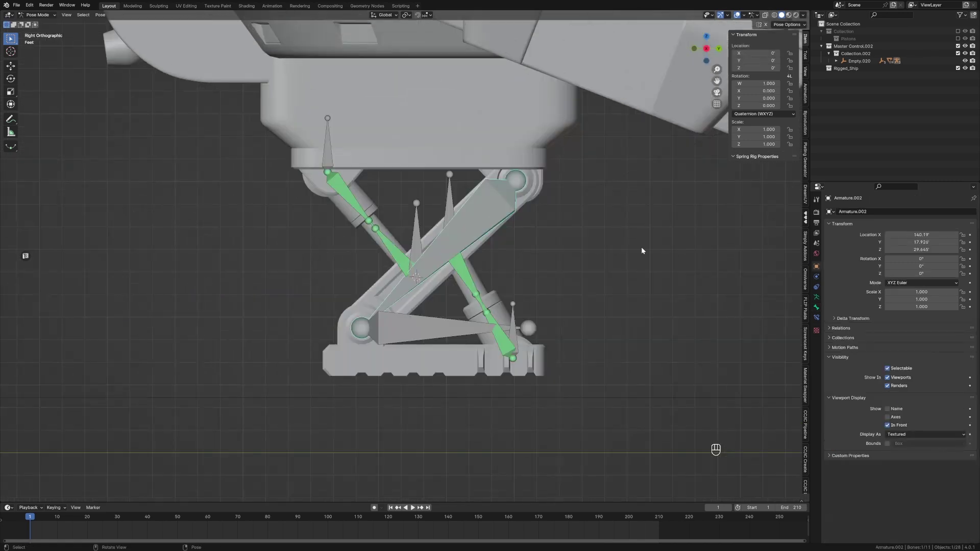
Rotate the F_Leg_Top and F_Leg_Bottom bones to fold the leg upward and check both pistons
{"action": "key", "text": "r"}
{"action": "left_click", "coordinate": [597, 271]}
{"action": "left_click", "coordinate": [472, 317]}
{"action": "key", "text": "r"}
{"action": "left_click", "coordinate": [534, 217]}
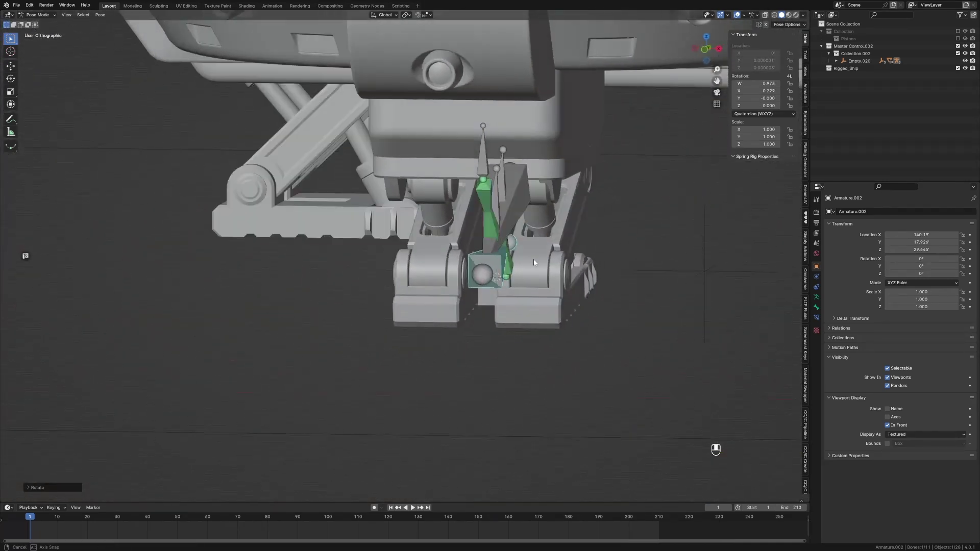
{"action": "key", "text": "KP_3"}
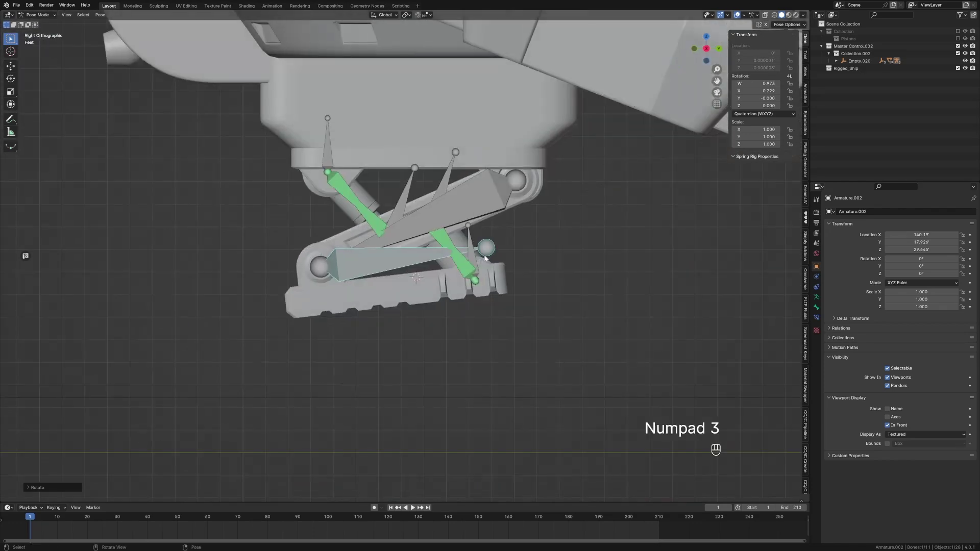